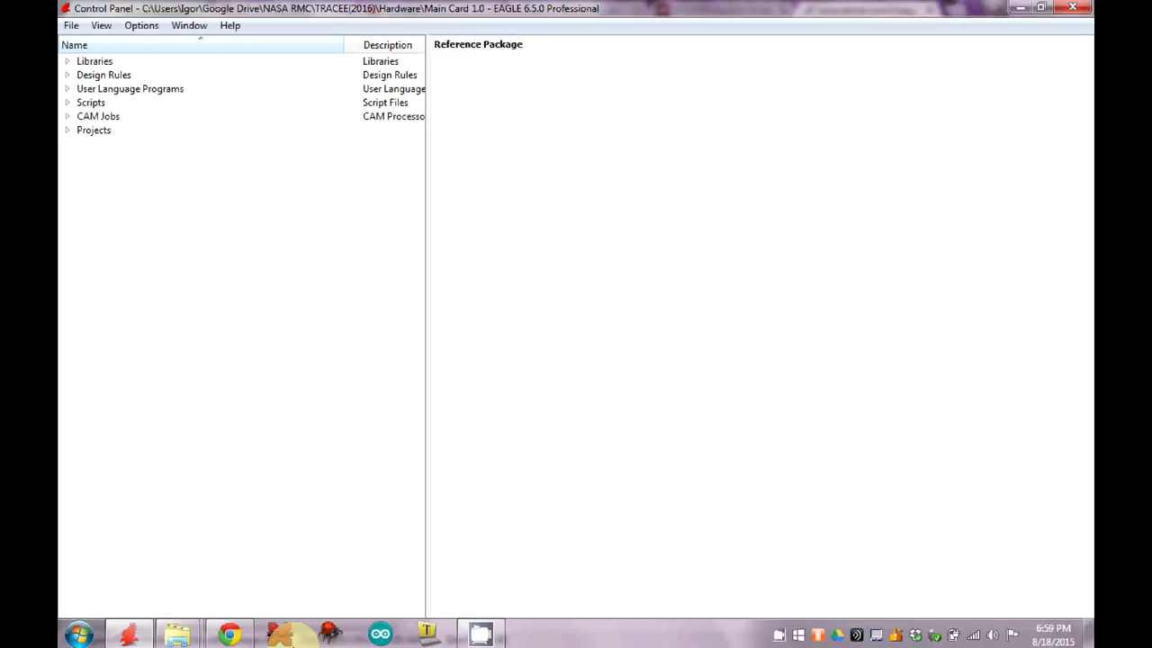
Glance at the ATA6560 datasheet in the browser, then return to the EAGLE Control Panel.
{"action": "left_click", "coordinate": [236, 633]}
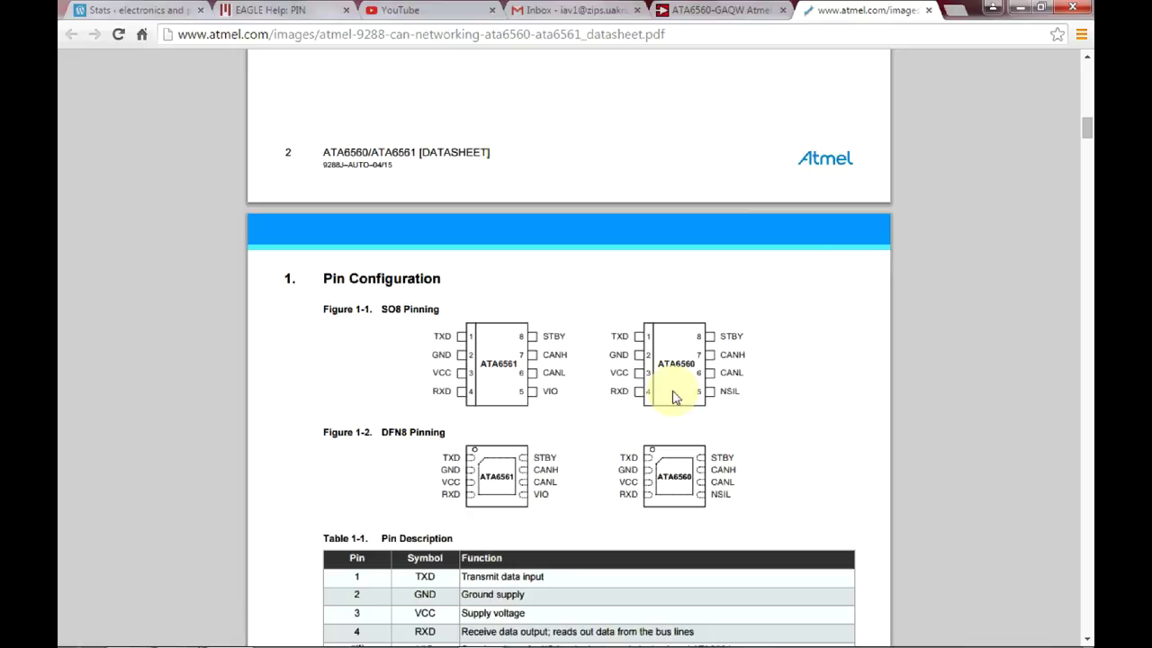
{"action": "mouse_move", "coordinate": [324, 634]}
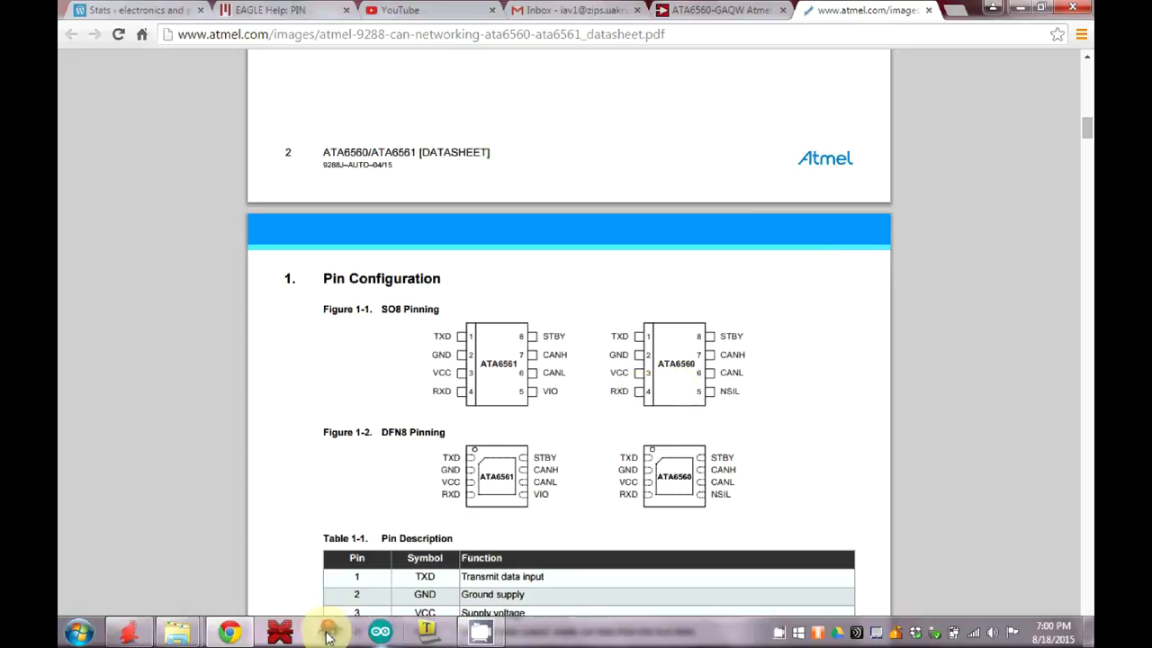
{"action": "left_click", "coordinate": [131, 632]}
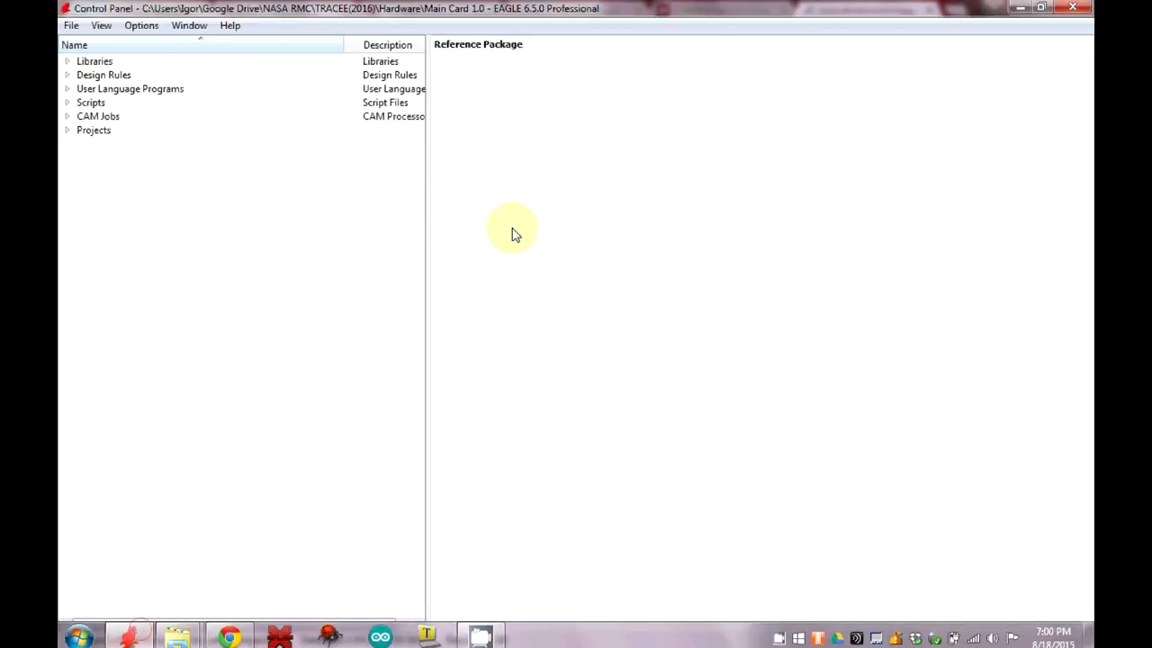
Create a new library via File > New > Library and bring up its Save as dialog.
{"action": "left_click", "coordinate": [72, 27]}
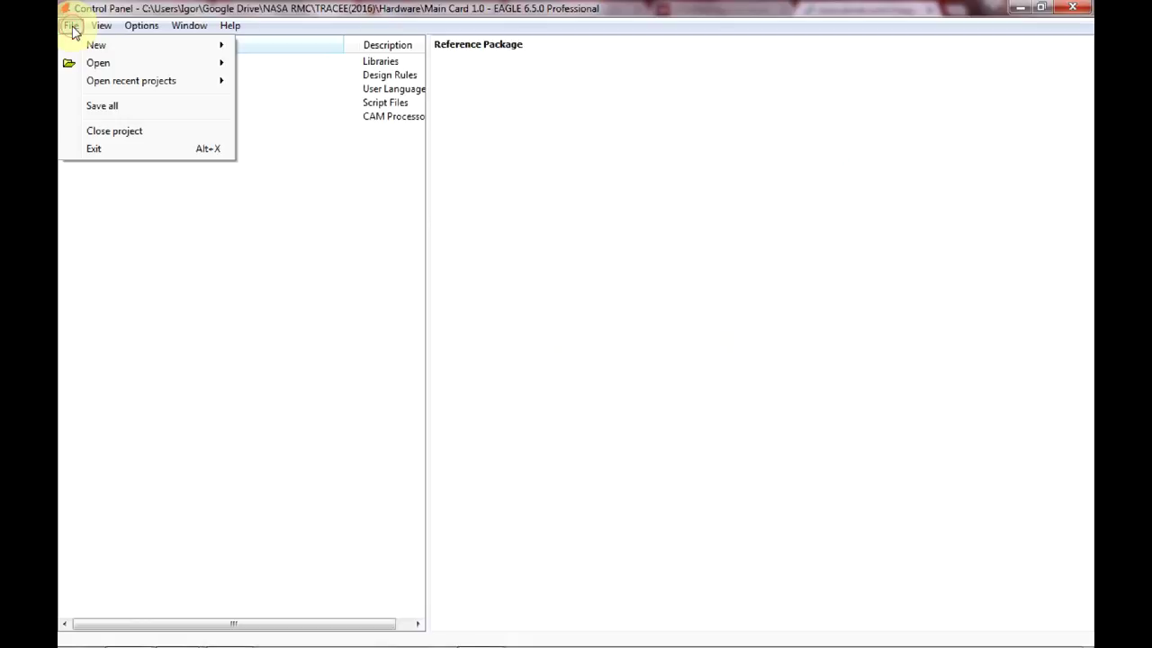
{"action": "left_click", "coordinate": [72, 27]}
{"action": "left_click", "coordinate": [73, 27]}
{"action": "mouse_move", "coordinate": [126, 46]}
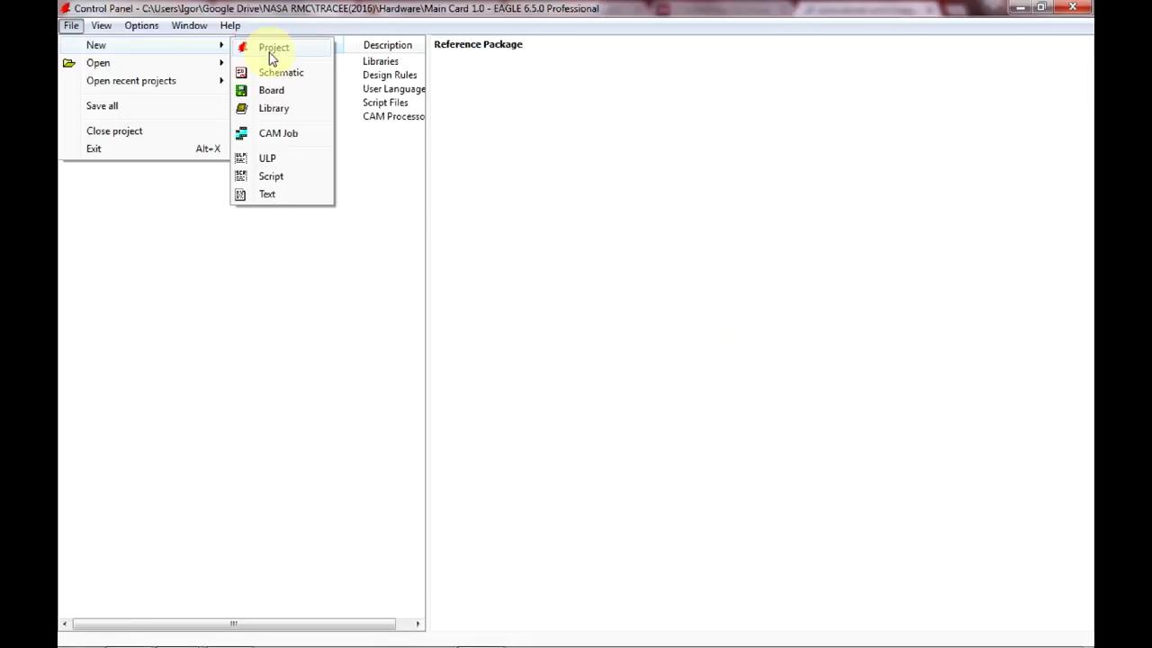
{"action": "left_click", "coordinate": [282, 110]}
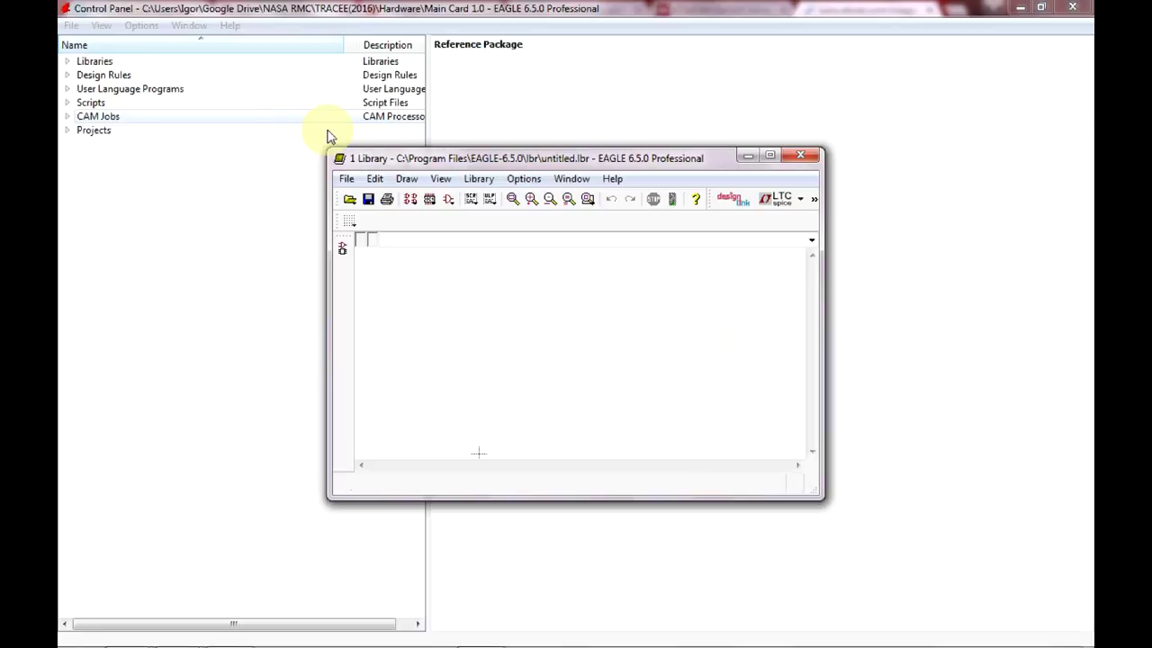
{"action": "left_click", "coordinate": [369, 200]}
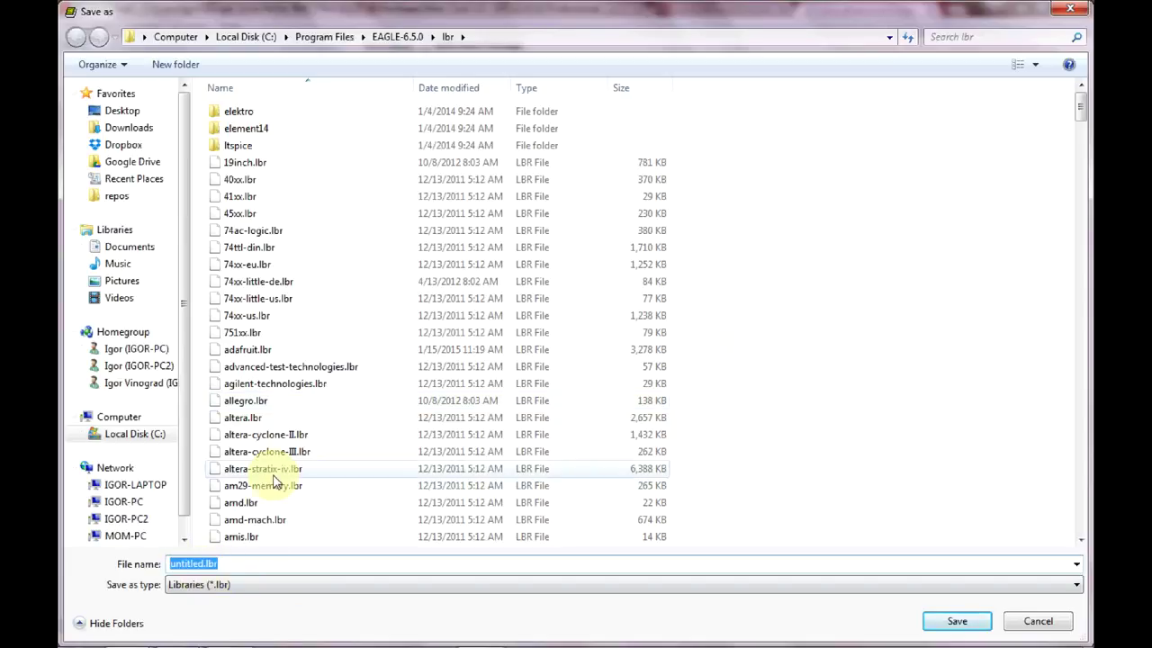
Save the library as Atmel.lbr in Google Drive > NASA RMC > TRACEE(2016) > Hardware > Library files and more.
{"action": "left_click", "coordinate": [155, 162]}
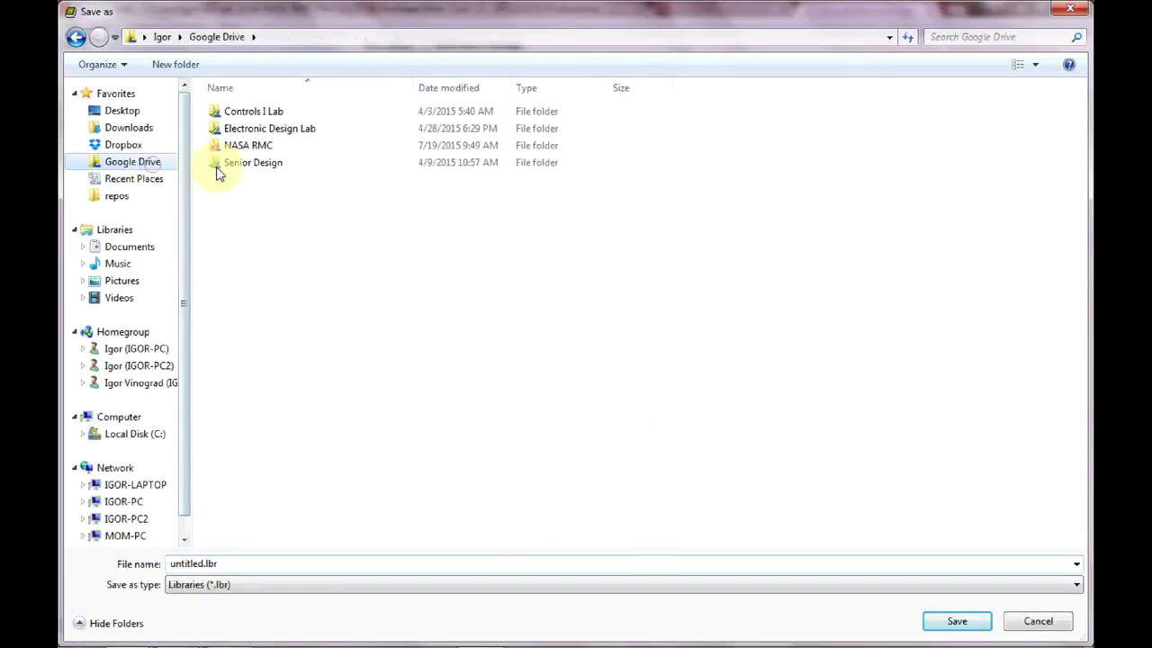
{"action": "double_click", "coordinate": [239, 149]}
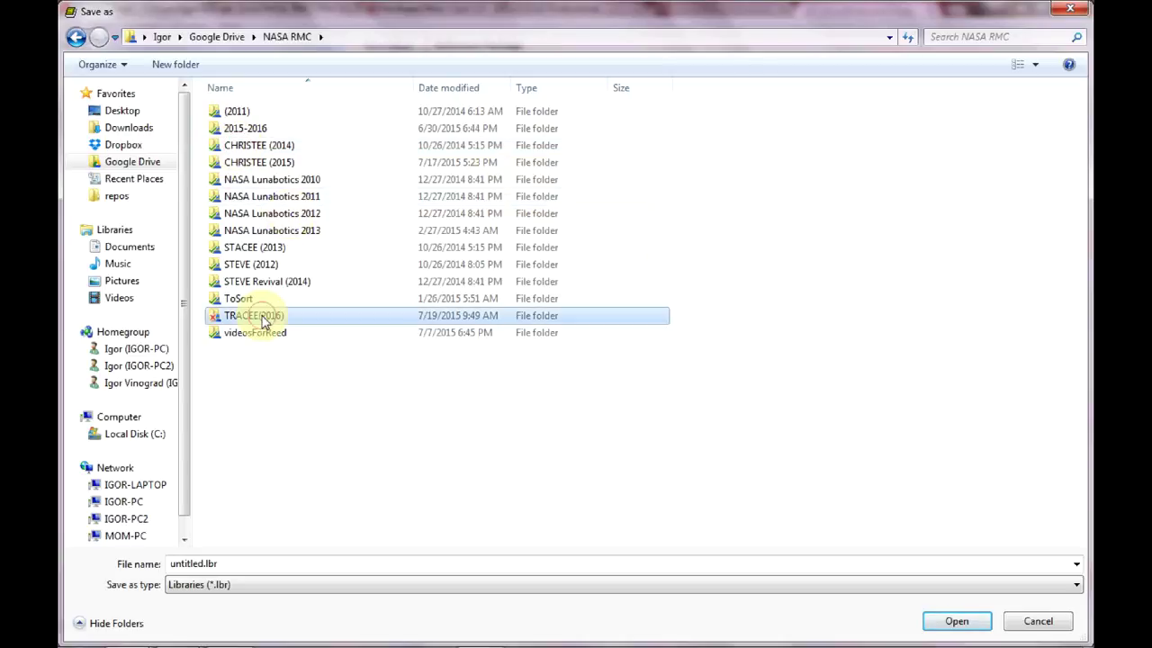
{"action": "double_click", "coordinate": [259, 314]}
{"action": "double_click", "coordinate": [250, 112]}
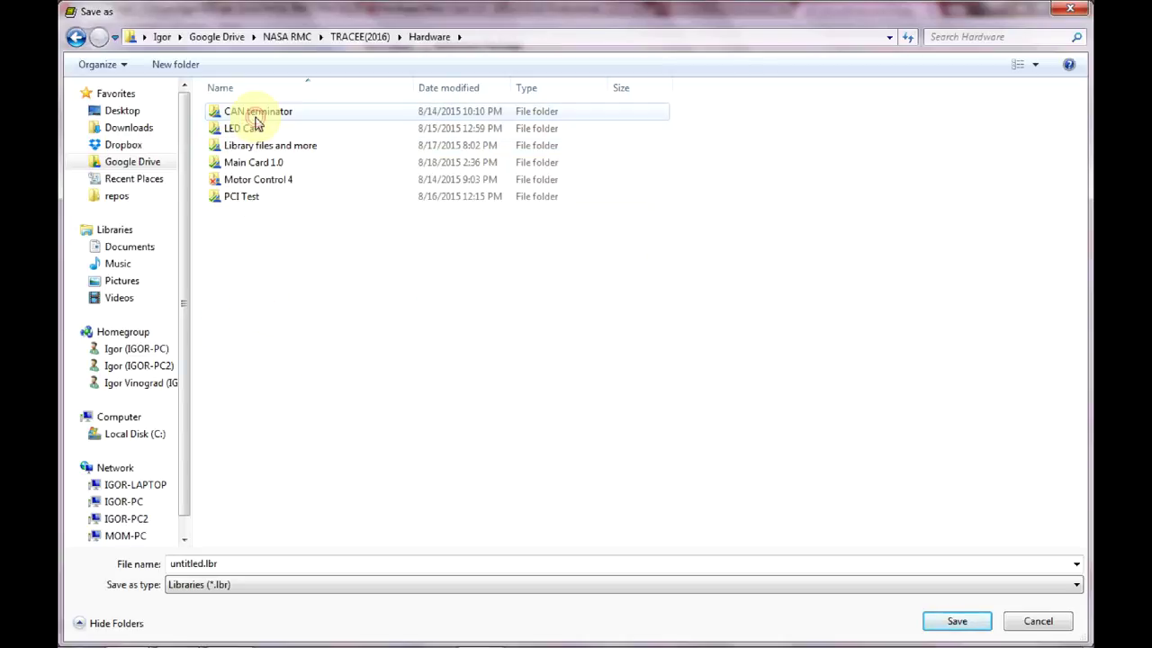
{"action": "double_click", "coordinate": [261, 148]}
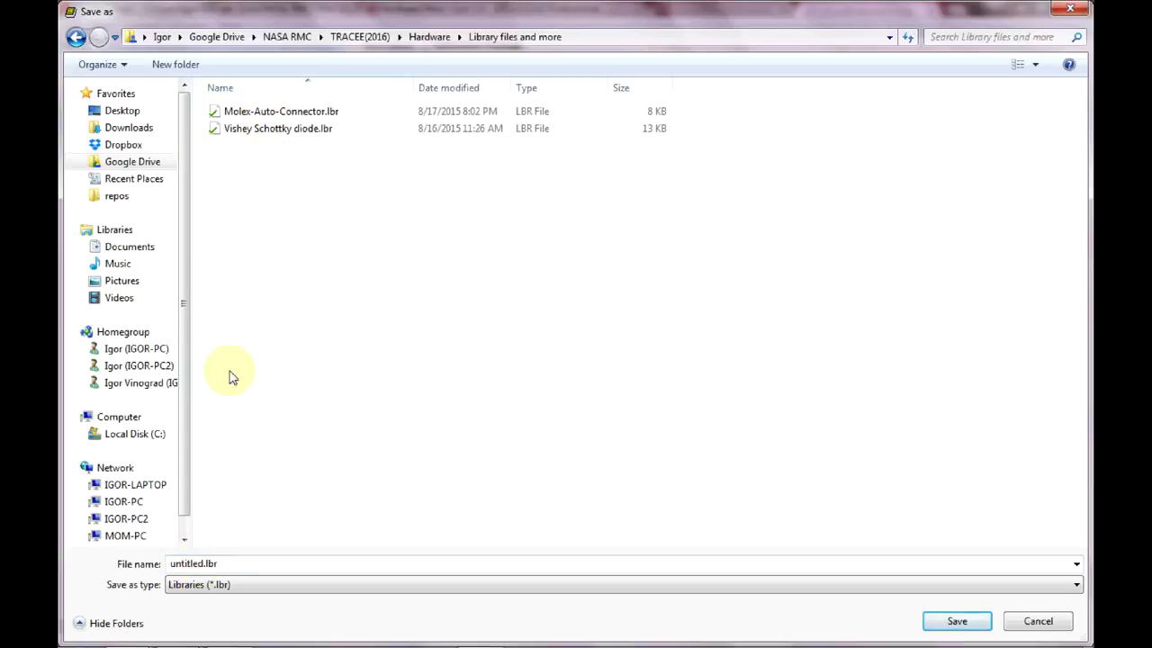
{"action": "double_click", "coordinate": [189, 564]}
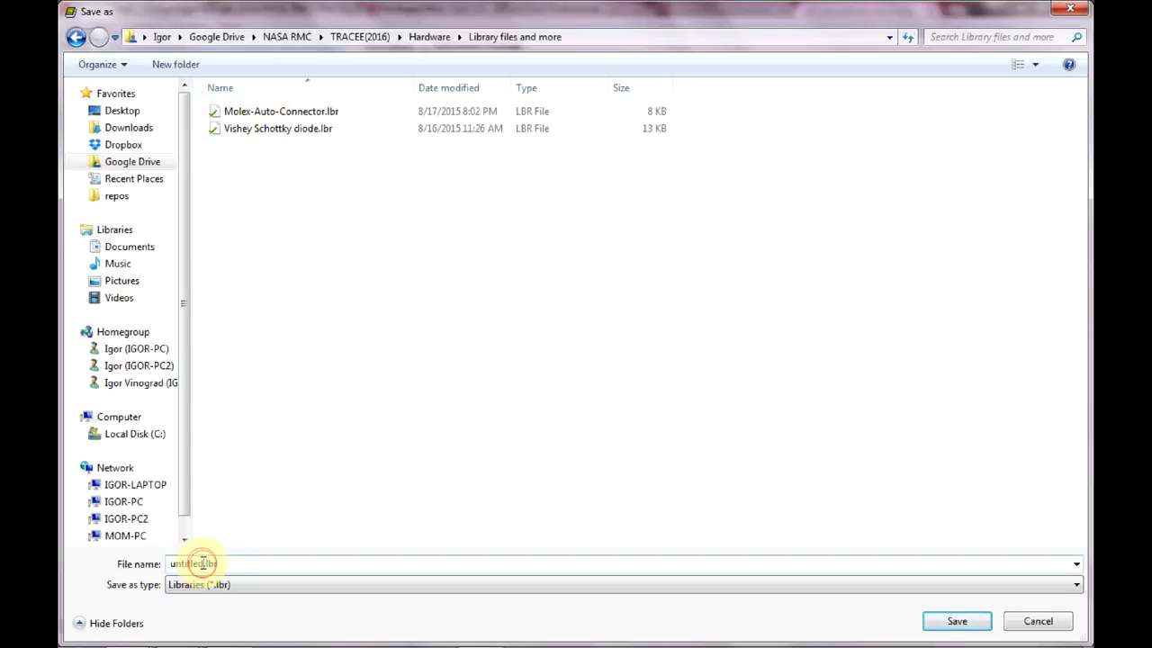
{"action": "type", "text": "Atmel"}
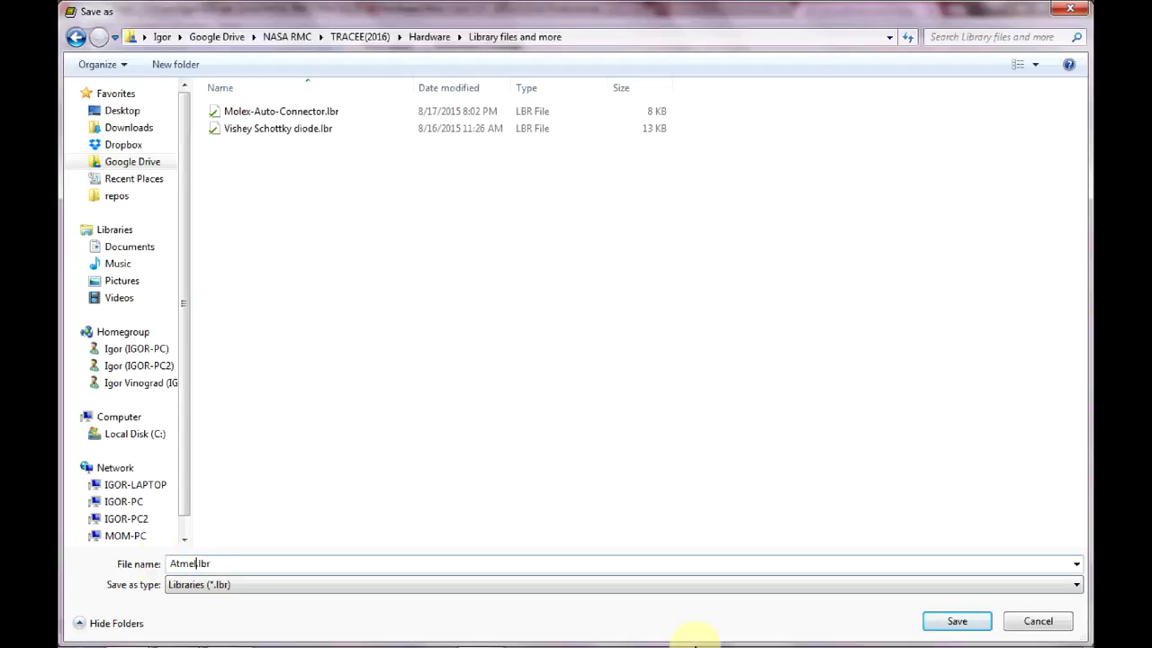
{"action": "left_click", "coordinate": [958, 621]}
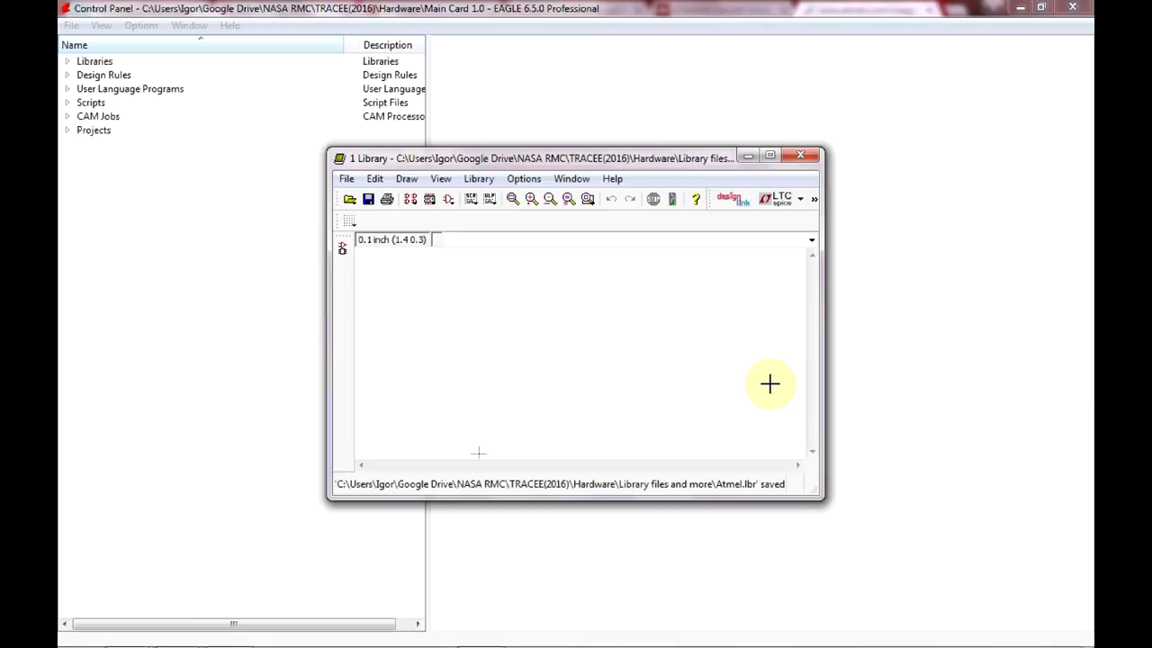
Maximize the library editor and create a new symbol named ATA6560 in Atmel.lbr.
{"action": "left_click", "coordinate": [771, 156]}
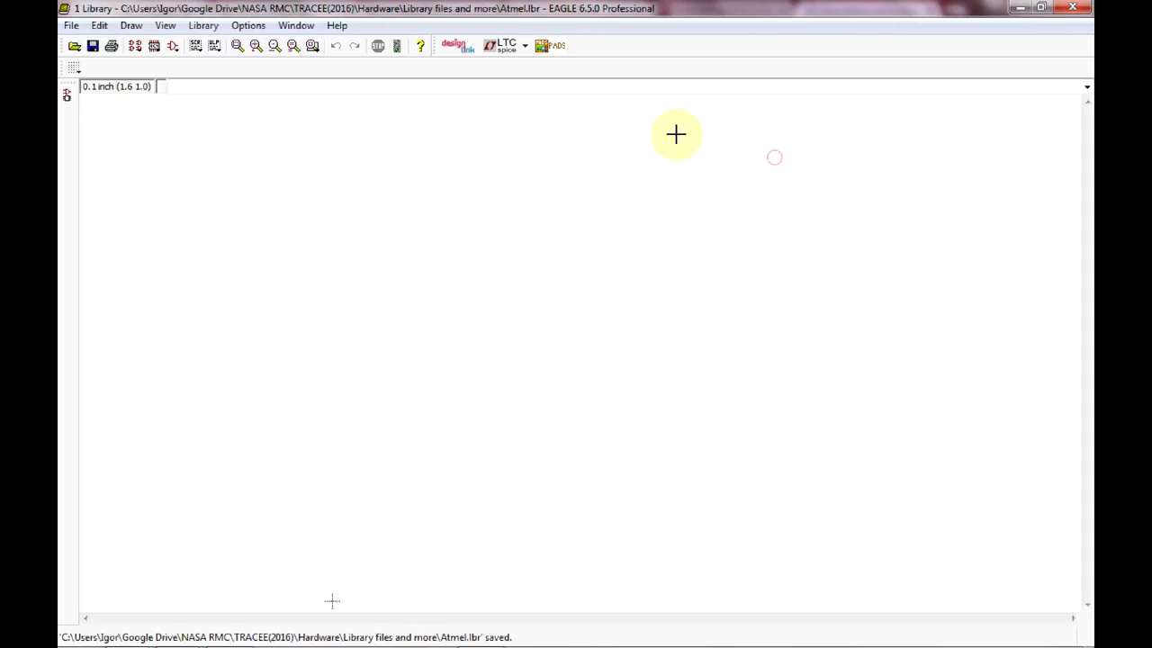
{"action": "left_click", "coordinate": [175, 49]}
{"action": "left_click", "coordinate": [198, 198]}
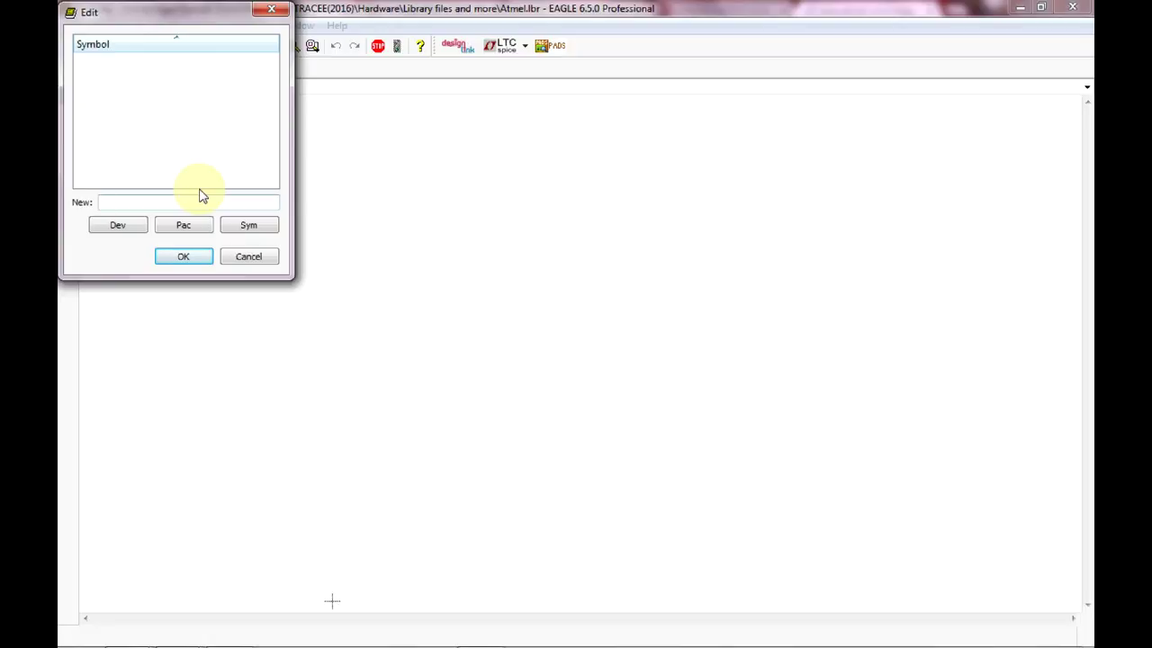
{"action": "type", "text": "J"}
{"action": "key", "text": "BackSpace"}
{"action": "type", "text": "ATA"}
{"action": "mouse_move", "coordinate": [229, 632]}
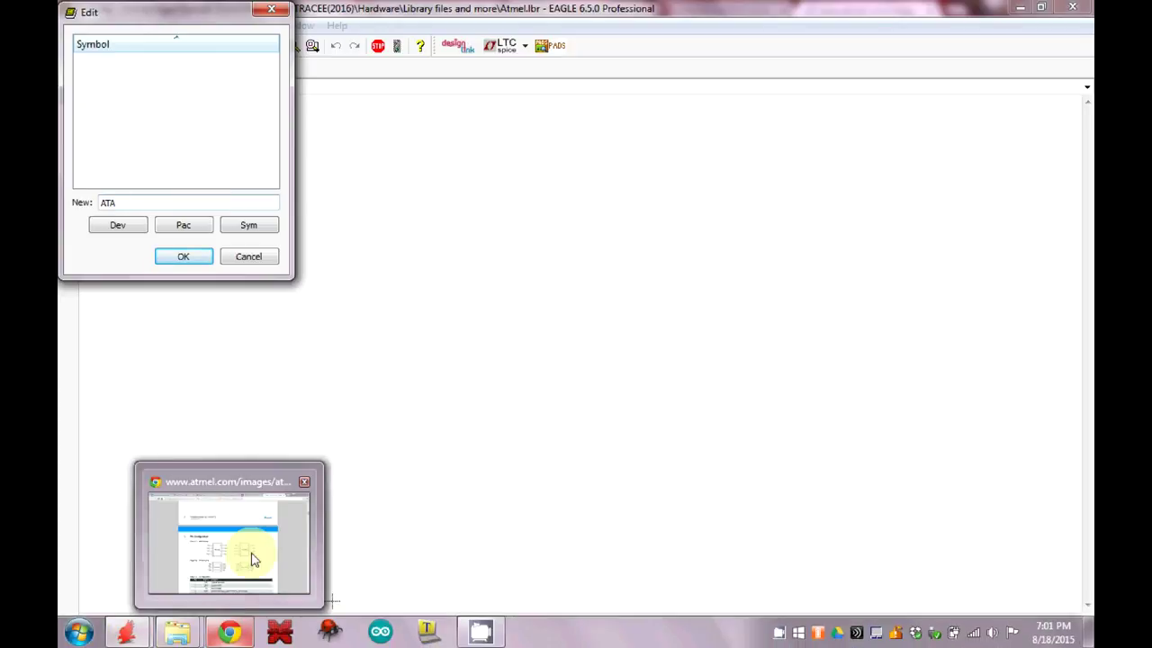
{"action": "mouse_move", "coordinate": [253, 560]}
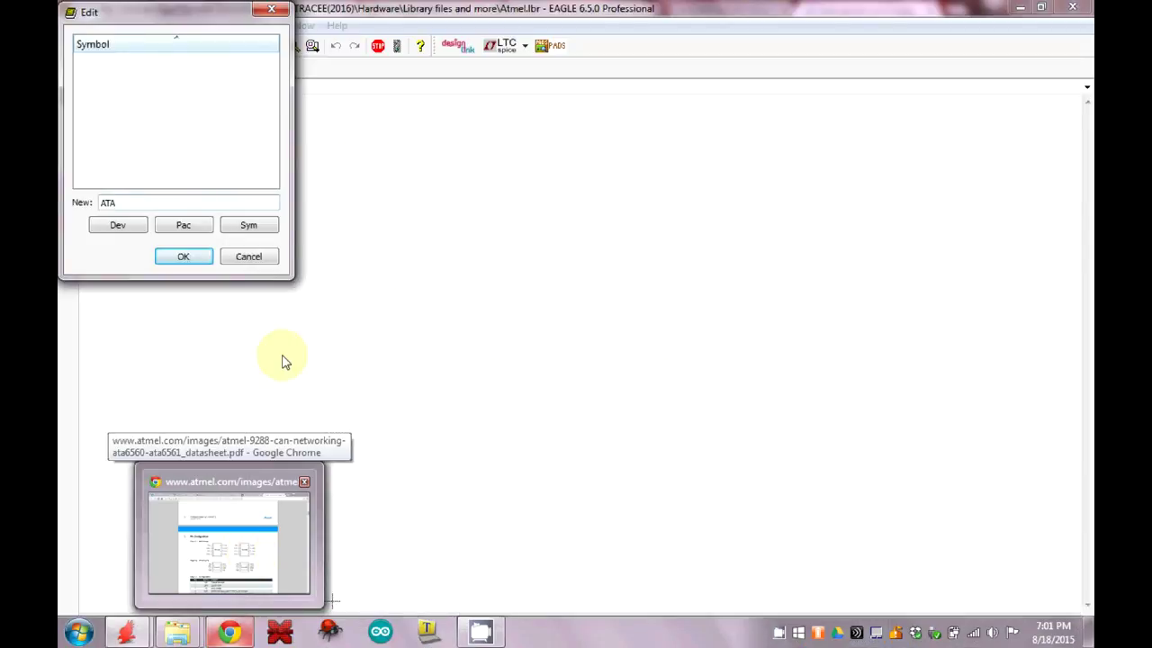
{"action": "type", "text": "6560"}
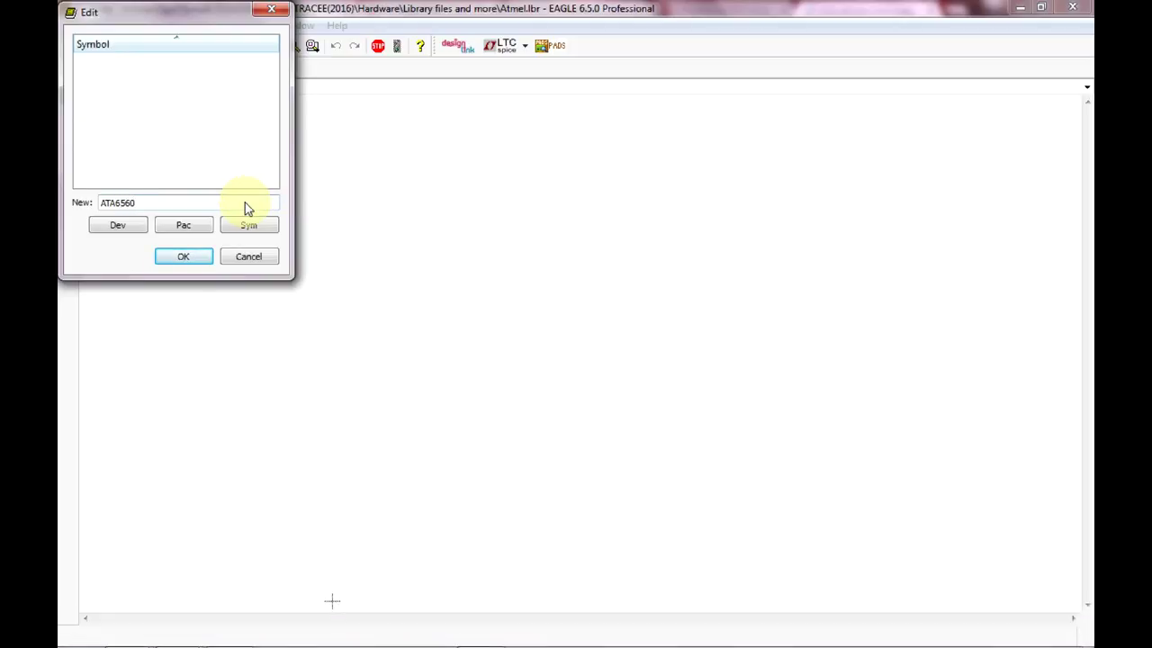
{"action": "left_click", "coordinate": [186, 258]}
{"action": "left_click", "coordinate": [176, 288]}
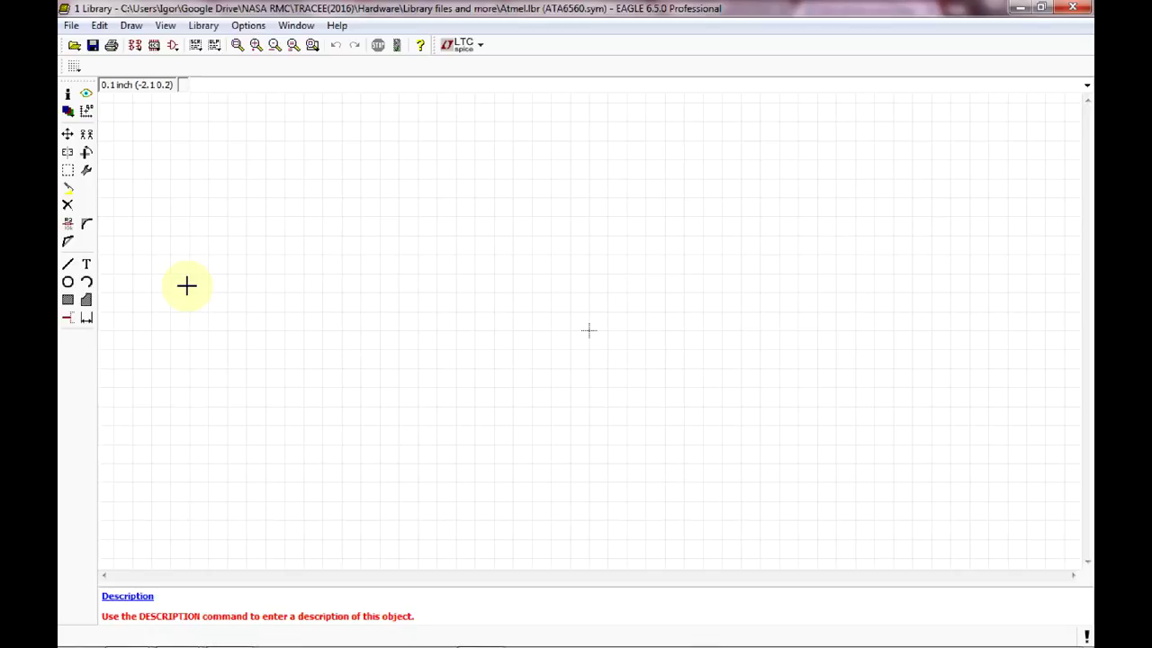
Place one io pin, P$1, on the empty ATA6560 symbol grid with the Pin tool.
{"action": "left_click", "coordinate": [68, 318]}
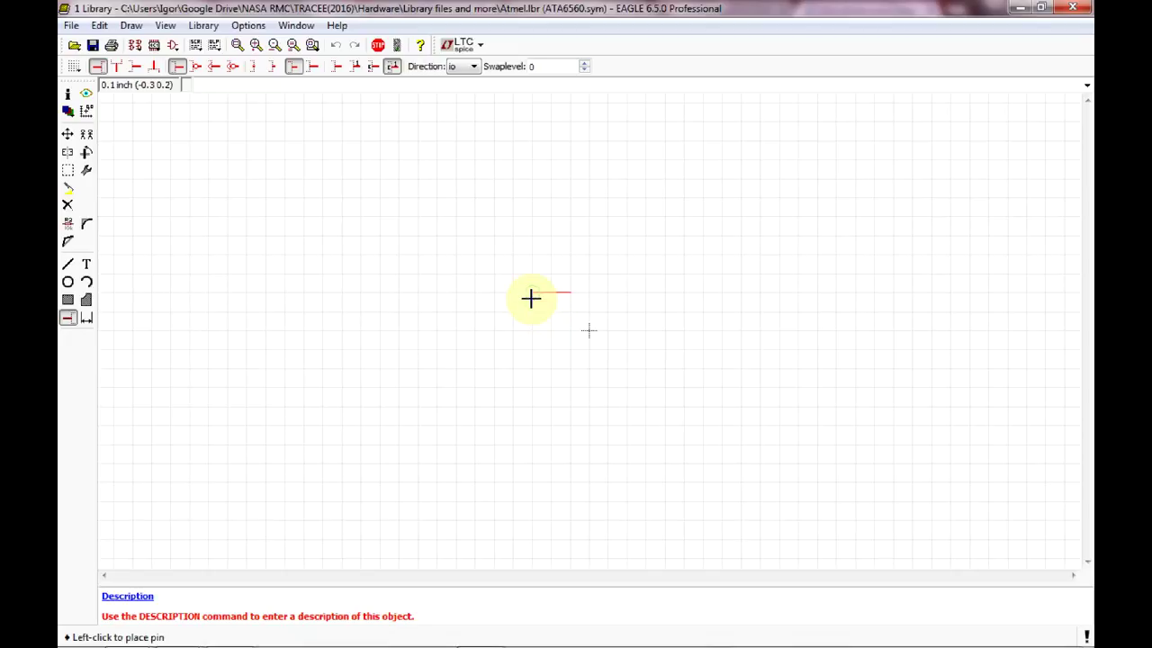
{"action": "left_click", "coordinate": [484, 276]}
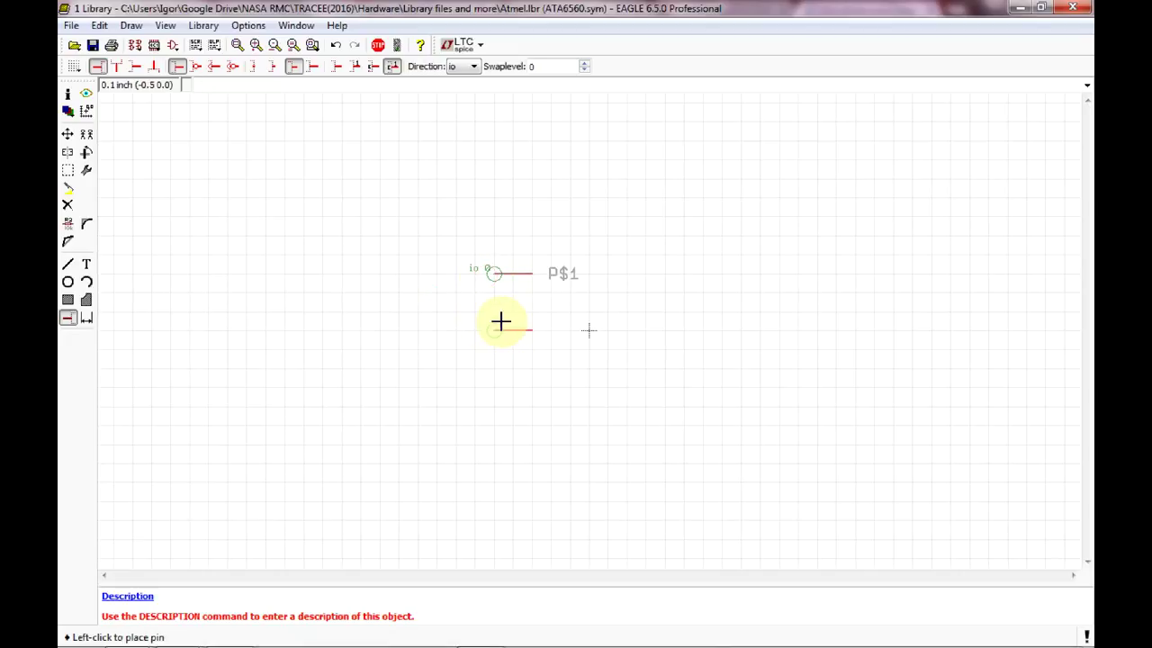
{"action": "left_click", "coordinate": [378, 47]}
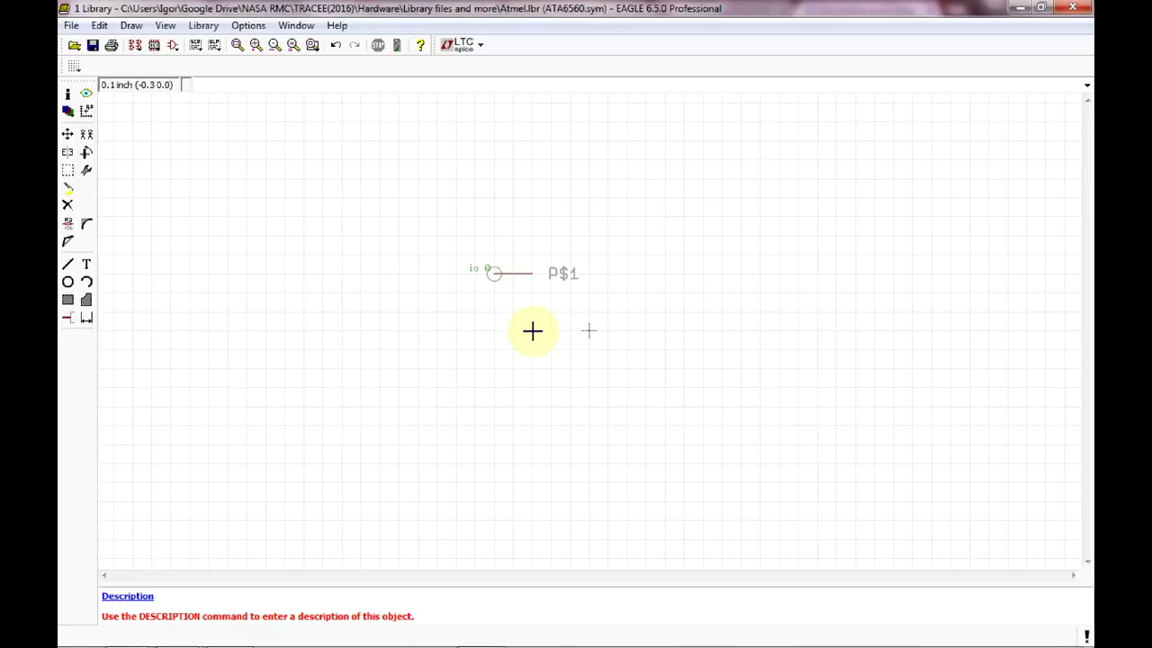
Open pin P$1's properties with the Info tool and set Visible to pin.
{"action": "left_click", "coordinate": [69, 97]}
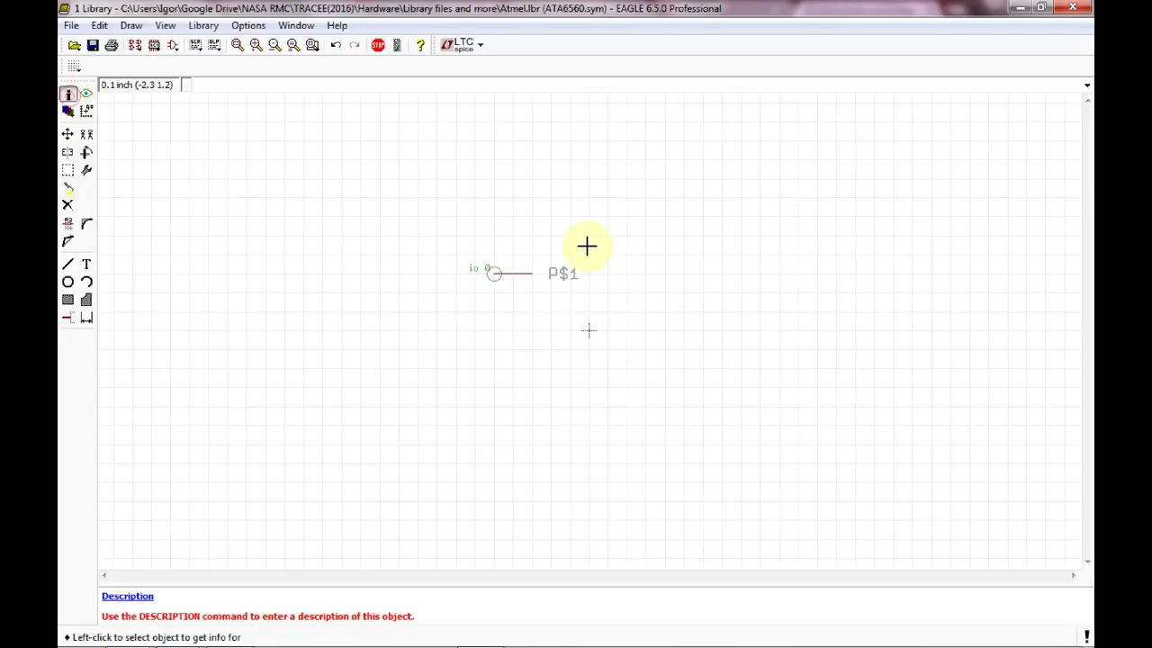
{"action": "left_click", "coordinate": [494, 272]}
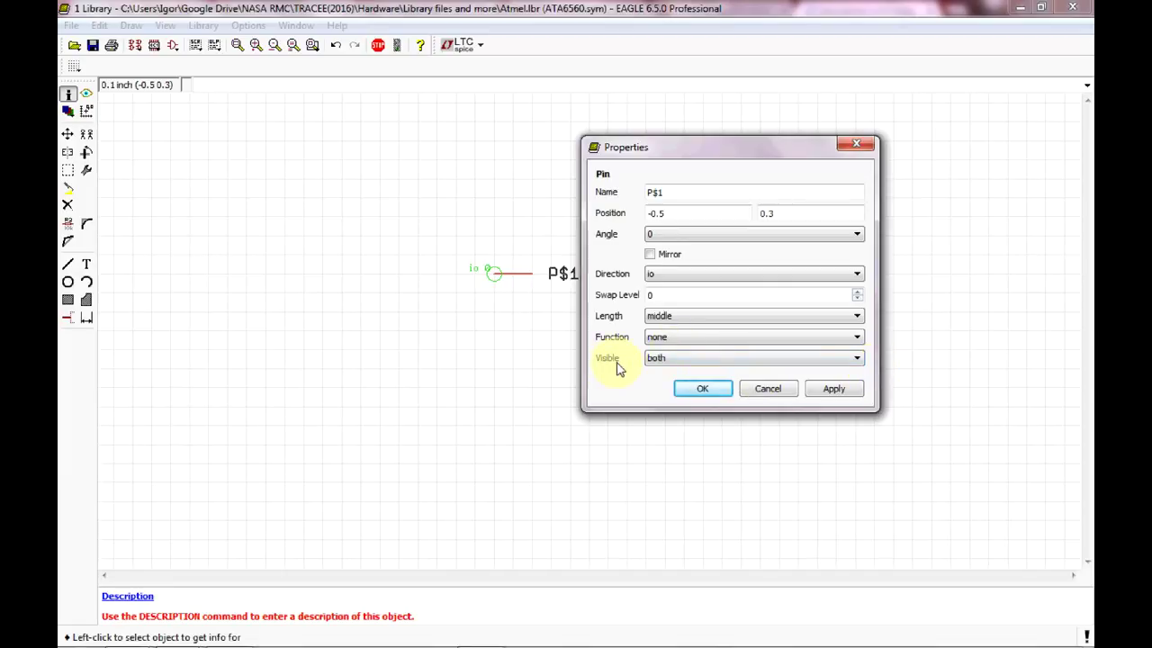
{"action": "left_click", "coordinate": [860, 359]}
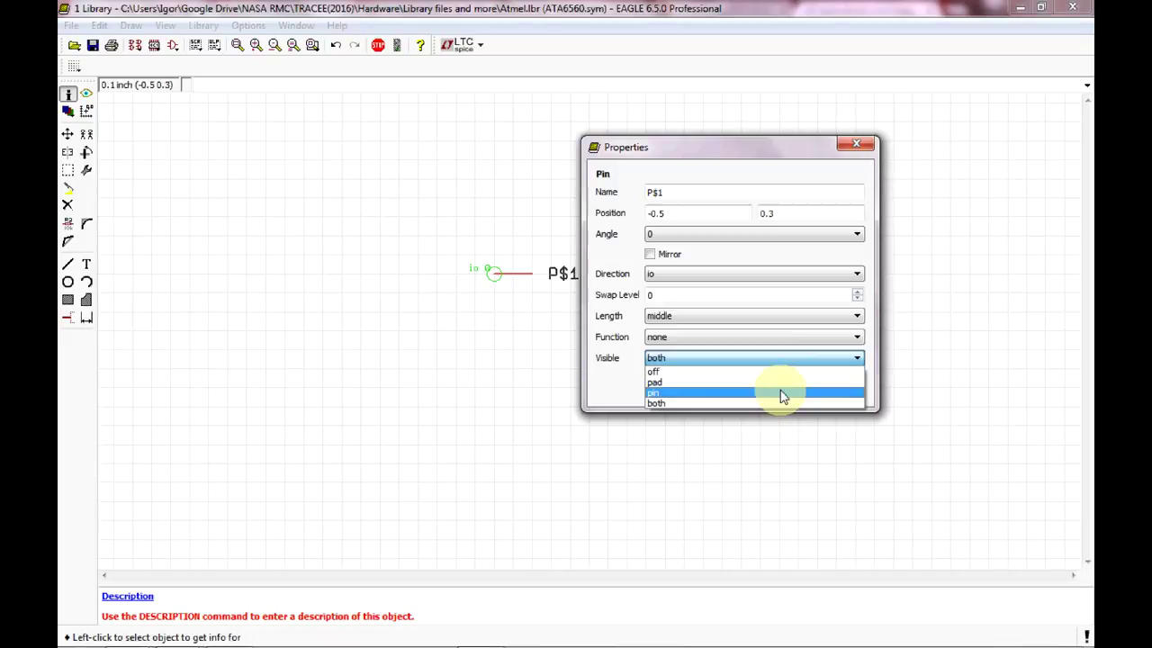
{"action": "left_click", "coordinate": [780, 393]}
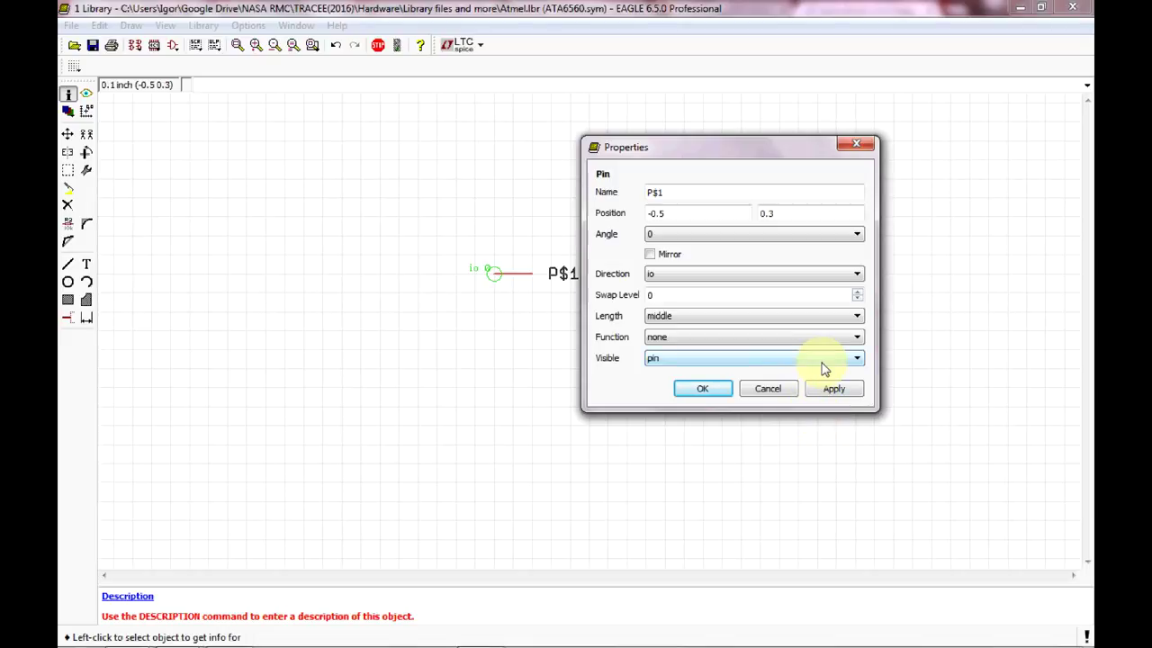
{"action": "left_click", "coordinate": [857, 337]}
Keep pin P$1's function none and direction io, and confirm its properties.
{"action": "left_click", "coordinate": [858, 337]}
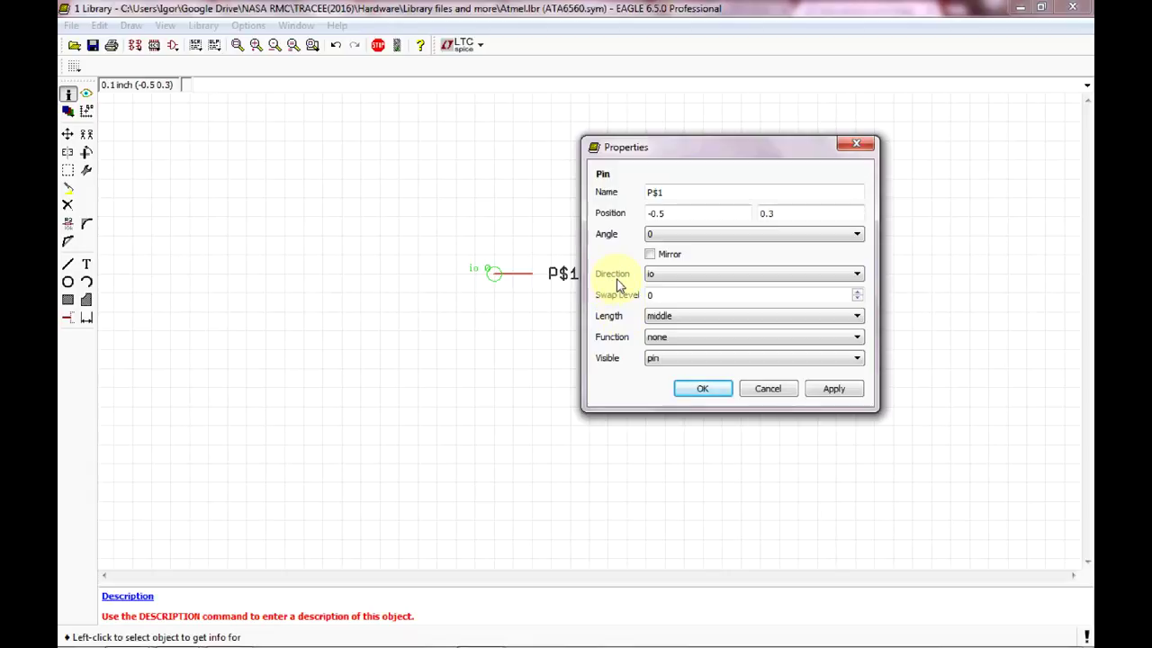
{"action": "left_click", "coordinate": [843, 277]}
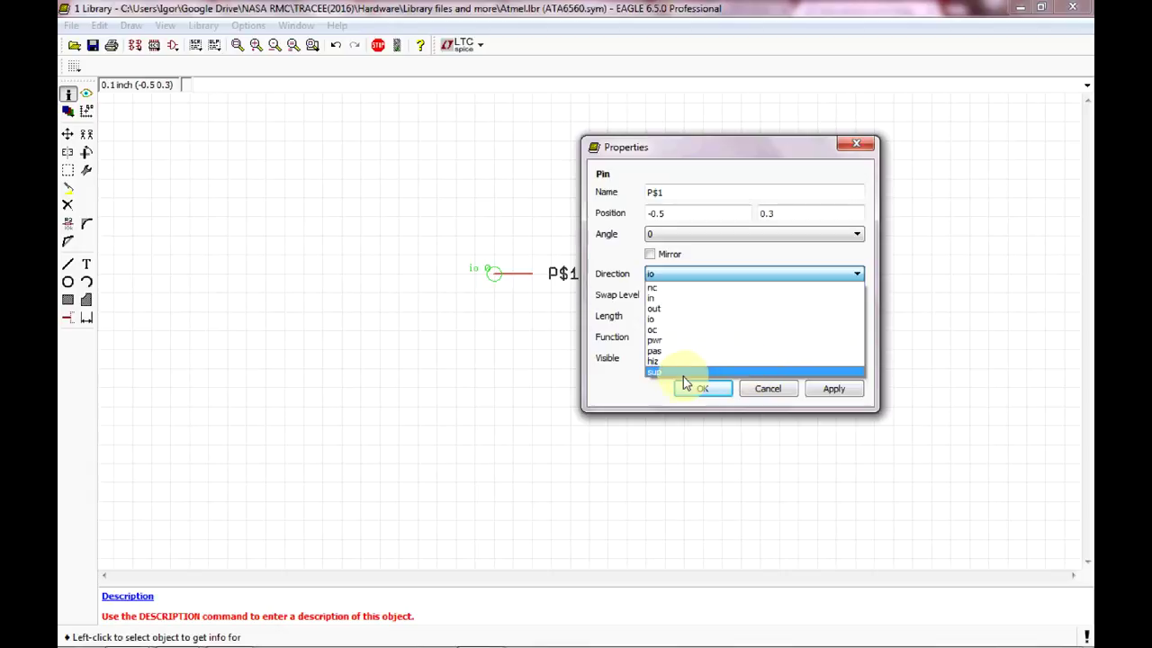
{"action": "left_click", "coordinate": [688, 320]}
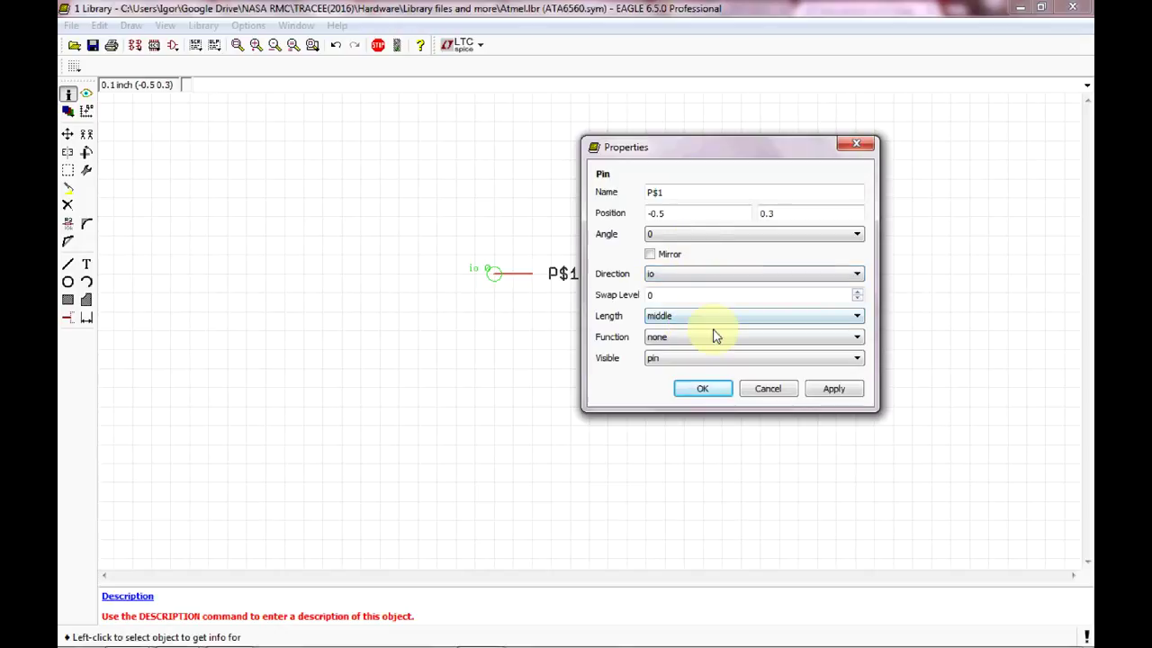
{"action": "left_click", "coordinate": [716, 389]}
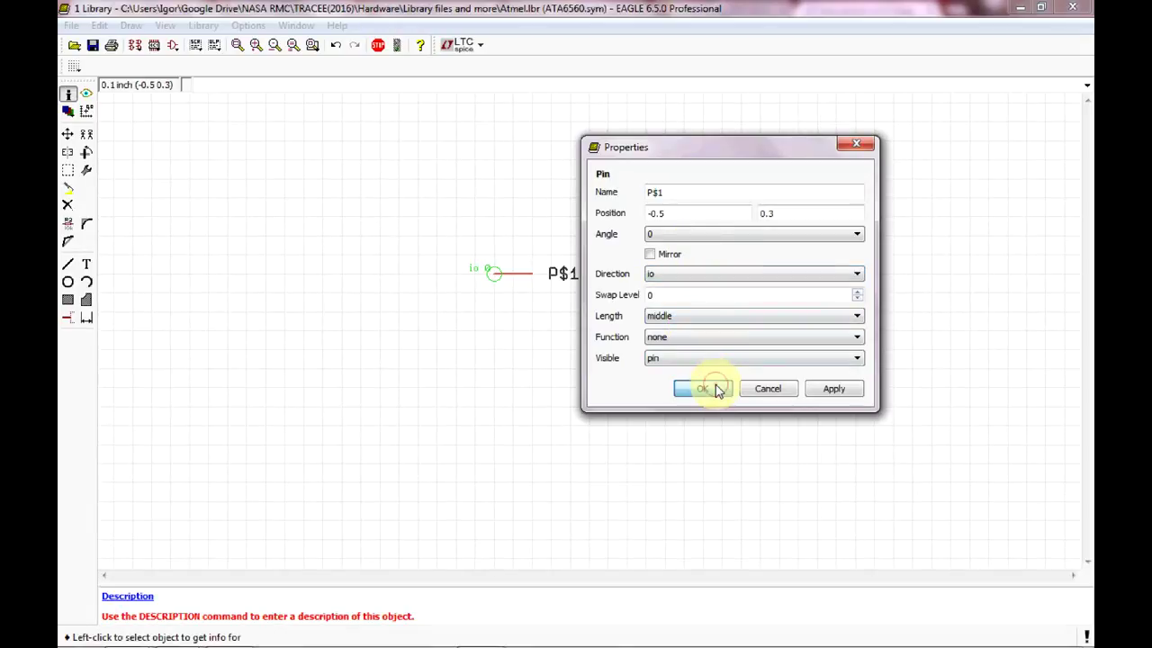
Move pin P$2 to sit one grid step directly below P$1.
{"action": "left_click", "coordinate": [86, 134]}
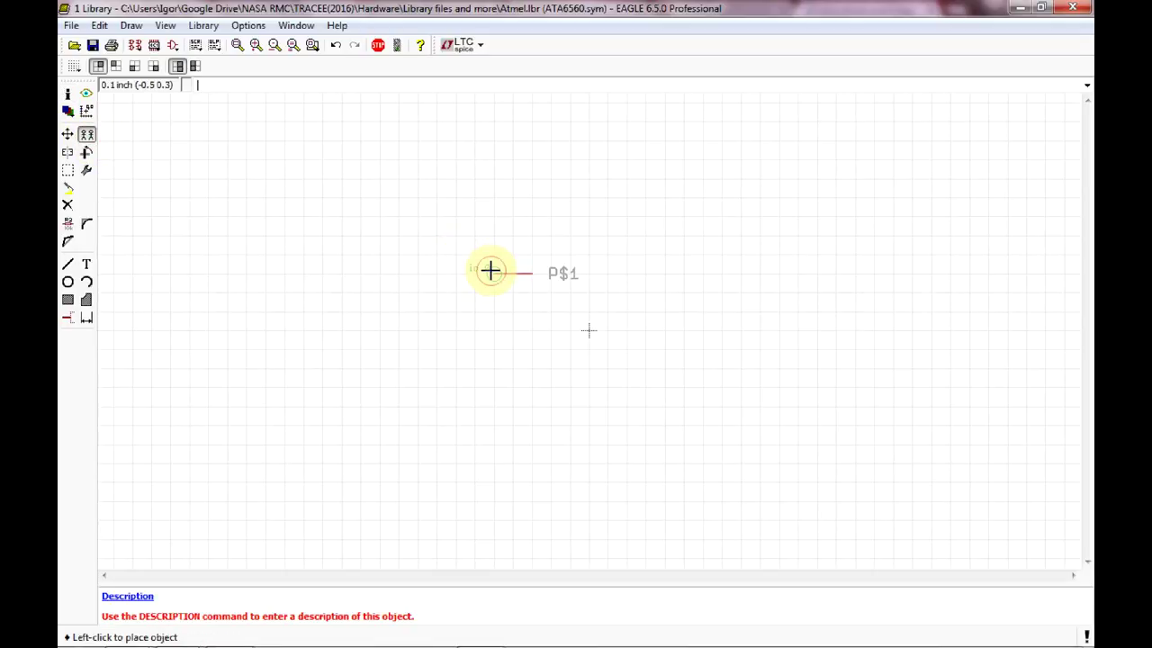
{"action": "left_click", "coordinate": [494, 273]}
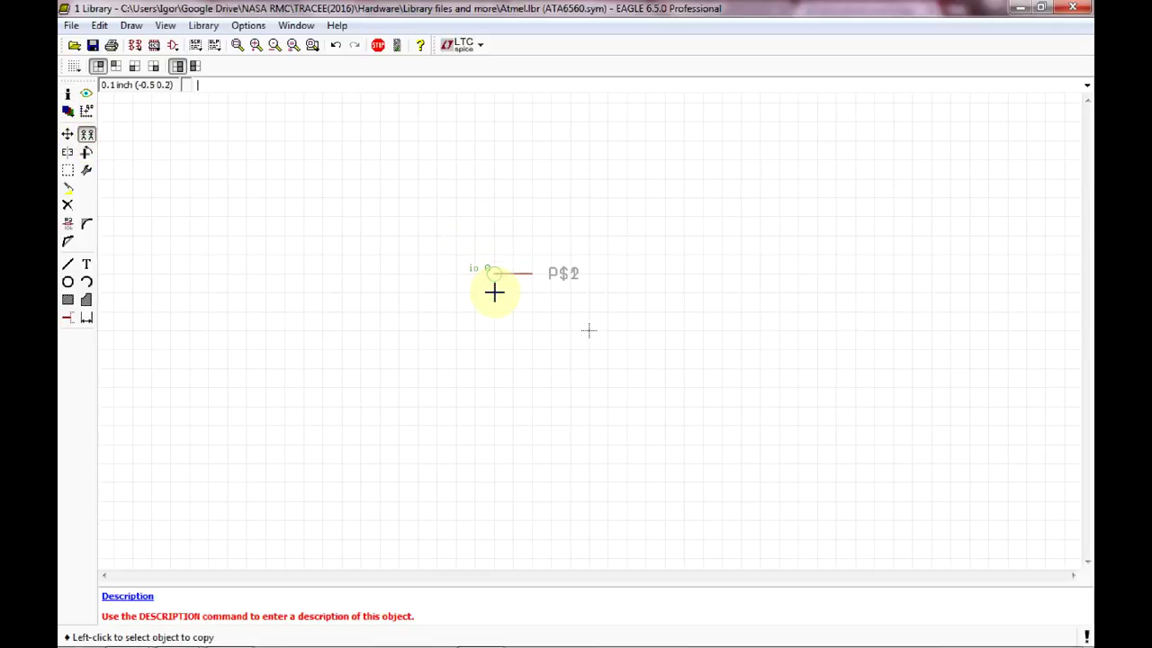
{"action": "left_click", "coordinate": [86, 112]}
{"action": "left_click", "coordinate": [67, 134]}
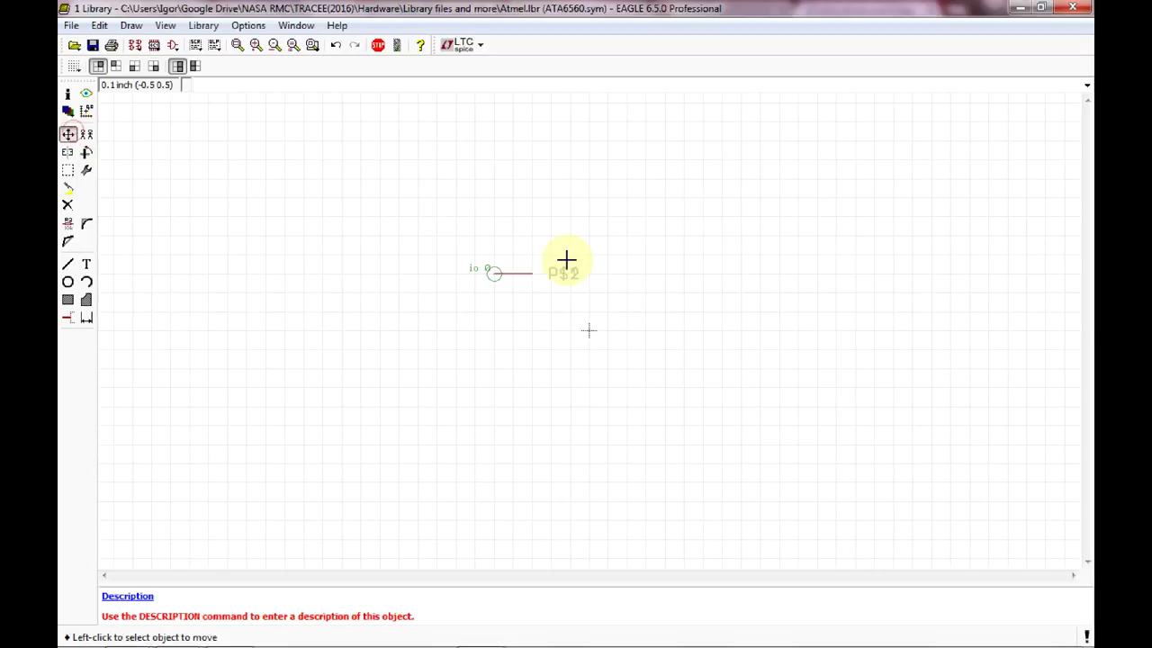
{"action": "left_click", "coordinate": [494, 274]}
{"action": "left_click", "coordinate": [496, 275]}
{"action": "left_click", "coordinate": [497, 271]}
{"action": "left_click", "coordinate": [497, 272]}
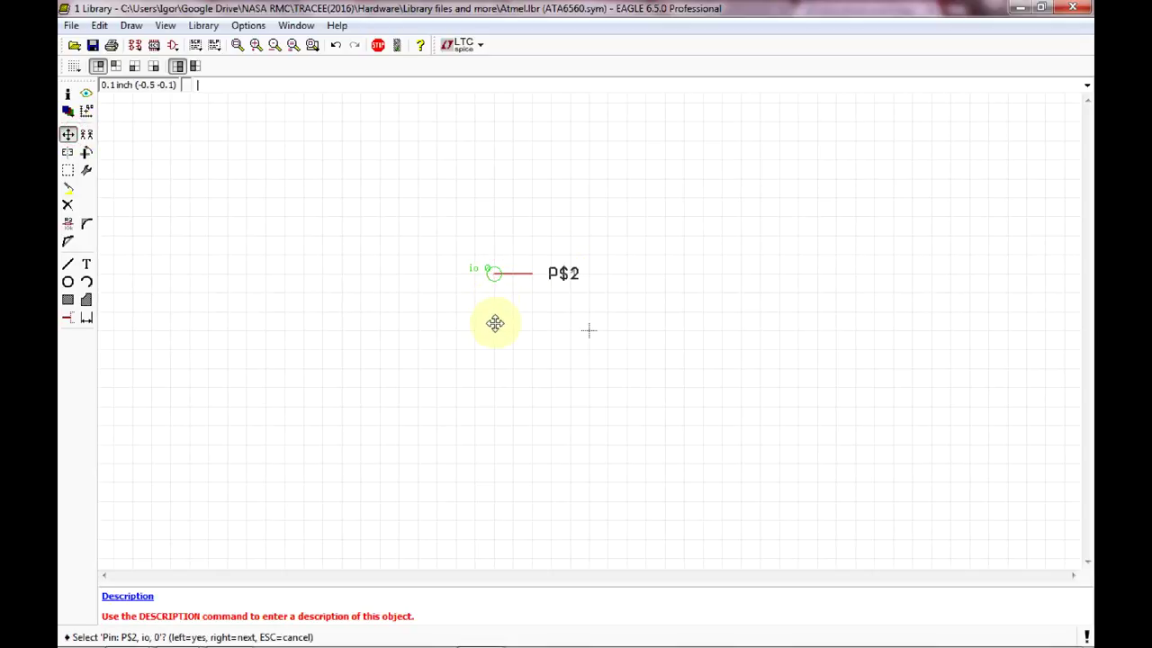
{"action": "left_click", "coordinate": [498, 274]}
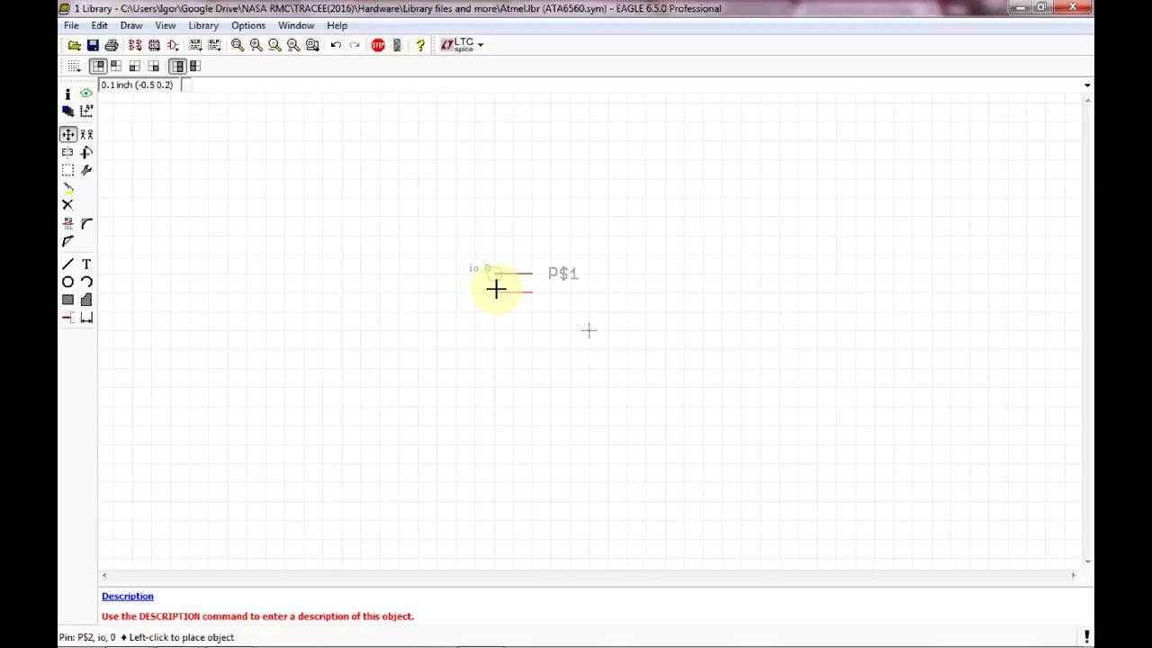
{"action": "left_click", "coordinate": [501, 308]}
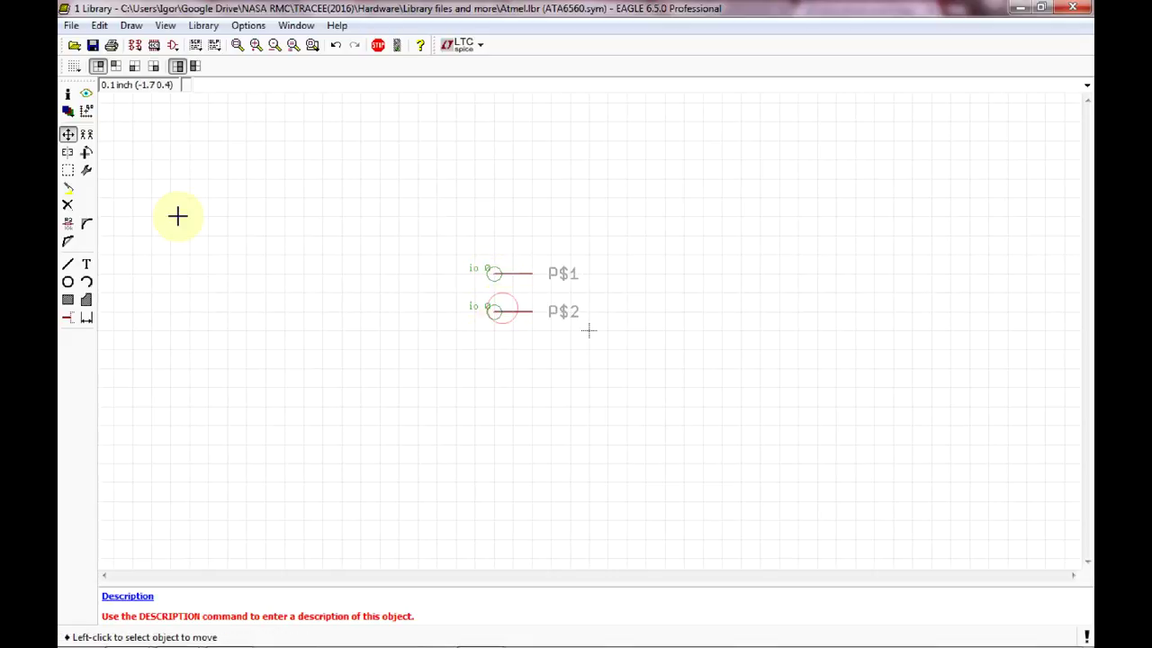
Copy pins P$3 and P$4 into the column beneath P$2.
{"action": "left_click", "coordinate": [87, 135]}
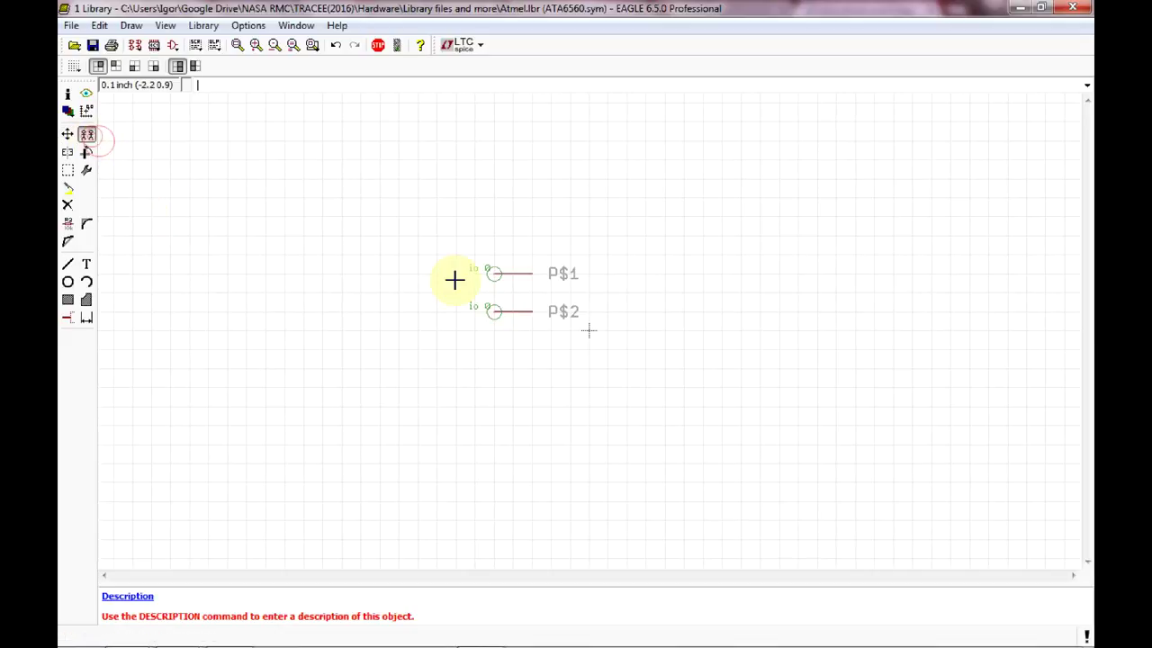
{"action": "left_click", "coordinate": [496, 309]}
{"action": "left_click", "coordinate": [499, 348]}
{"action": "left_click", "coordinate": [496, 348]}
{"action": "left_click", "coordinate": [497, 386]}
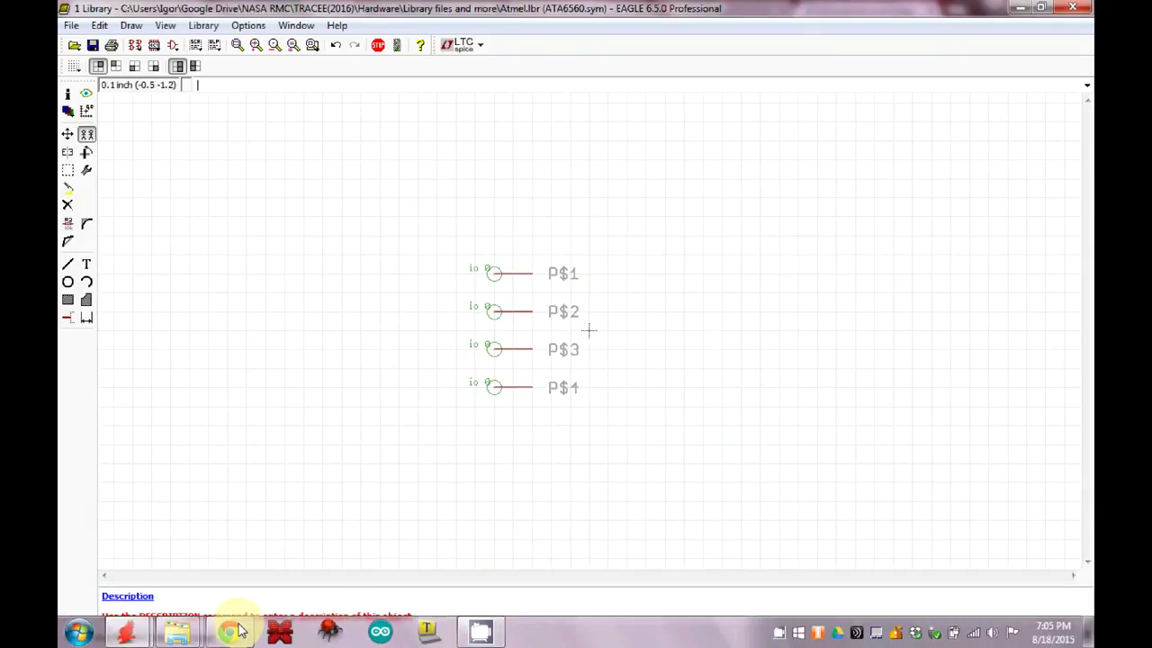
Check the ATA6560 SO8 pinout in the Chrome datasheet before returning to the symbol.
{"action": "left_click", "coordinate": [231, 632]}
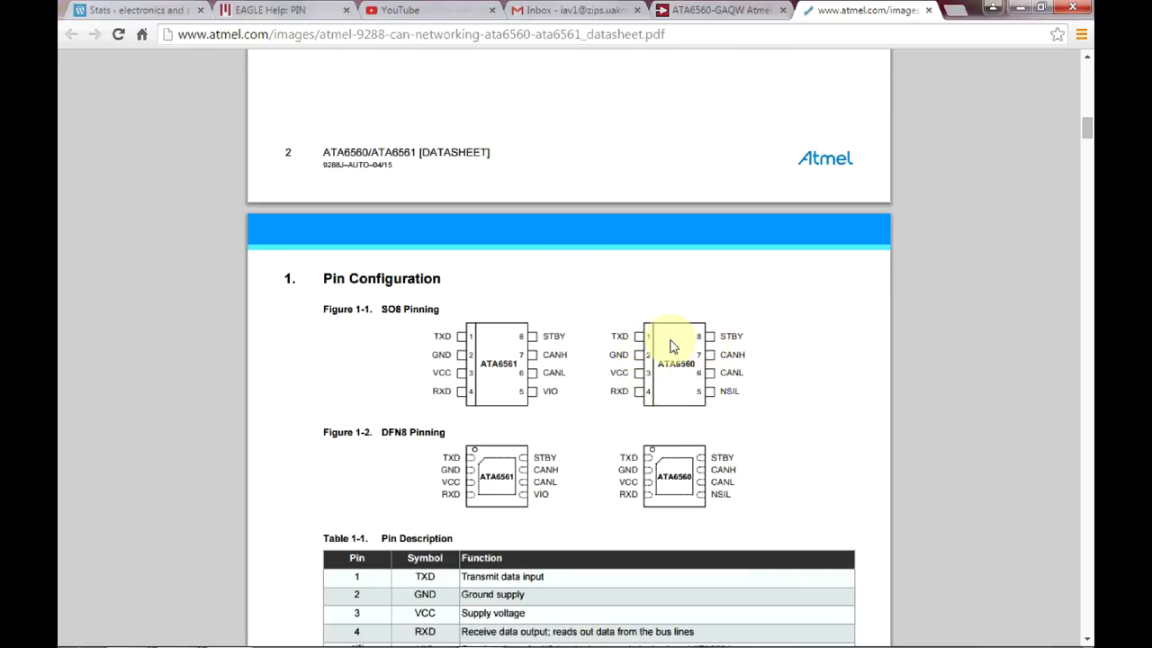
{"action": "mouse_move", "coordinate": [229, 634]}
{"action": "mouse_move", "coordinate": [151, 632]}
{"action": "left_click", "coordinate": [390, 510]}
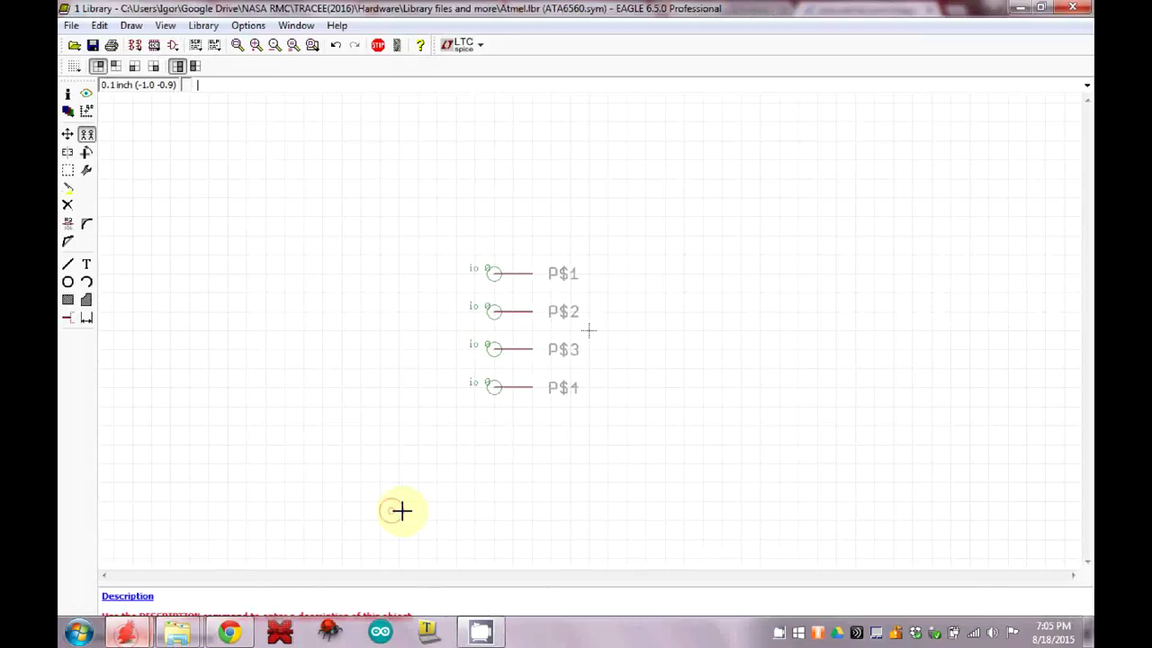
Copy P$4 rotated 180° and place pins P$5–P$8 upward in a facing right column.
{"action": "left_click", "coordinate": [532, 386]}
{"action": "right_click", "coordinate": [649, 382]}
{"action": "right_click", "coordinate": [648, 381]}
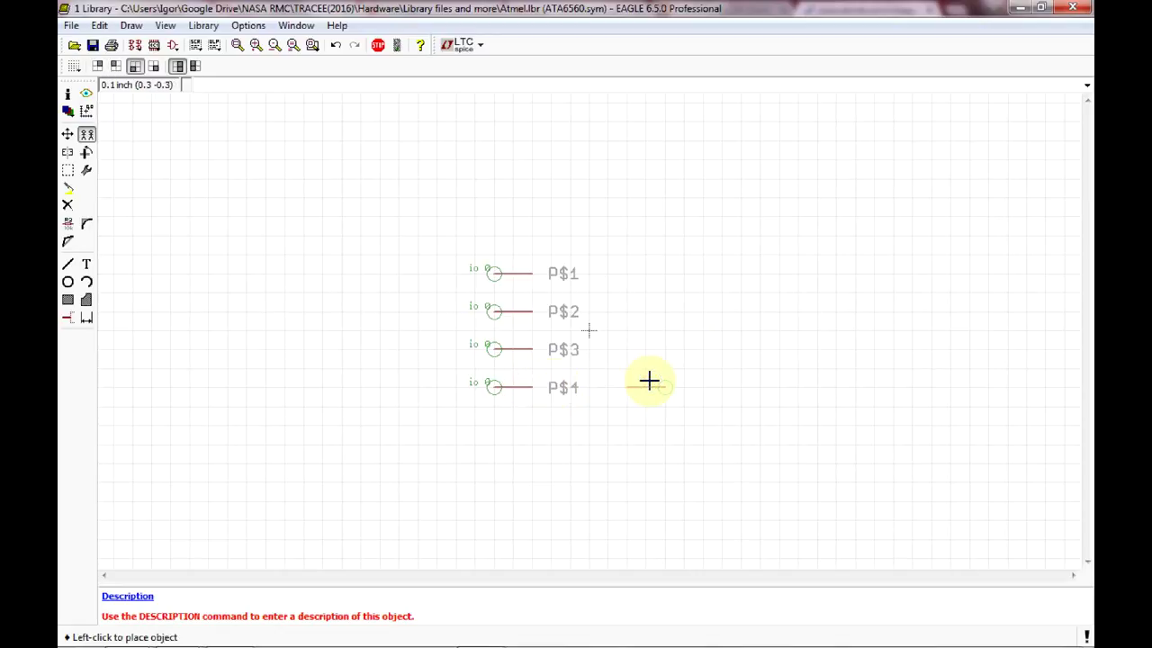
{"action": "left_click", "coordinate": [668, 384]}
{"action": "left_click", "coordinate": [669, 384]}
{"action": "left_click", "coordinate": [669, 349]}
{"action": "left_click", "coordinate": [668, 349]}
{"action": "left_click", "coordinate": [669, 311]}
{"action": "left_click", "coordinate": [668, 312]}
{"action": "left_click", "coordinate": [668, 274]}
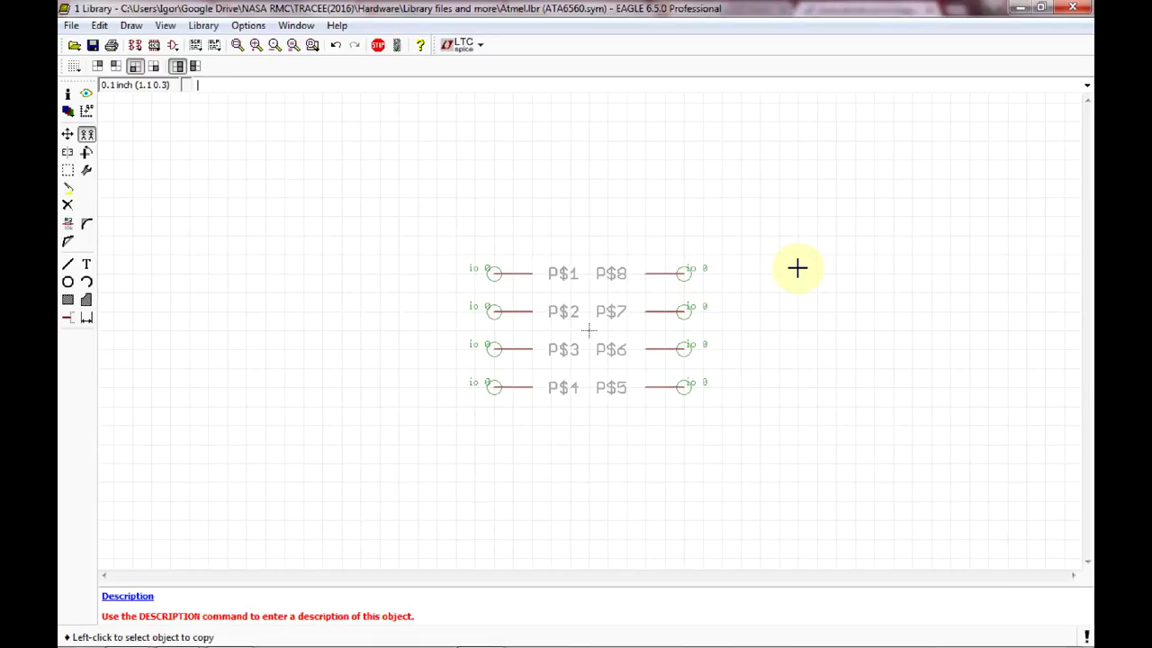
Consult the datasheet pinout and open pin P$1's properties with the Info tool.
{"action": "left_click", "coordinate": [68, 93]}
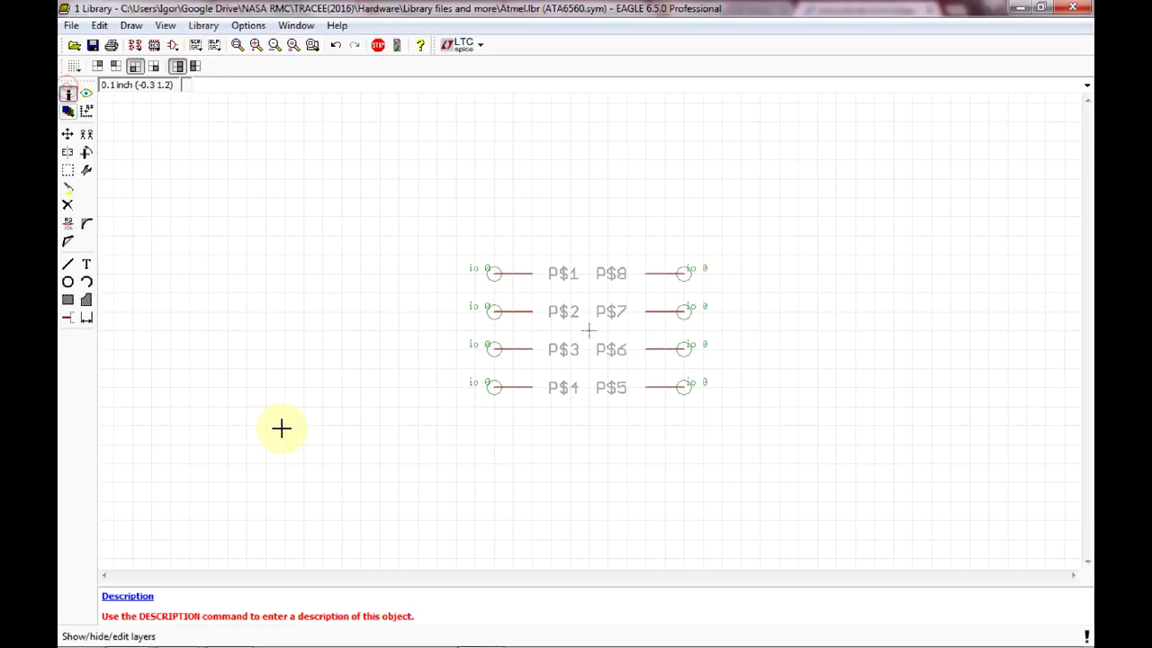
{"action": "mouse_move", "coordinate": [368, 621]}
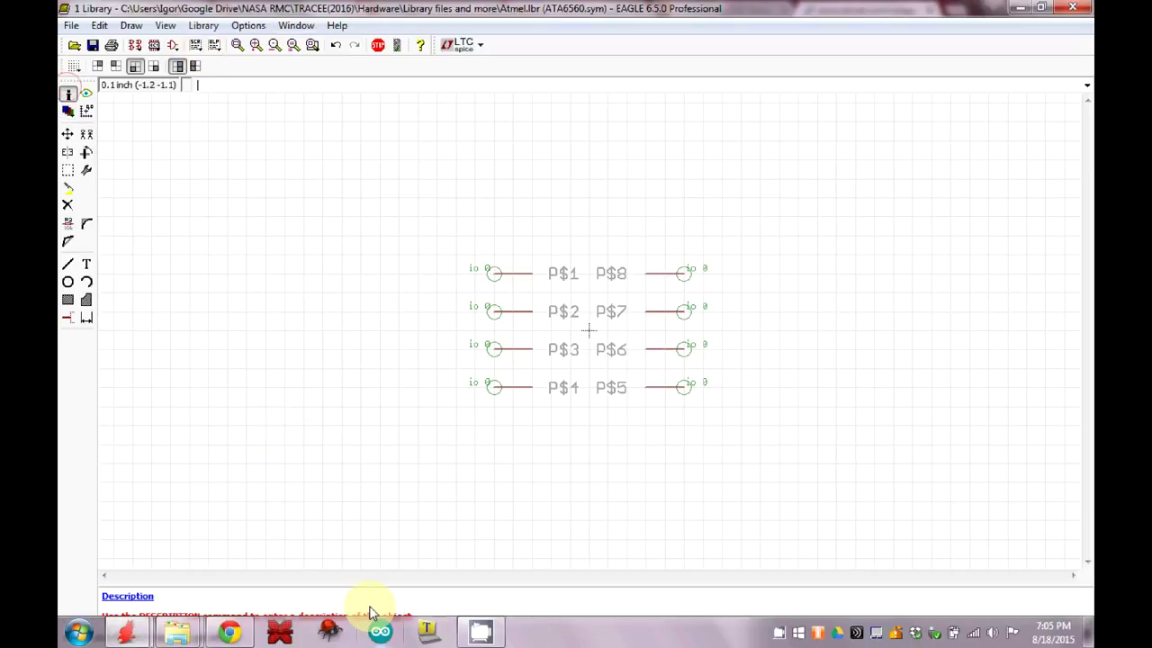
{"action": "left_click", "coordinate": [229, 633]}
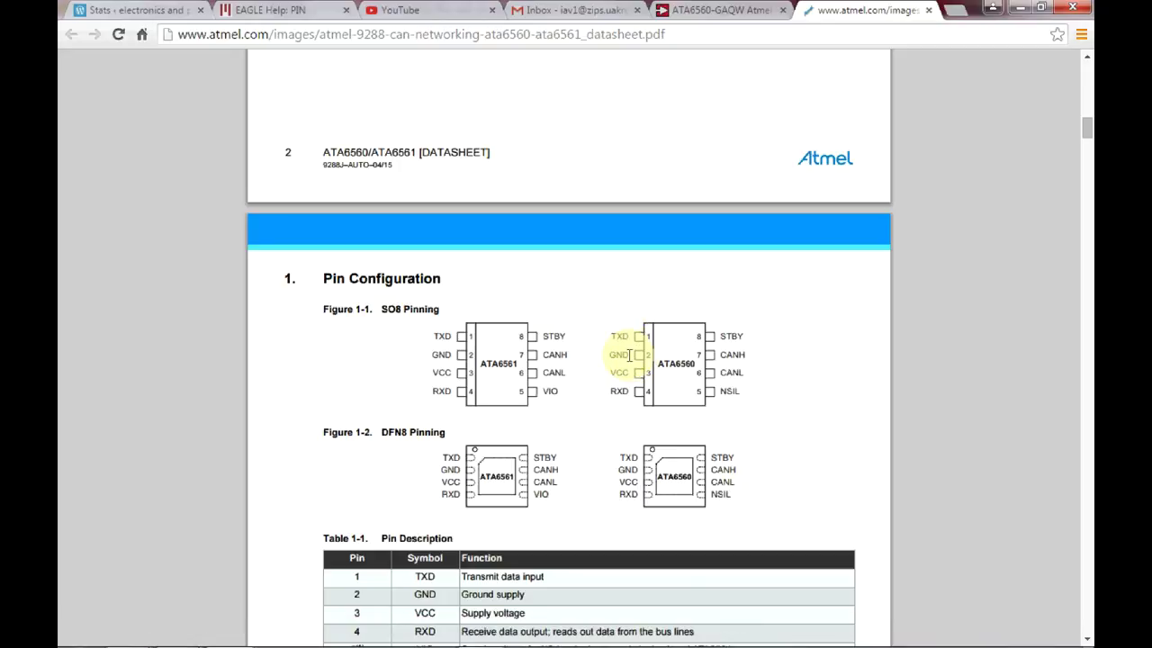
{"action": "mouse_move", "coordinate": [290, 641]}
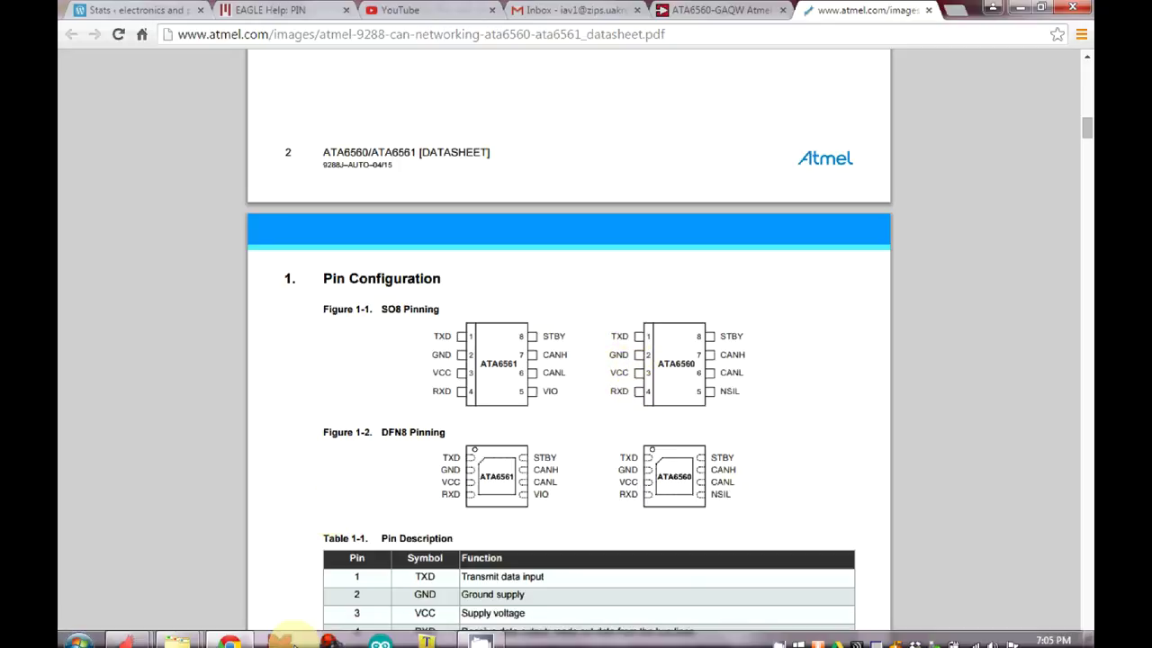
{"action": "mouse_move", "coordinate": [127, 633]}
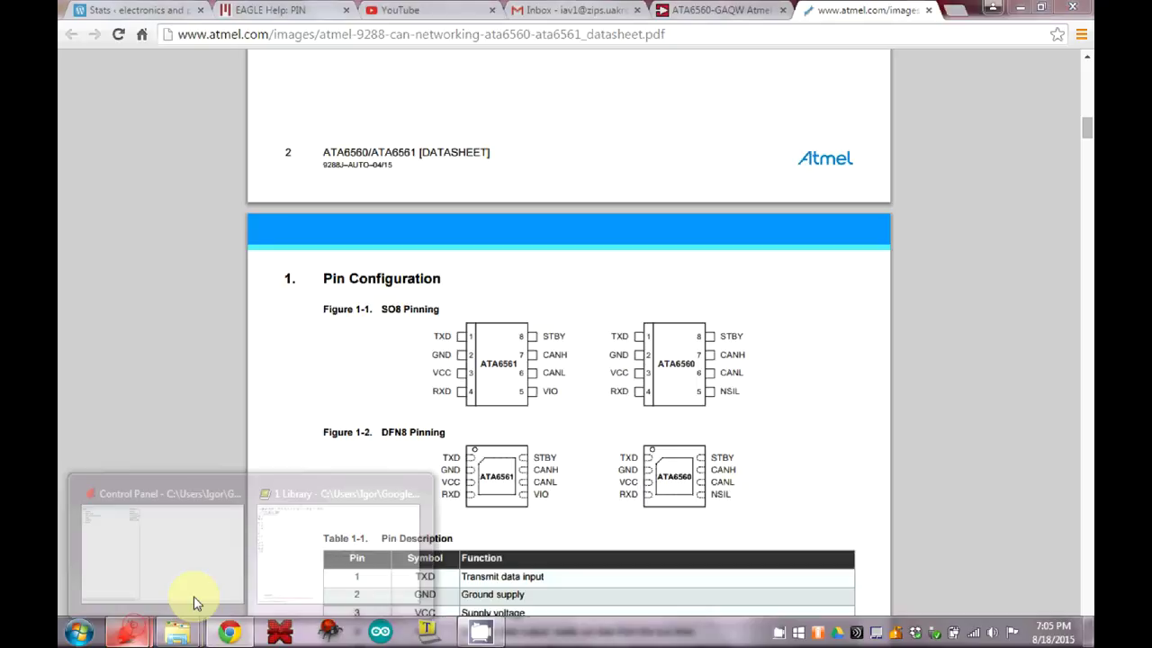
{"action": "left_click", "coordinate": [301, 570]}
{"action": "left_click", "coordinate": [504, 270]}
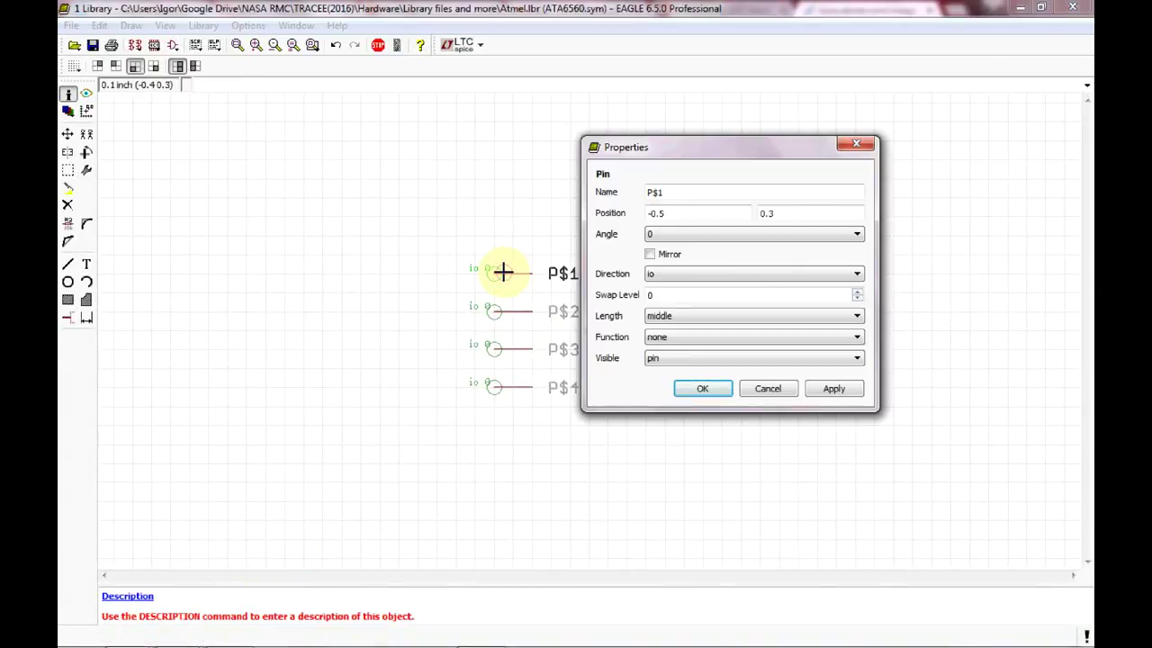
{"action": "left_click", "coordinate": [241, 634]}
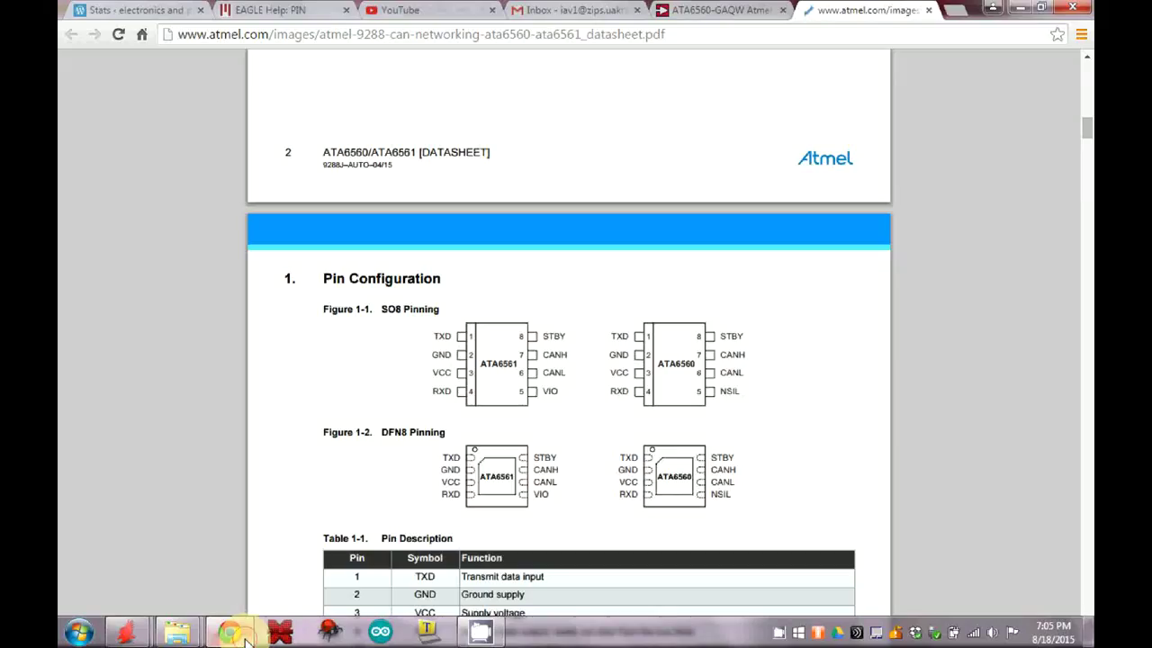
{"action": "left_click", "coordinate": [280, 633]}
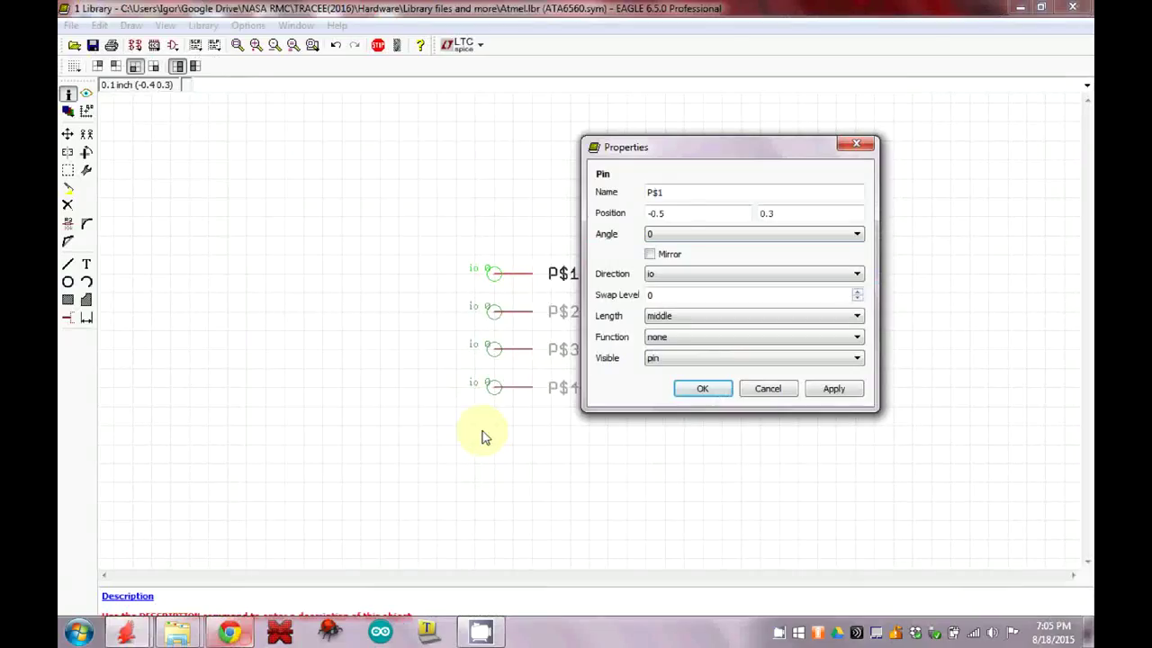
Prefix pin P$1's name with TXD@, making it TXD@P$1.
{"action": "left_click", "coordinate": [659, 194]}
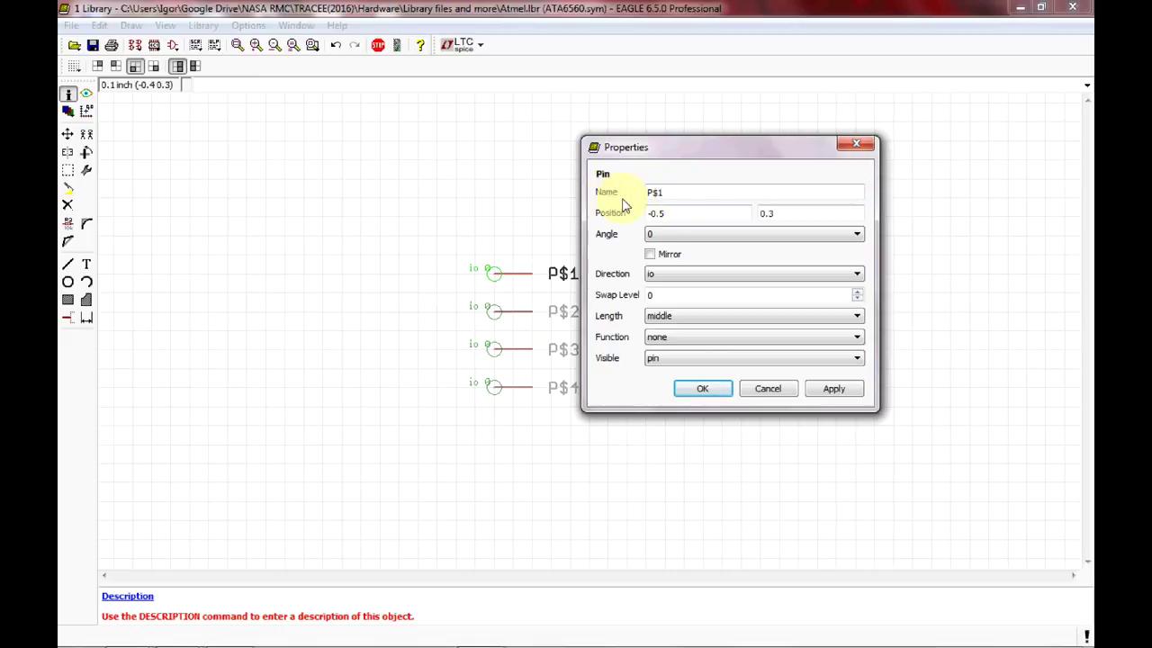
{"action": "left_click", "coordinate": [652, 193]}
{"action": "left_click", "coordinate": [692, 338]}
{"action": "type", "text": "TXD"}
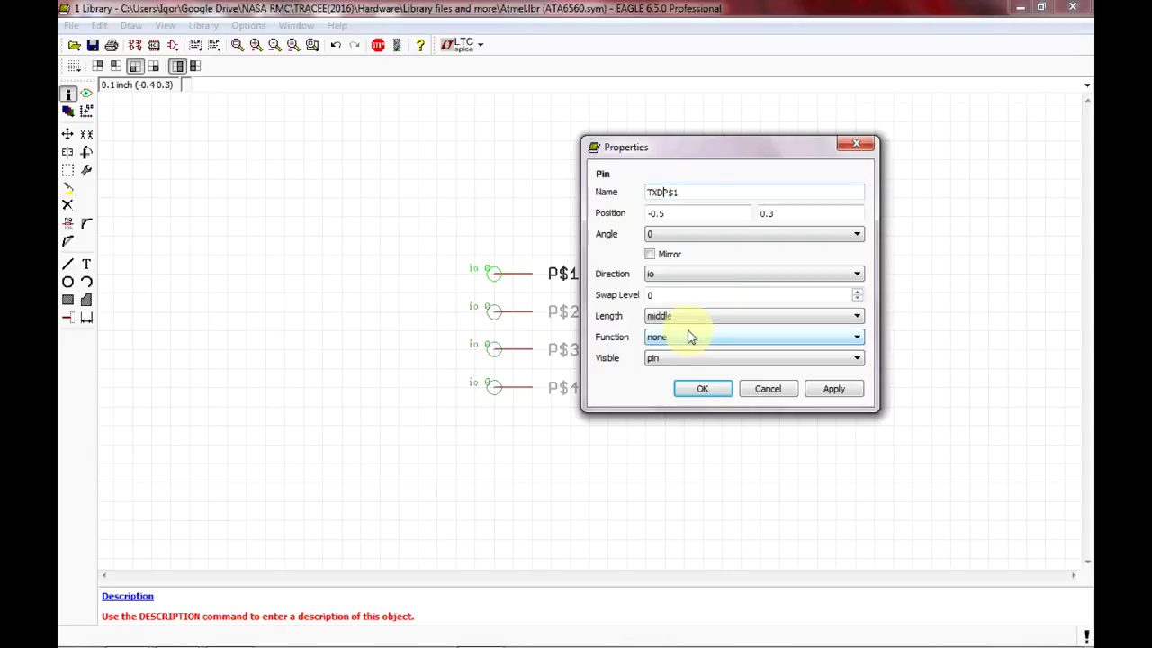
{"action": "type", "text": "@"}
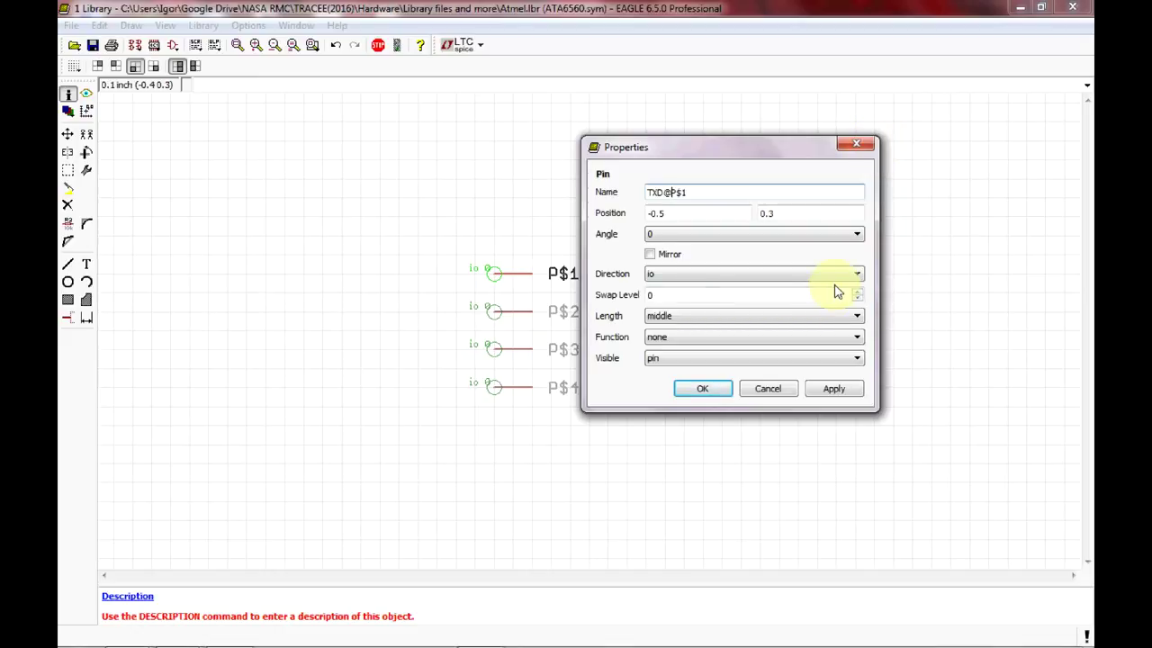
{"action": "left_click_drag", "start_coordinate": [664, 191], "coordinate": [689, 191]}
{"action": "left_click", "coordinate": [664, 190]}
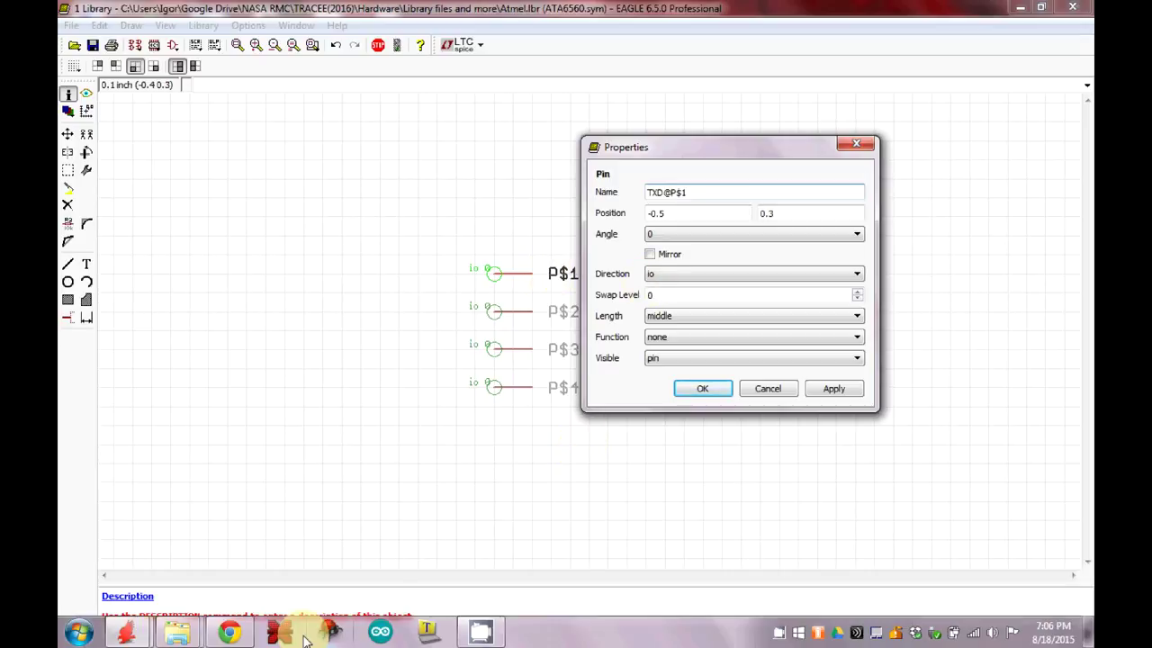
Set the TXD pin's direction to out per the datasheet and confirm.
{"action": "left_click", "coordinate": [236, 634]}
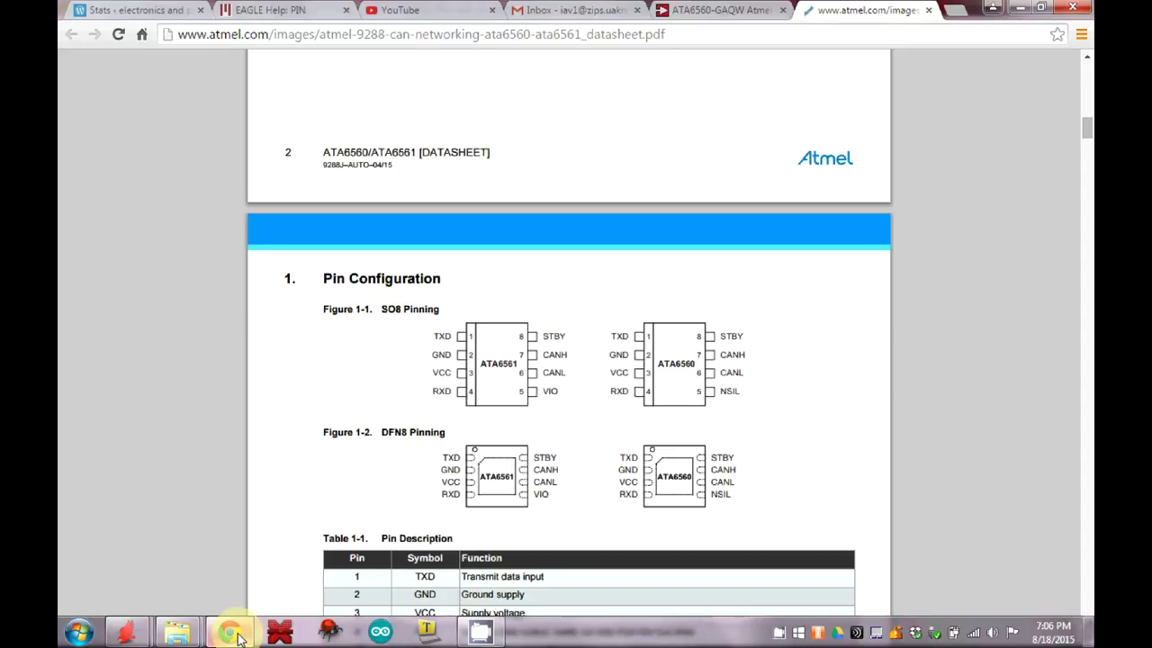
{"action": "left_click", "coordinate": [235, 635]}
{"action": "left_click", "coordinate": [840, 277]}
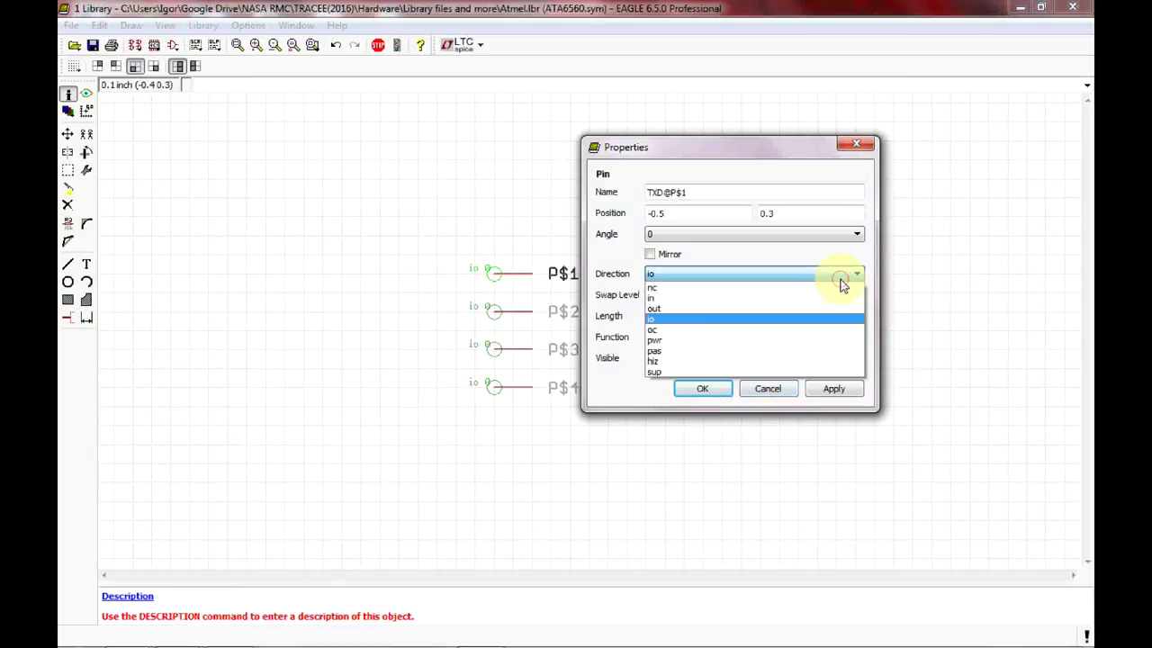
{"action": "left_click", "coordinate": [830, 308]}
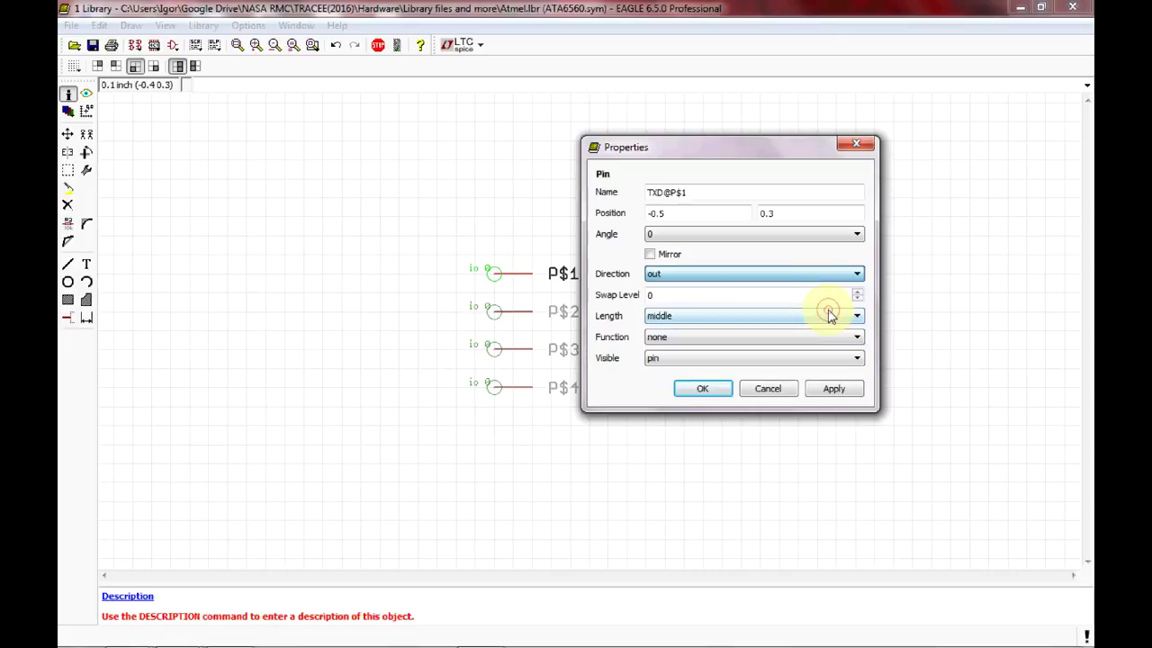
{"action": "left_click", "coordinate": [725, 393]}
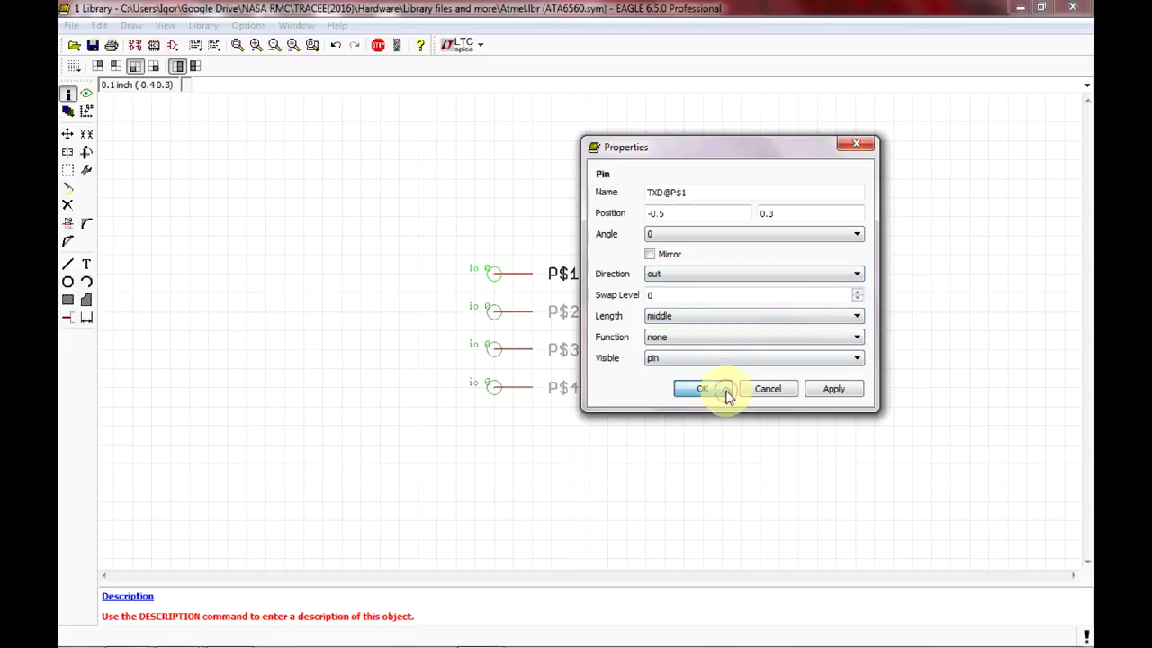
{"action": "left_click", "coordinate": [510, 318]}
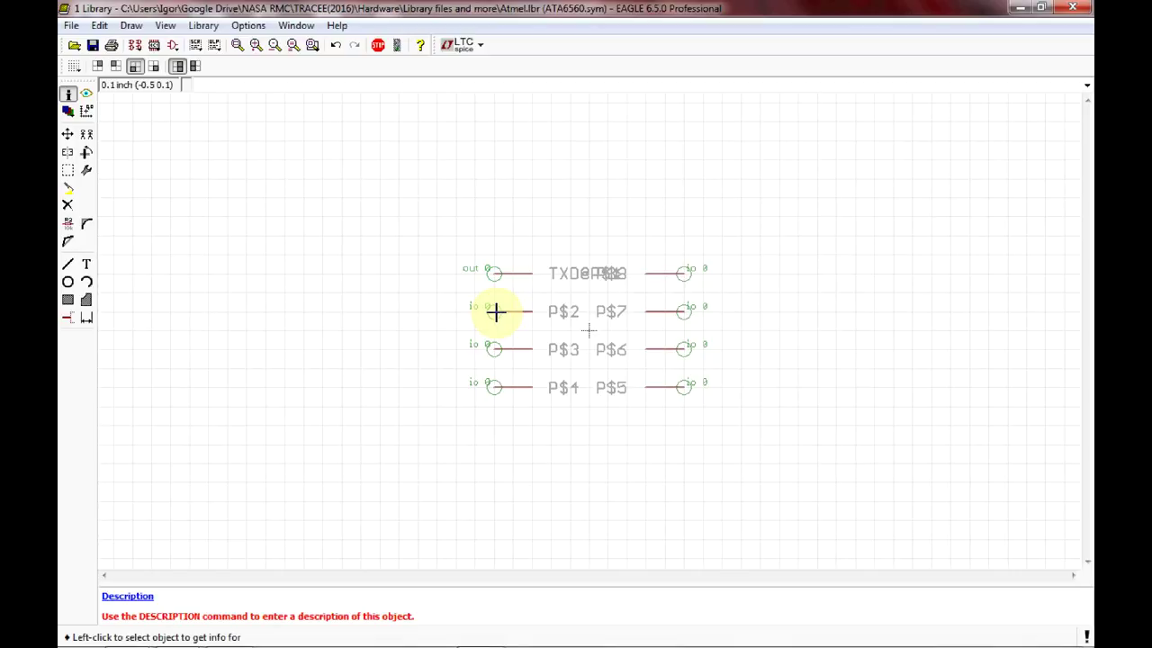
Rename pin P$2 to GND@P$2, replacing a mistaken VCC prefix after checking the datasheet.
{"action": "left_click", "coordinate": [496, 311]}
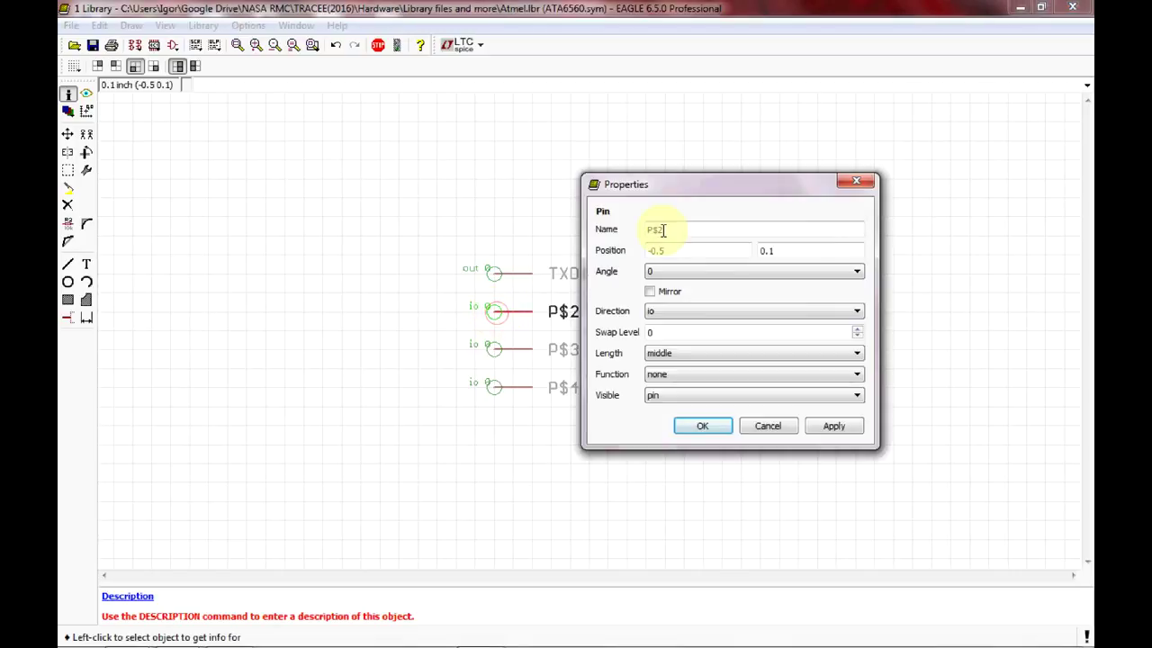
{"action": "type", "text": "VCC"}
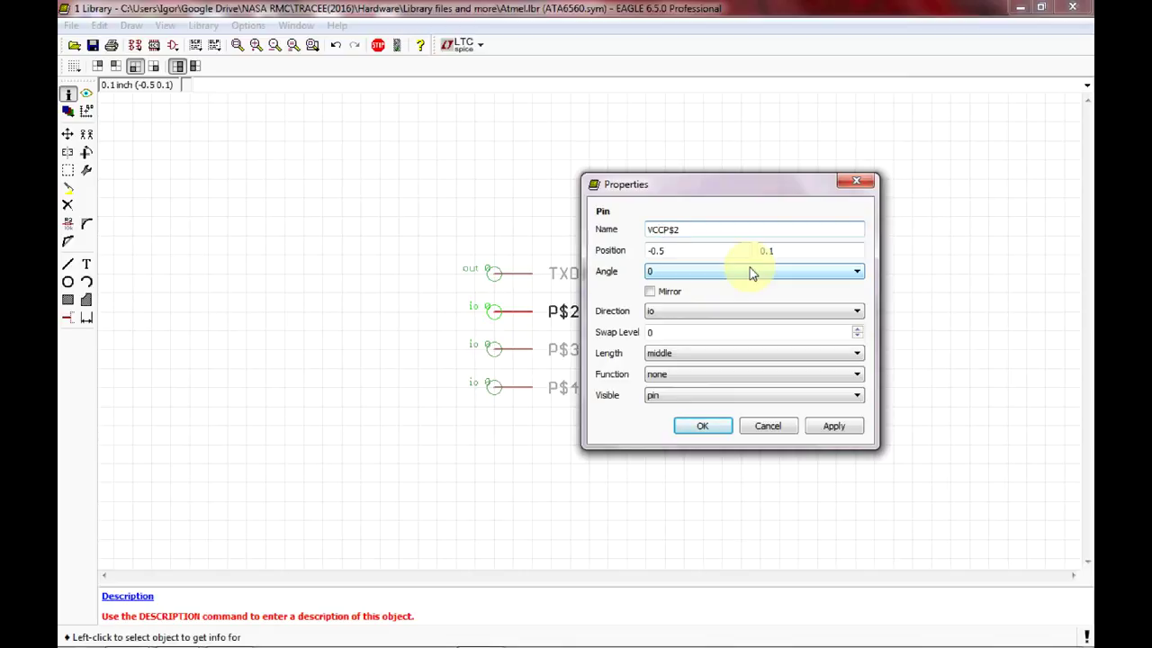
{"action": "type", "text": "@"}
{"action": "left_click_drag", "start_coordinate": [665, 229], "coordinate": [690, 227]}
{"action": "left_click", "coordinate": [690, 229]}
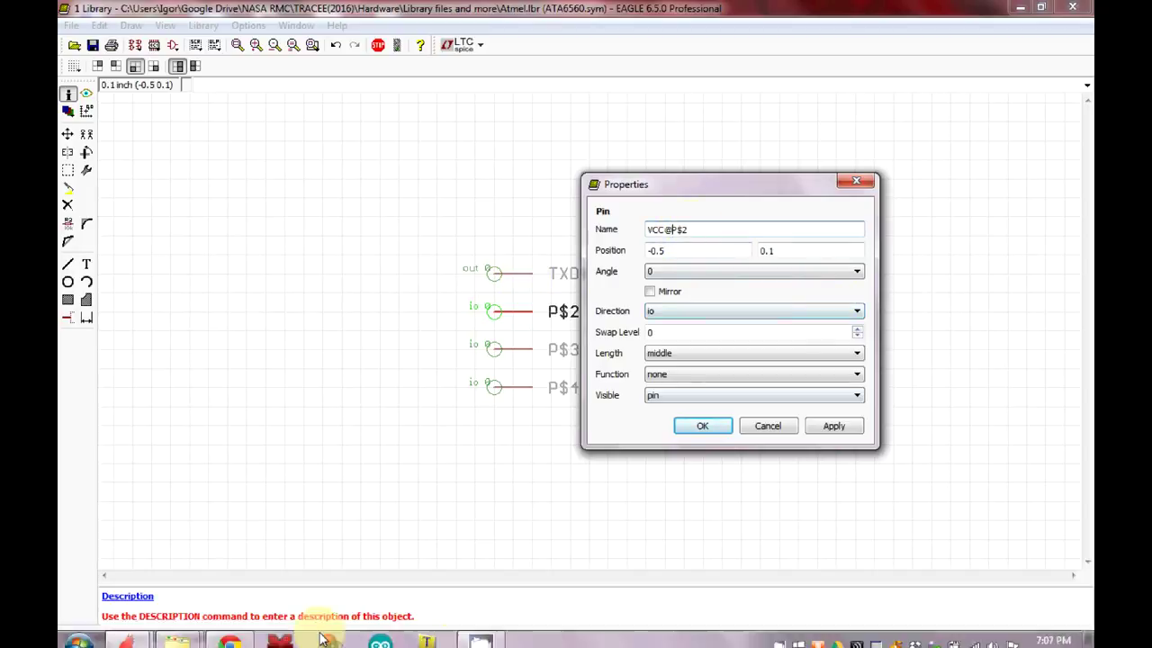
{"action": "left_click", "coordinate": [231, 632]}
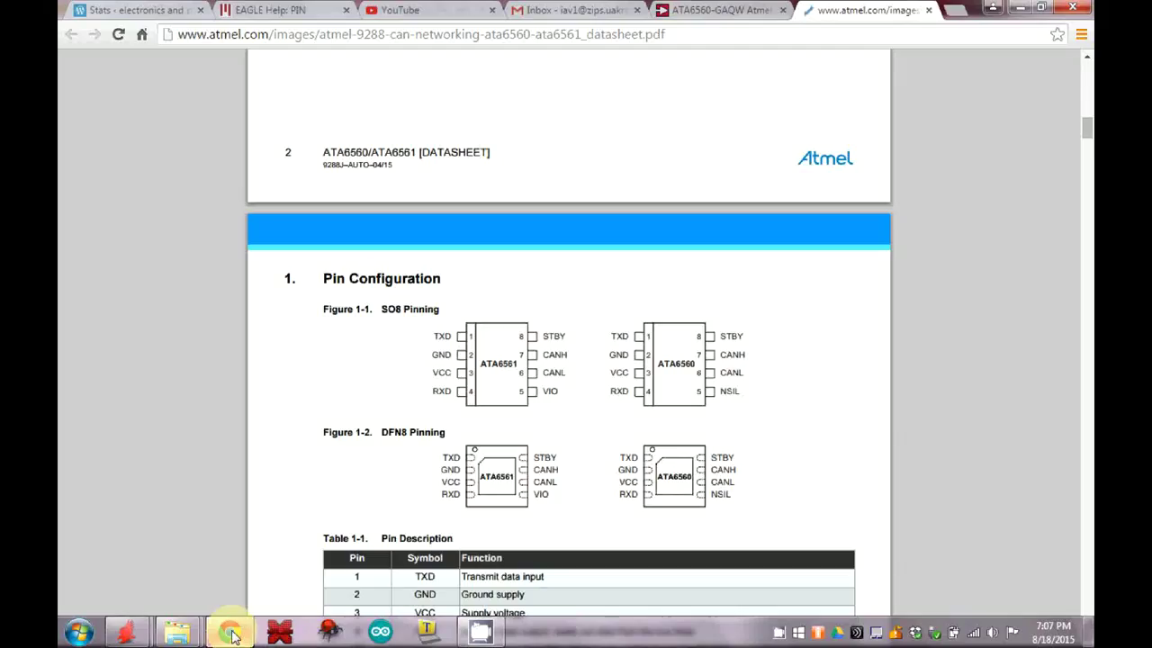
{"action": "left_click", "coordinate": [231, 633]}
{"action": "left_click", "coordinate": [664, 228]}
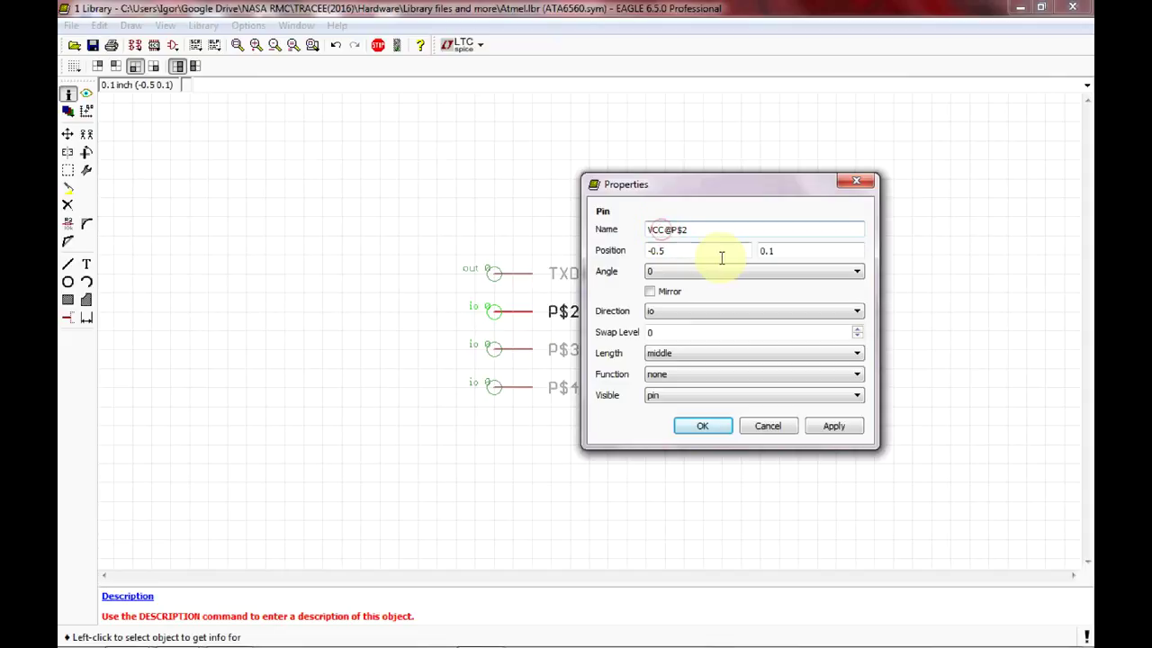
{"action": "key", "text": "BackSpace"}
{"action": "key", "text": "BackSpace"}
{"action": "key", "text": "BackSpace"}
{"action": "type", "text": "GND"}
Set the GND pin's direction to pwr and confirm the properties.
{"action": "left_click", "coordinate": [843, 311]}
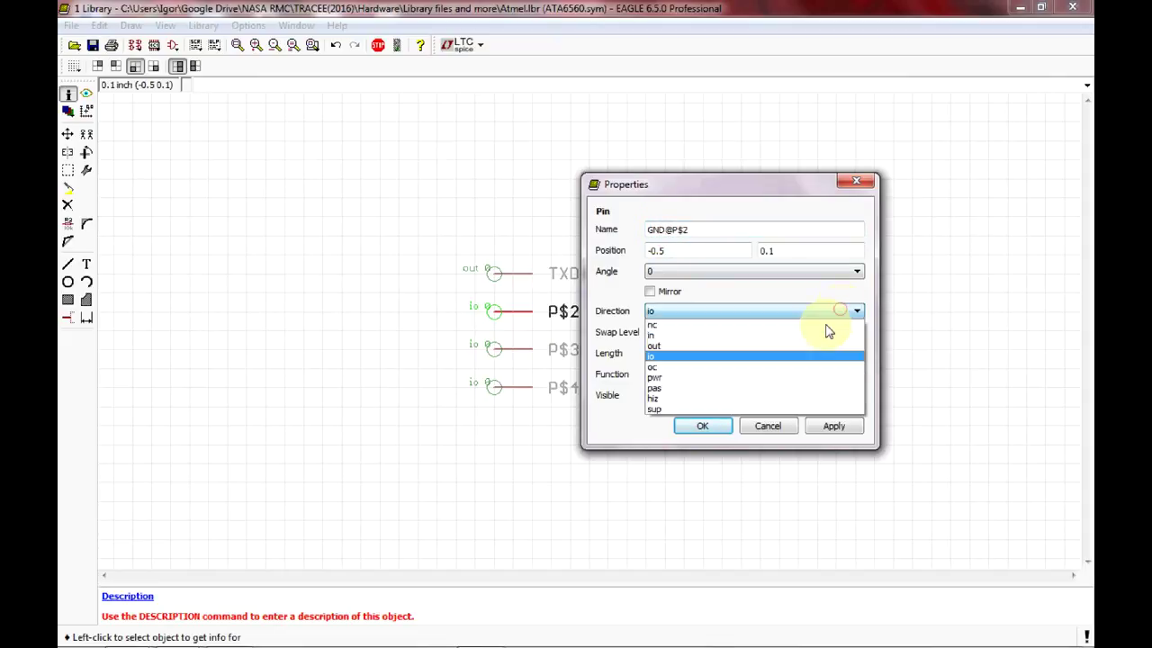
{"action": "left_click", "coordinate": [797, 378]}
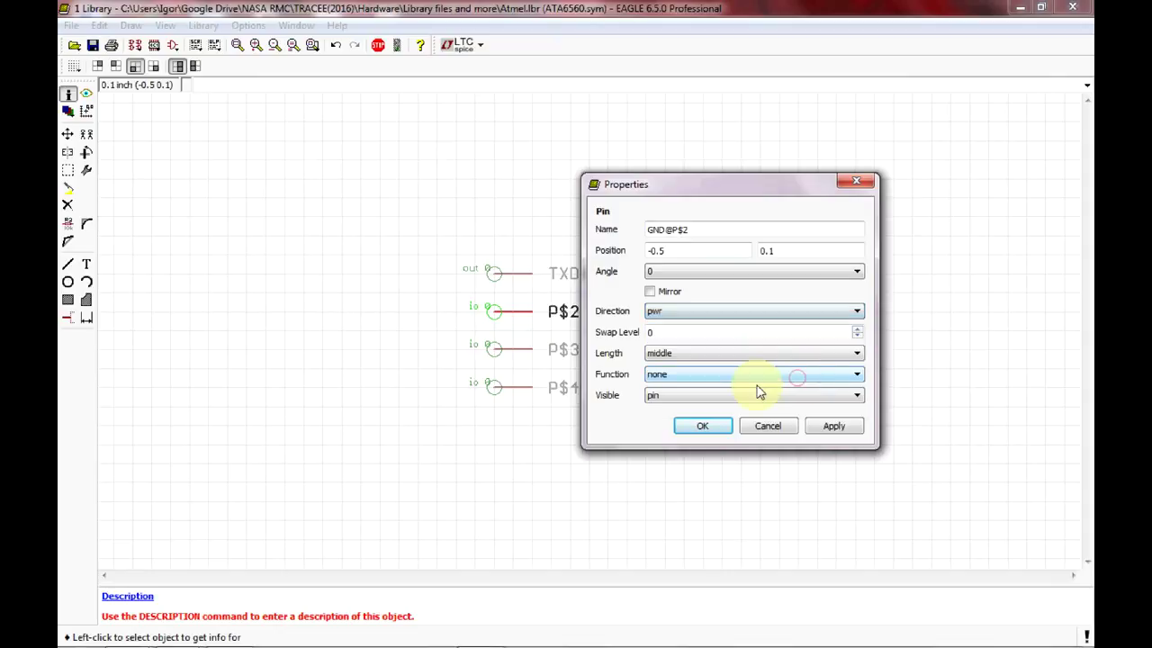
{"action": "left_click", "coordinate": [711, 427]}
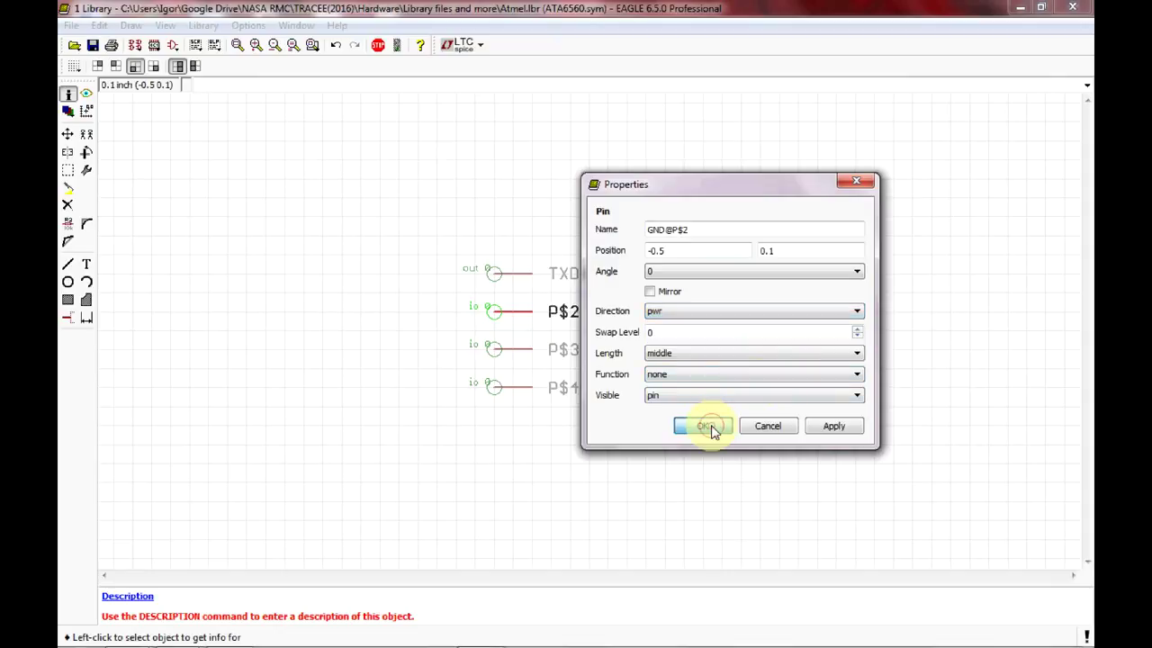
Rename pin P$3 to VCC@P$3 and set its direction to pwr.
{"action": "left_click", "coordinate": [514, 346]}
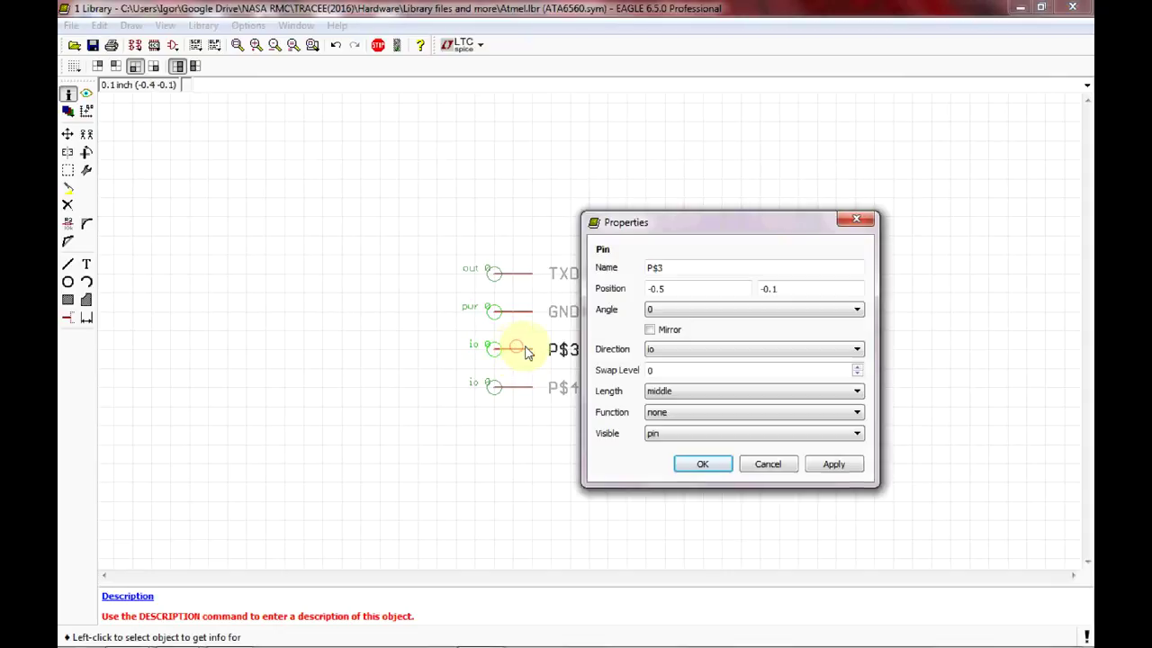
{"action": "left_click", "coordinate": [650, 267]}
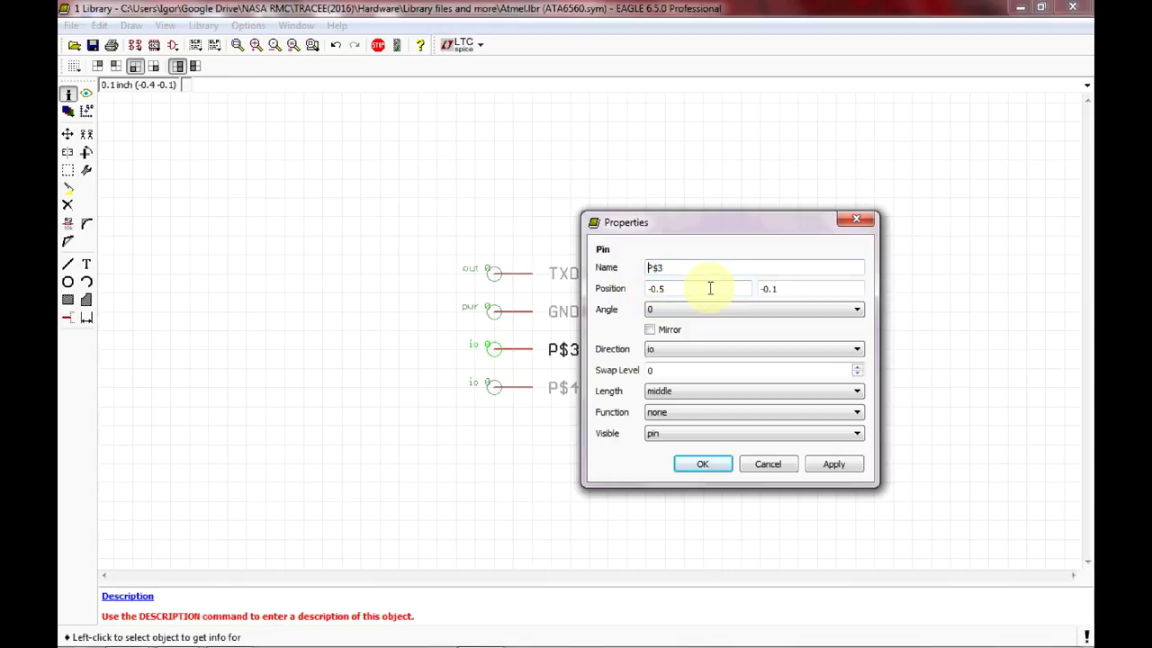
{"action": "type", "text": "VCC@"}
{"action": "left_click", "coordinate": [748, 349]}
{"action": "left_click", "coordinate": [745, 415]}
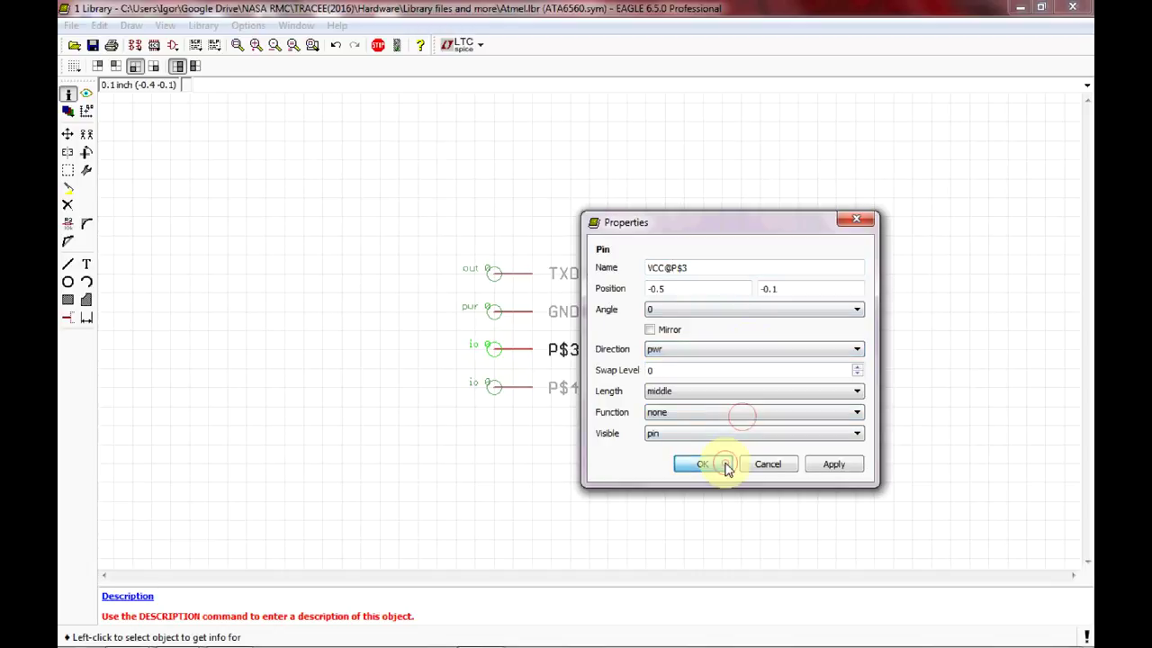
{"action": "left_click", "coordinate": [725, 464]}
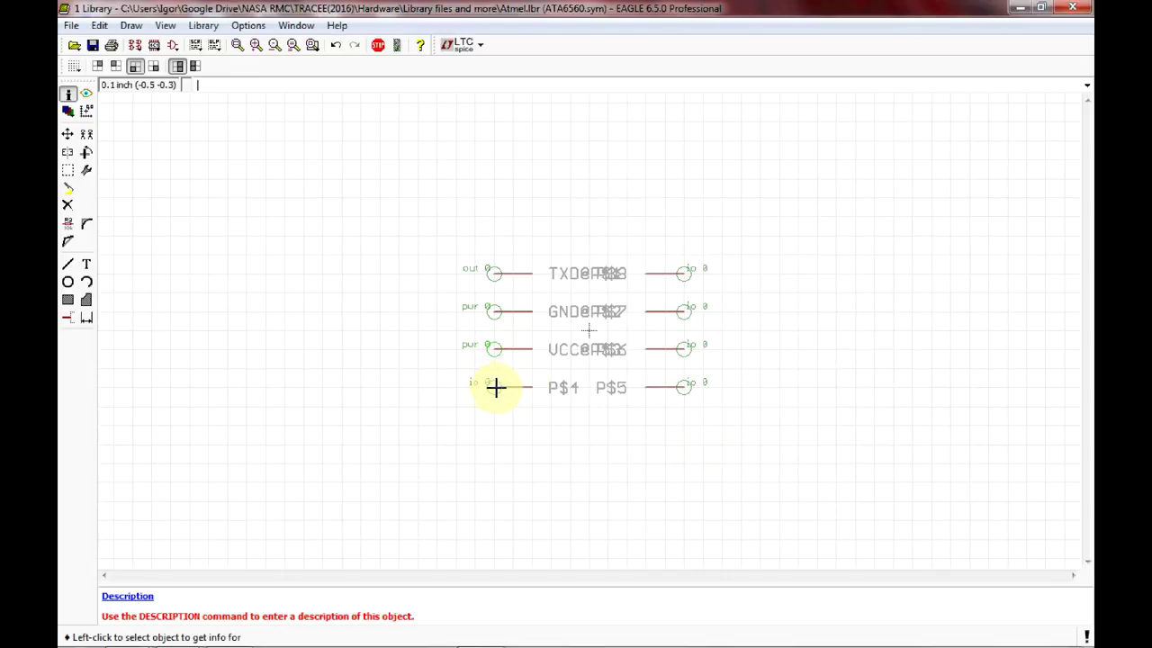
Rename pin P$4 to RXD@P$4 and set its direction to out.
{"action": "left_click", "coordinate": [499, 387]}
{"action": "left_click", "coordinate": [655, 306]}
{"action": "type", "text": "RXD"}
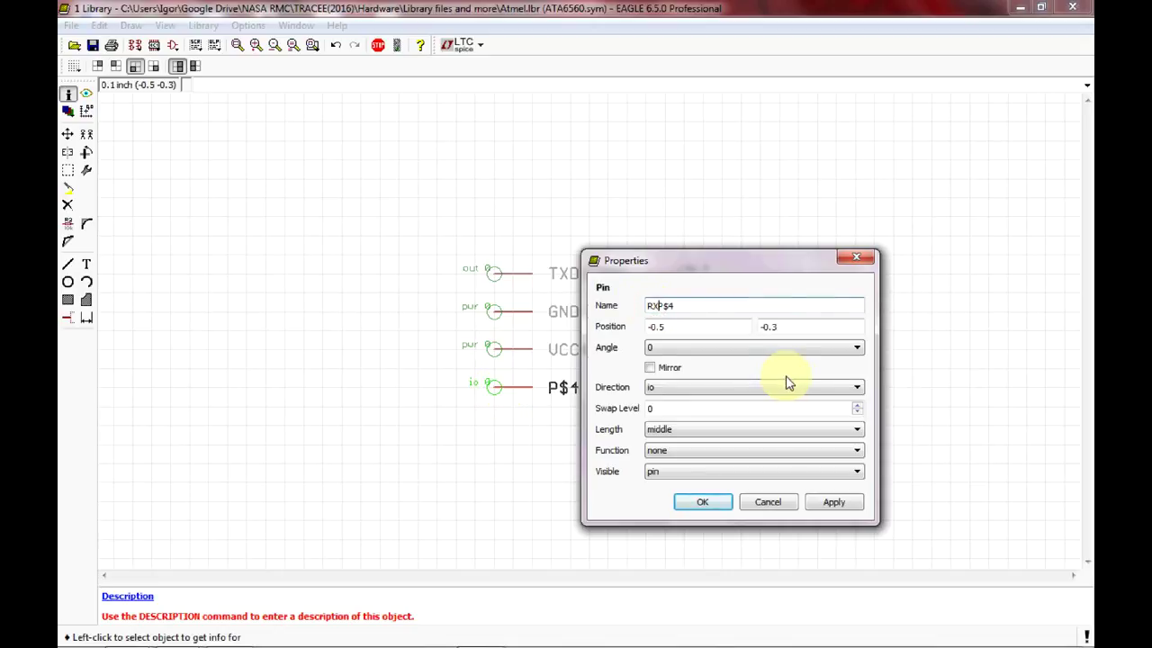
{"action": "type", "text": "@"}
{"action": "left_click", "coordinate": [761, 396]}
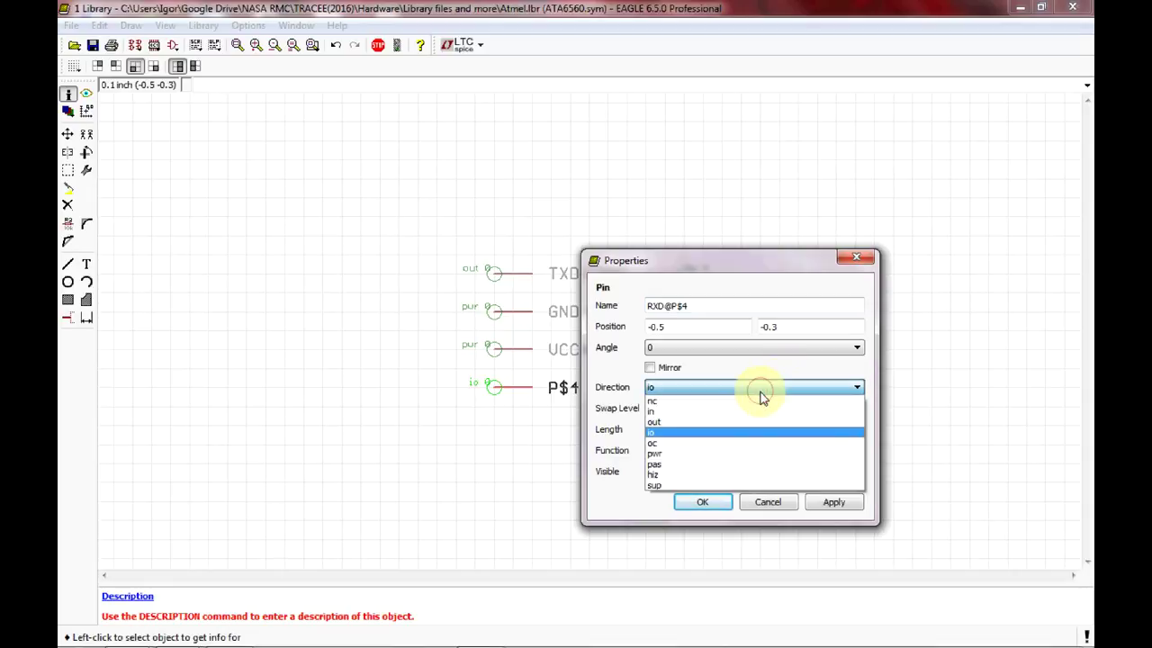
{"action": "left_click", "coordinate": [761, 423]}
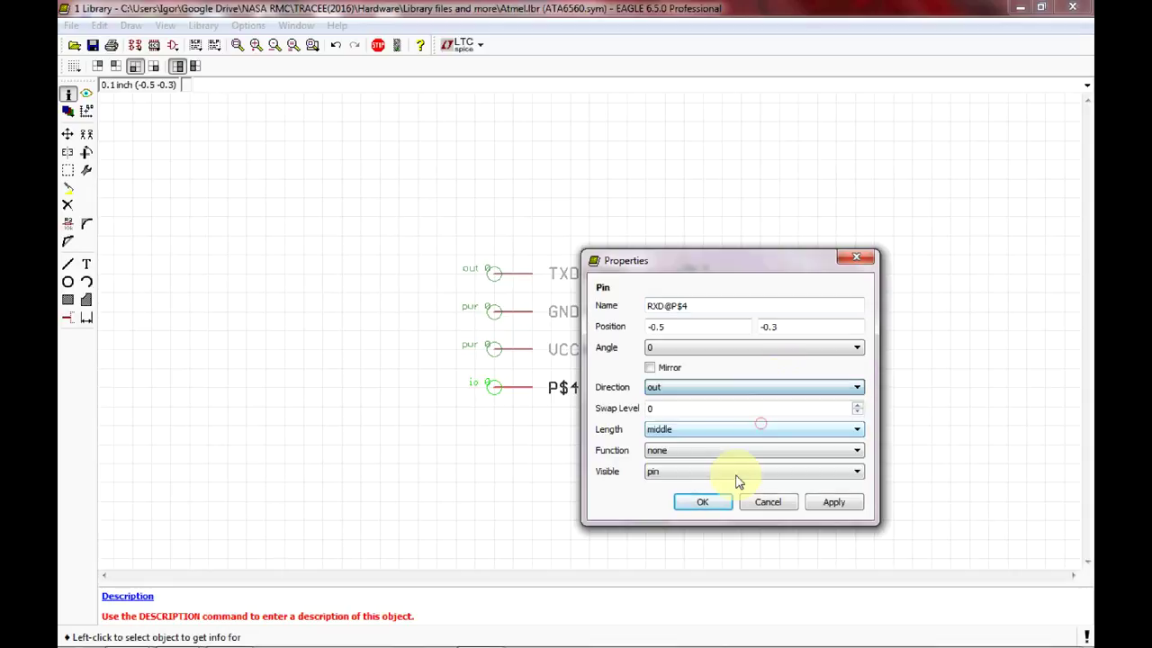
{"action": "left_click", "coordinate": [724, 502]}
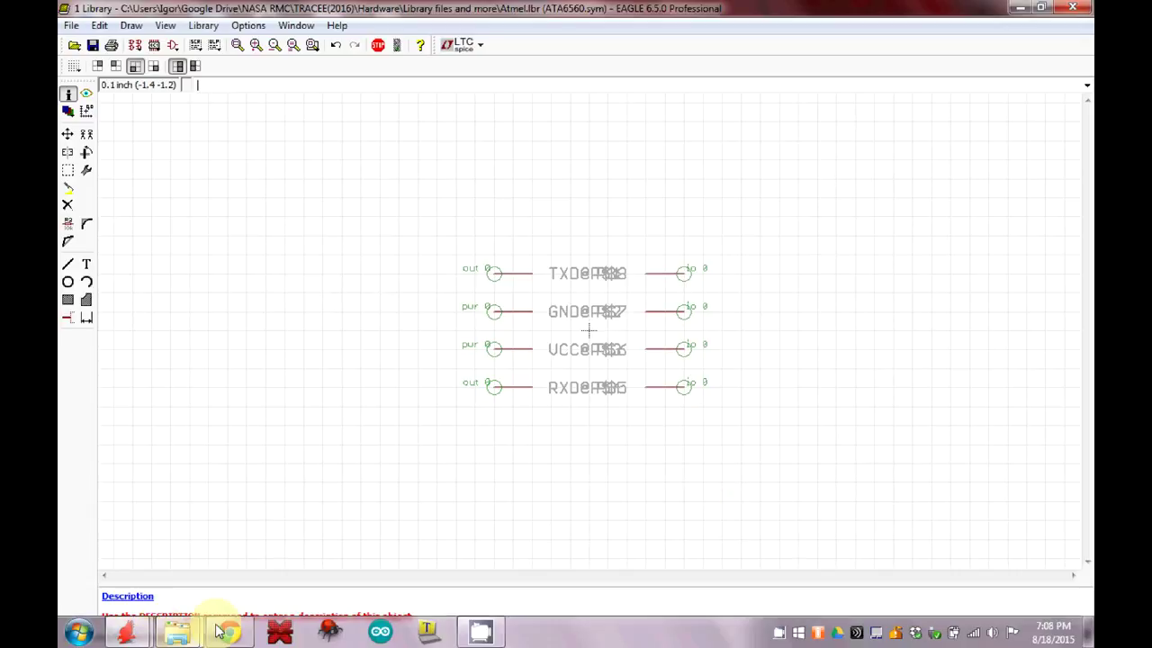
Checking the datasheet pinout, rename pin P$8 to STBY@P$8 with direction in.
{"action": "left_click", "coordinate": [225, 630]}
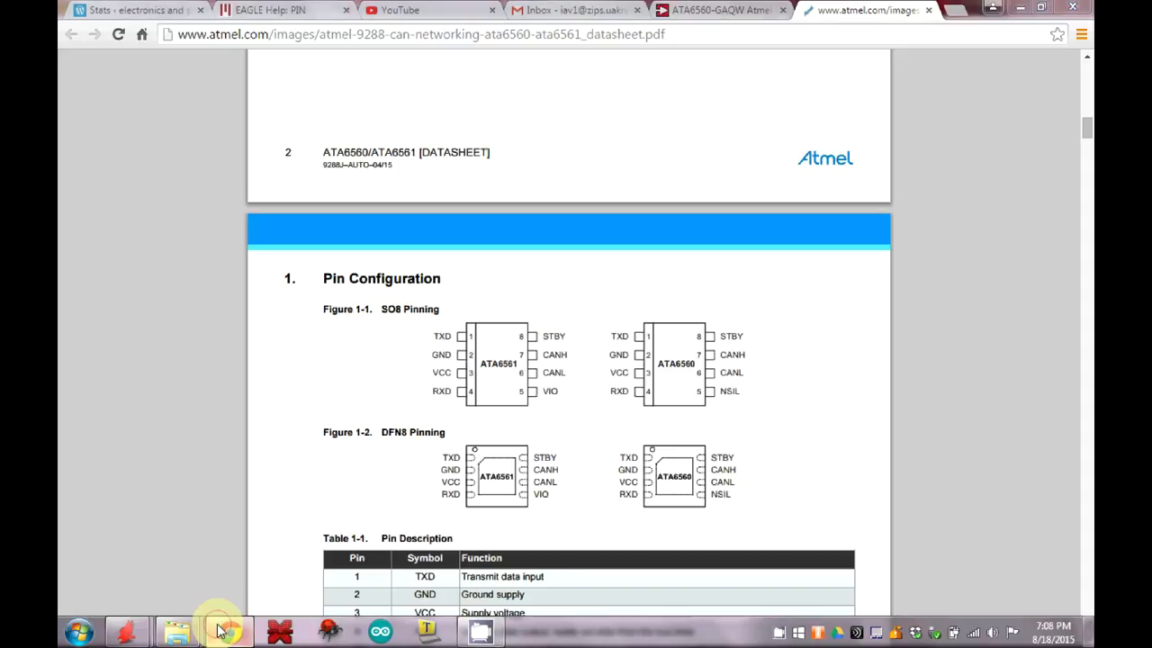
{"action": "left_click", "coordinate": [280, 630]}
{"action": "left_click", "coordinate": [663, 279]}
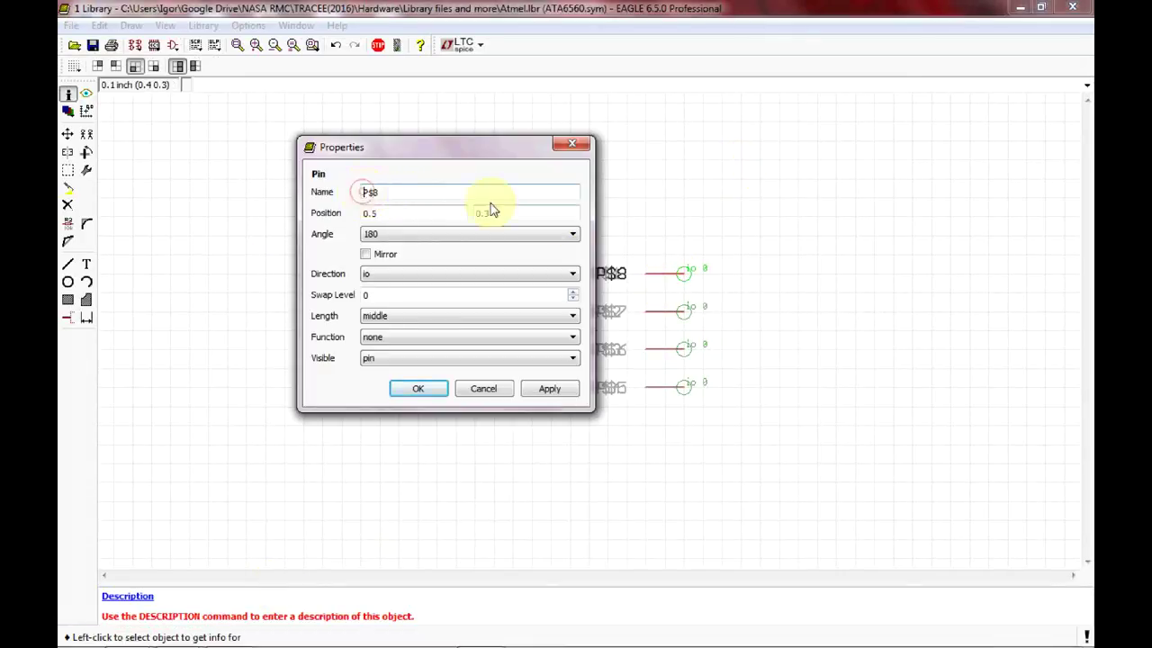
{"action": "type", "text": "STD"}
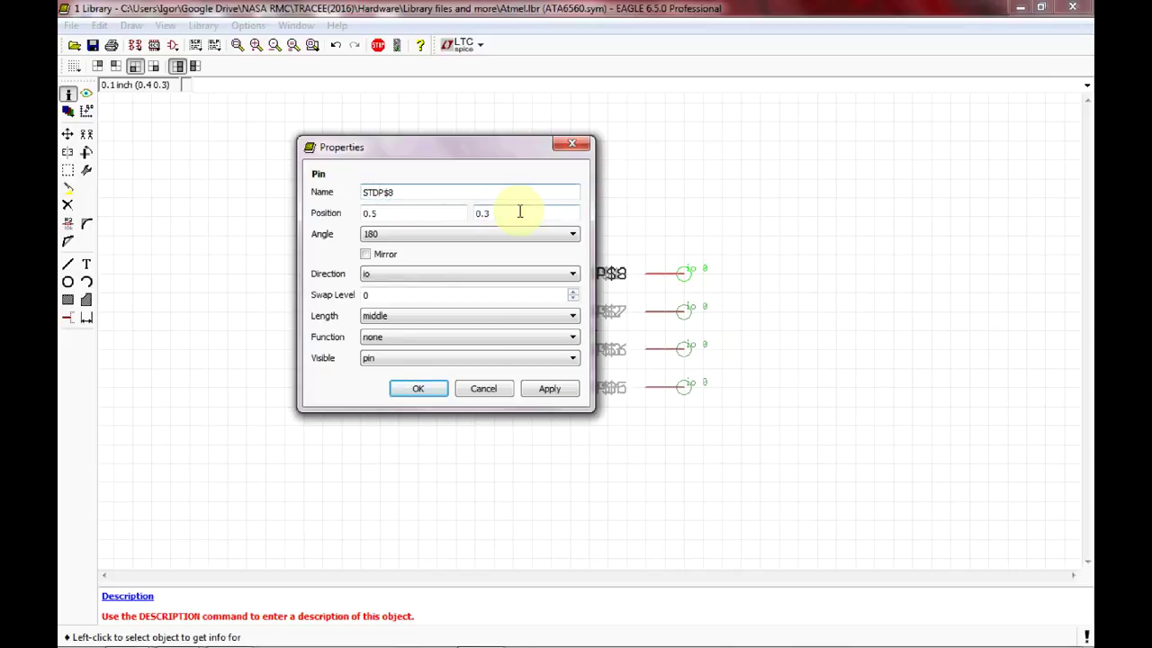
{"action": "key", "text": "BackSpace"}
{"action": "type", "text": "BY"}
{"action": "left_click", "coordinate": [216, 632]}
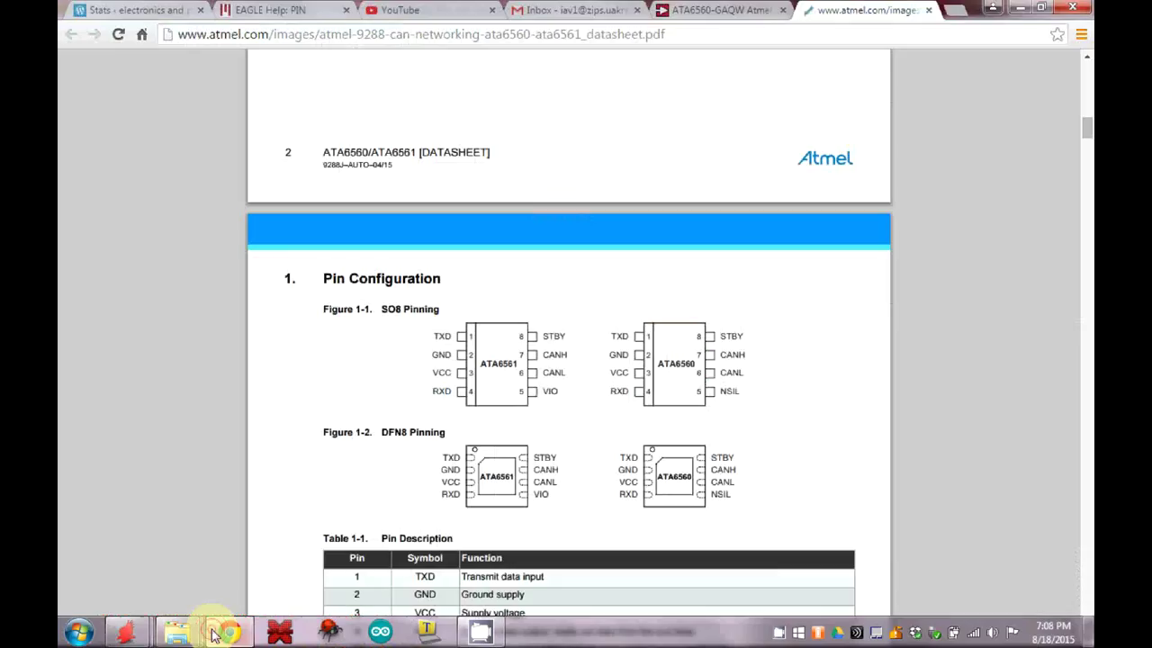
{"action": "left_click", "coordinate": [216, 633]}
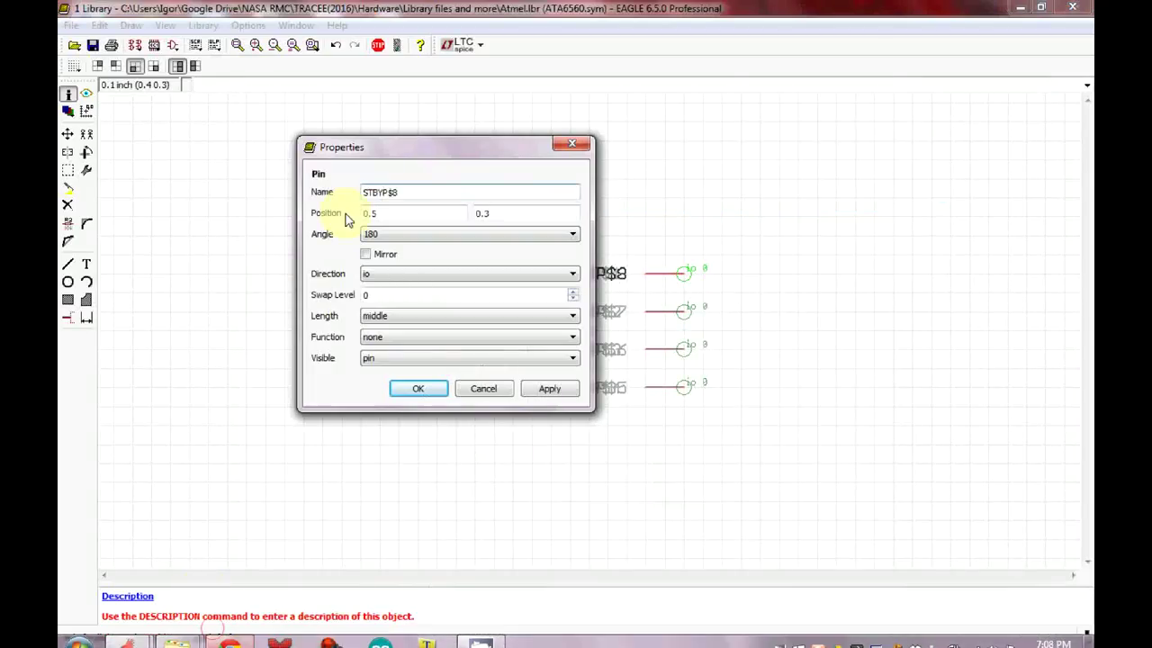
{"action": "left_click", "coordinate": [390, 195]}
{"action": "type", "text": "@"}
{"action": "left_click", "coordinate": [558, 277]}
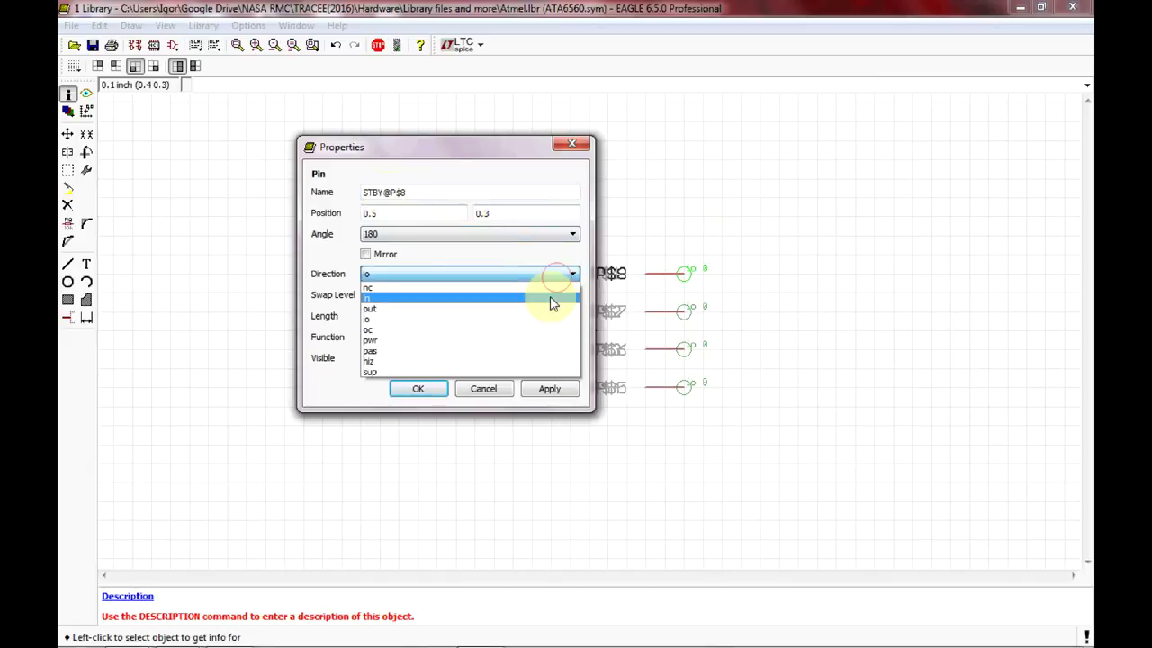
{"action": "left_click", "coordinate": [552, 298]}
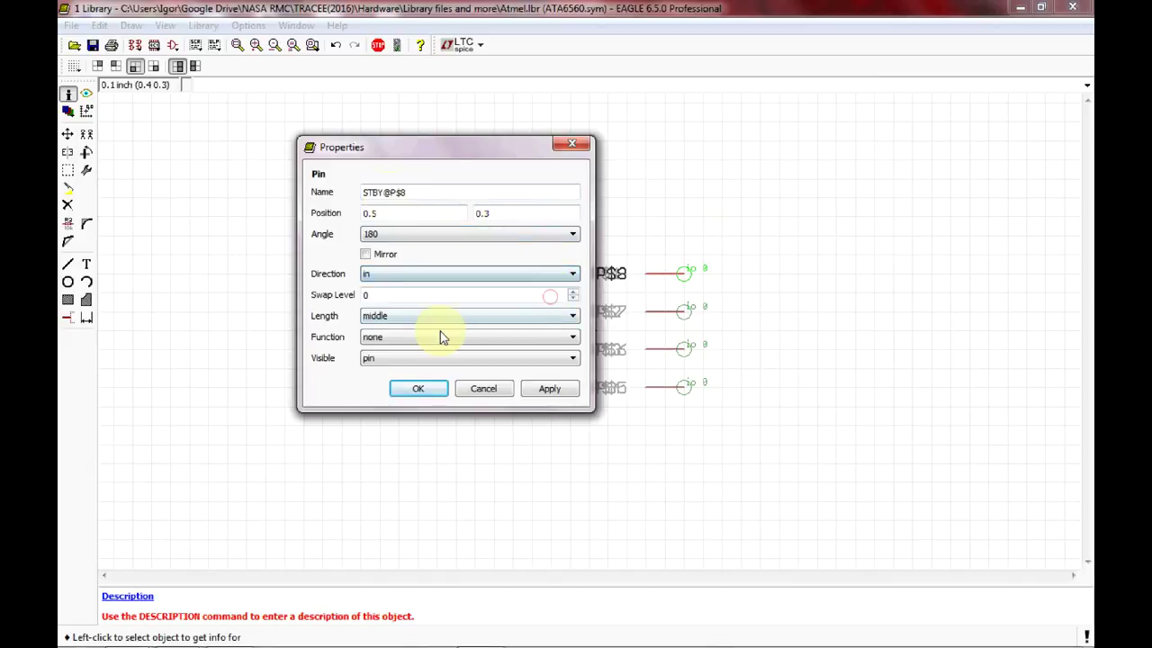
{"action": "left_click", "coordinate": [424, 390]}
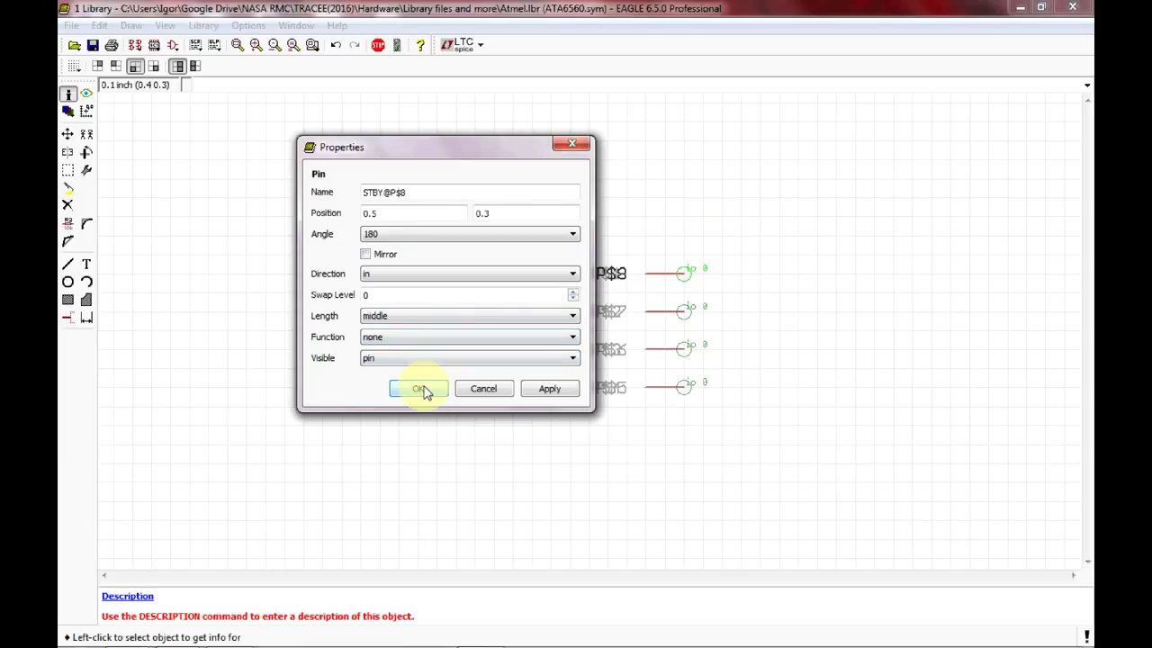
Rename pin P$7 to CANH@P$7 and pin P$6 to CANL@P$6, then recheck both.
{"action": "left_click", "coordinate": [648, 311]}
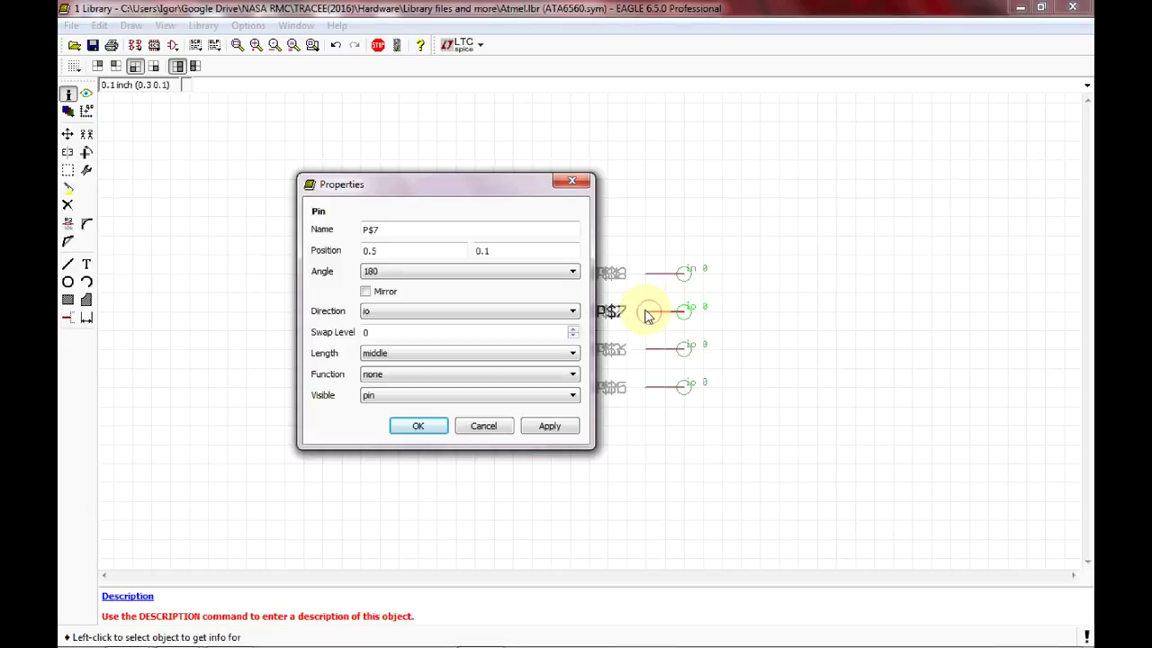
{"action": "left_click", "coordinate": [231, 631]}
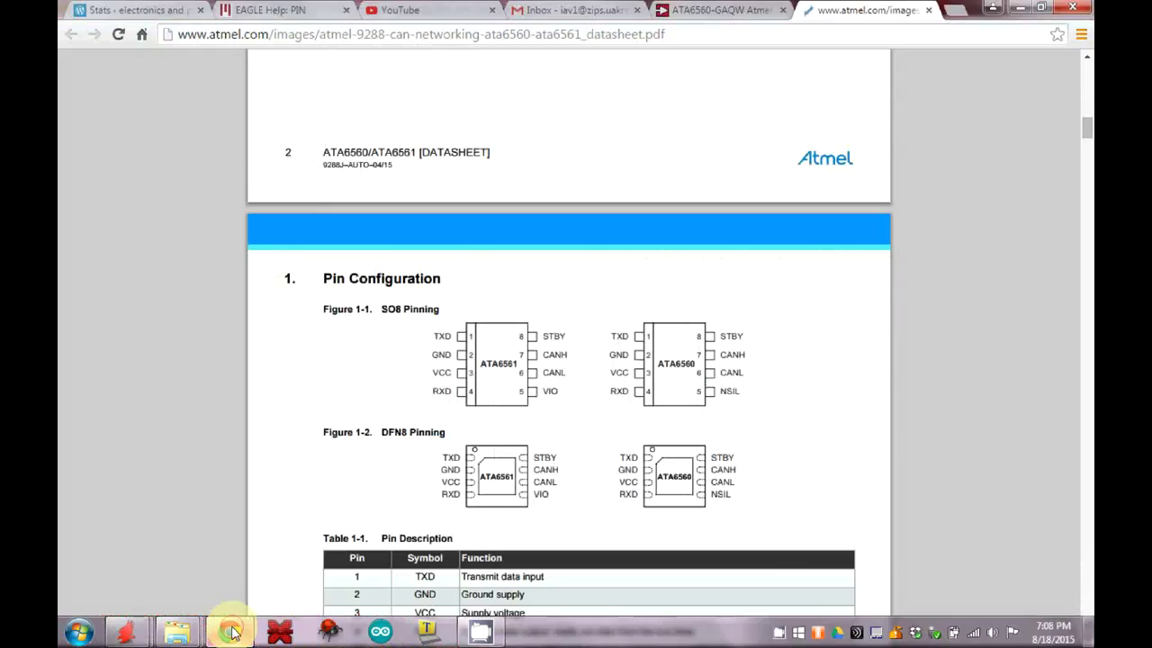
{"action": "left_click", "coordinate": [232, 631]}
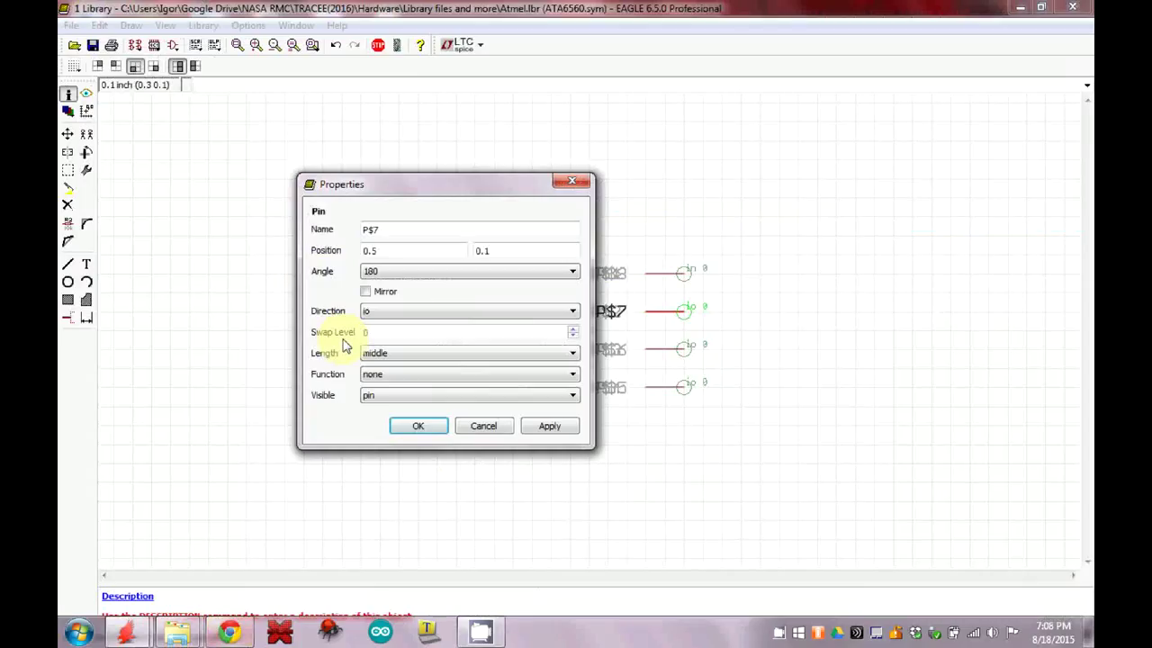
{"action": "left_click", "coordinate": [367, 229]}
{"action": "type", "text": "CANH"}
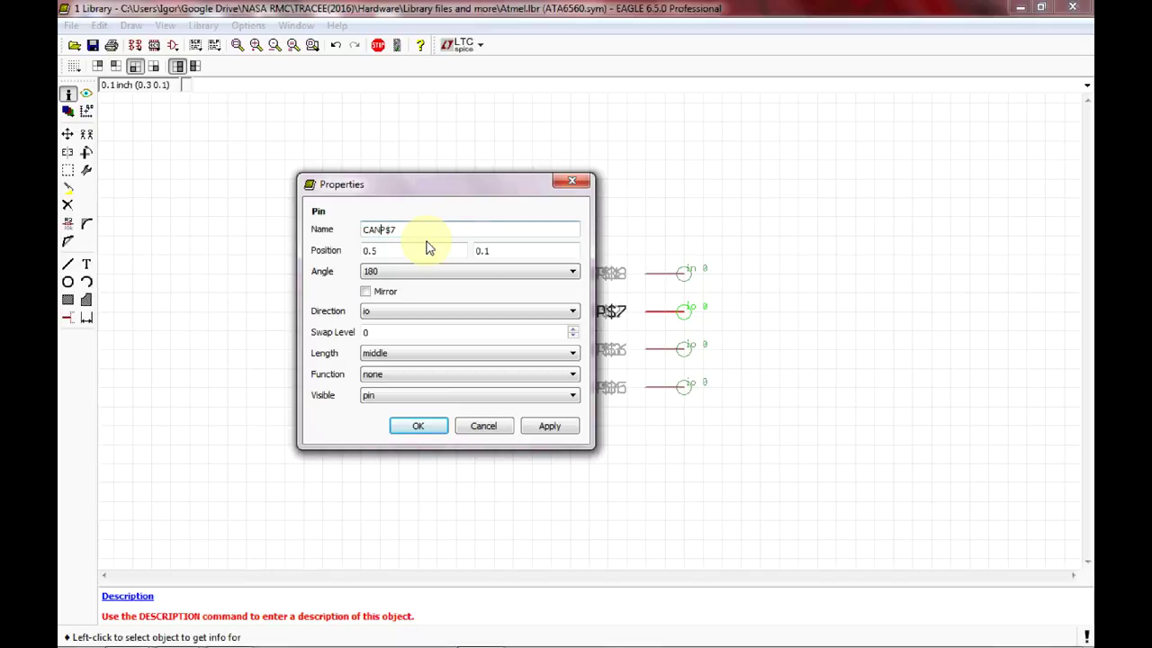
{"action": "type", "text": "@"}
{"action": "left_click", "coordinate": [440, 430]}
{"action": "left_click", "coordinate": [655, 354]}
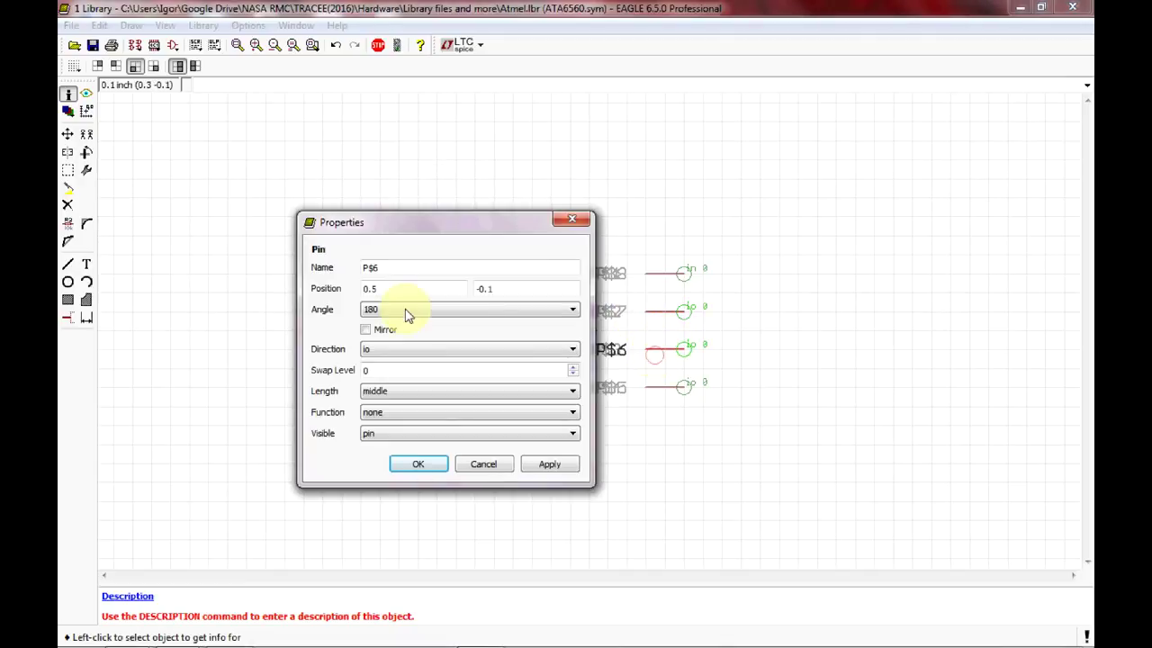
{"action": "left_click", "coordinate": [365, 267]}
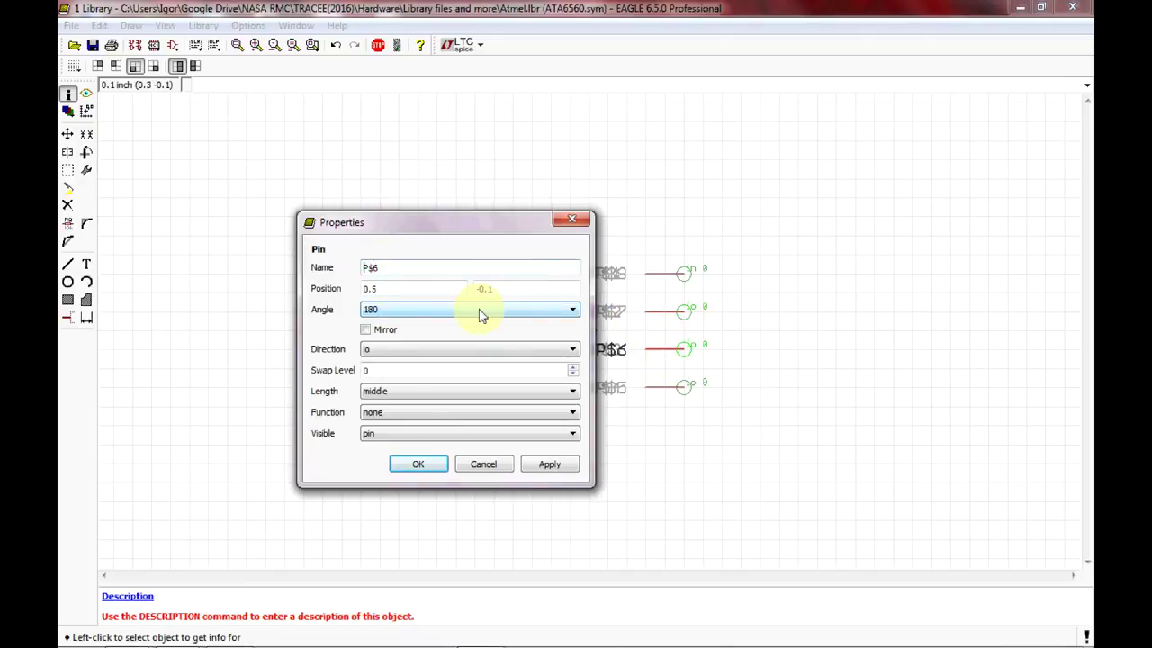
{"action": "type", "text": "CANL@"}
{"action": "left_click", "coordinate": [409, 463]}
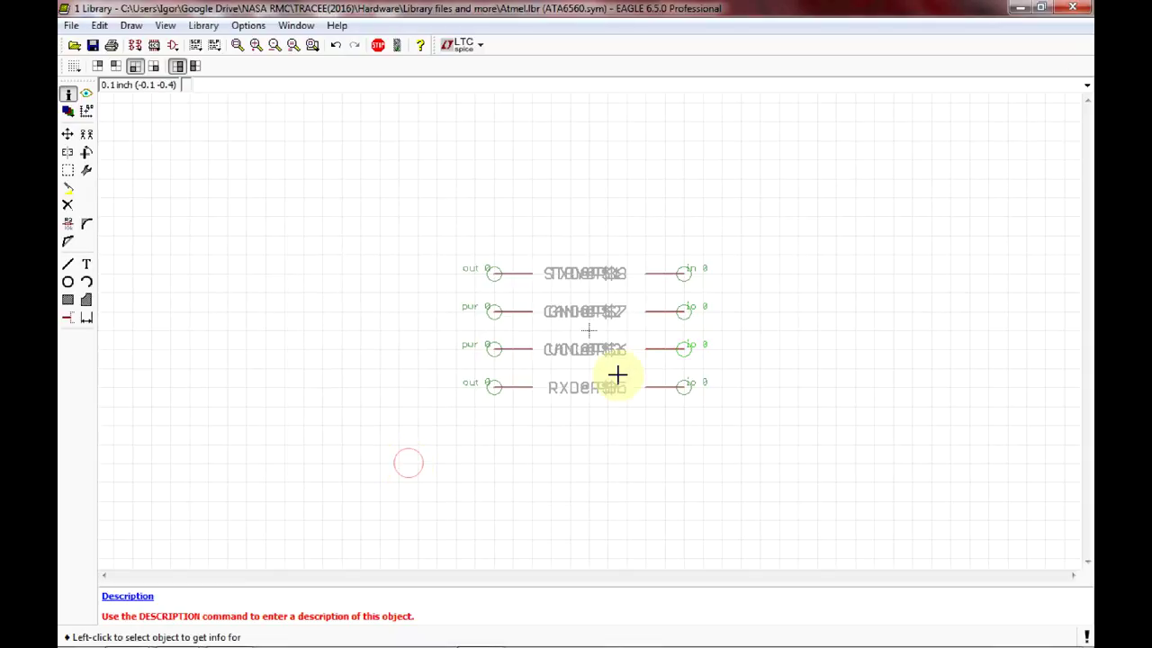
{"action": "left_click", "coordinate": [674, 312]}
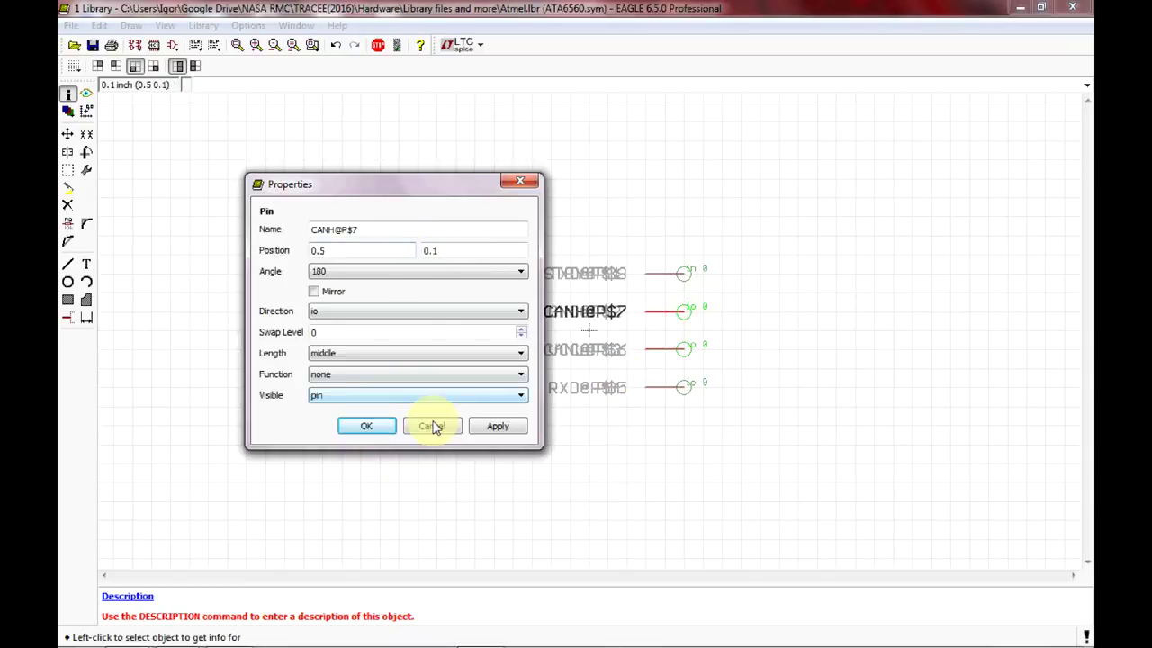
{"action": "left_click", "coordinate": [431, 426]}
{"action": "left_click", "coordinate": [656, 347]}
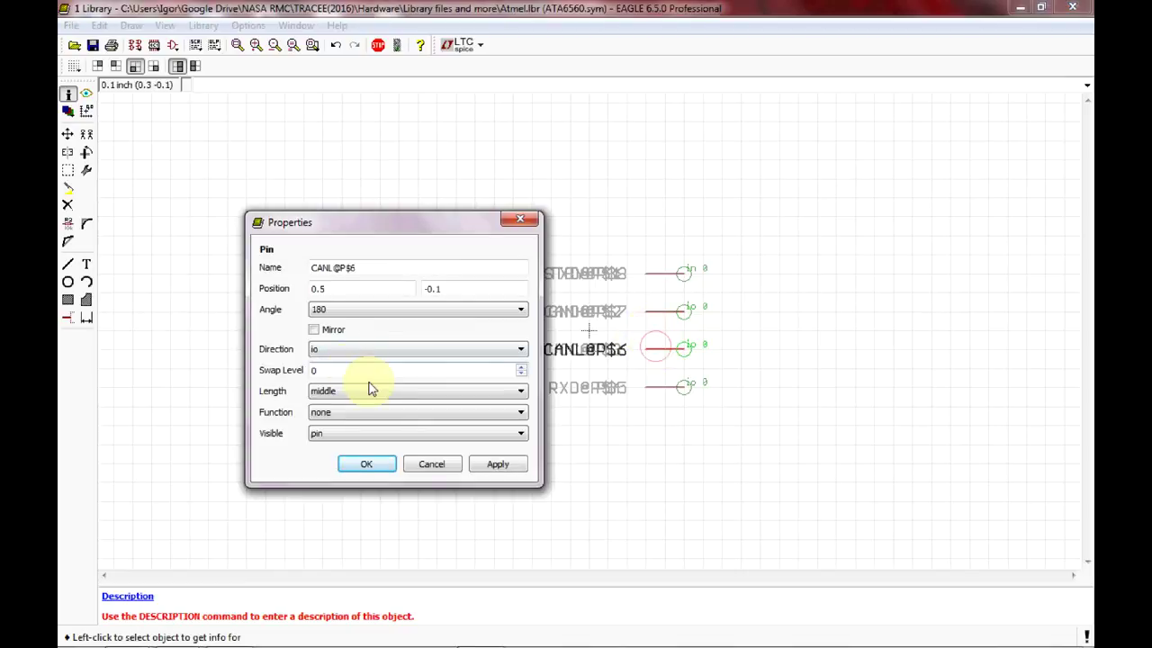
{"action": "left_click", "coordinate": [367, 463]}
Rename pin P$5 to NSIL@P$5 and set its visibility to show both pin and pad names.
{"action": "left_click", "coordinate": [656, 388]}
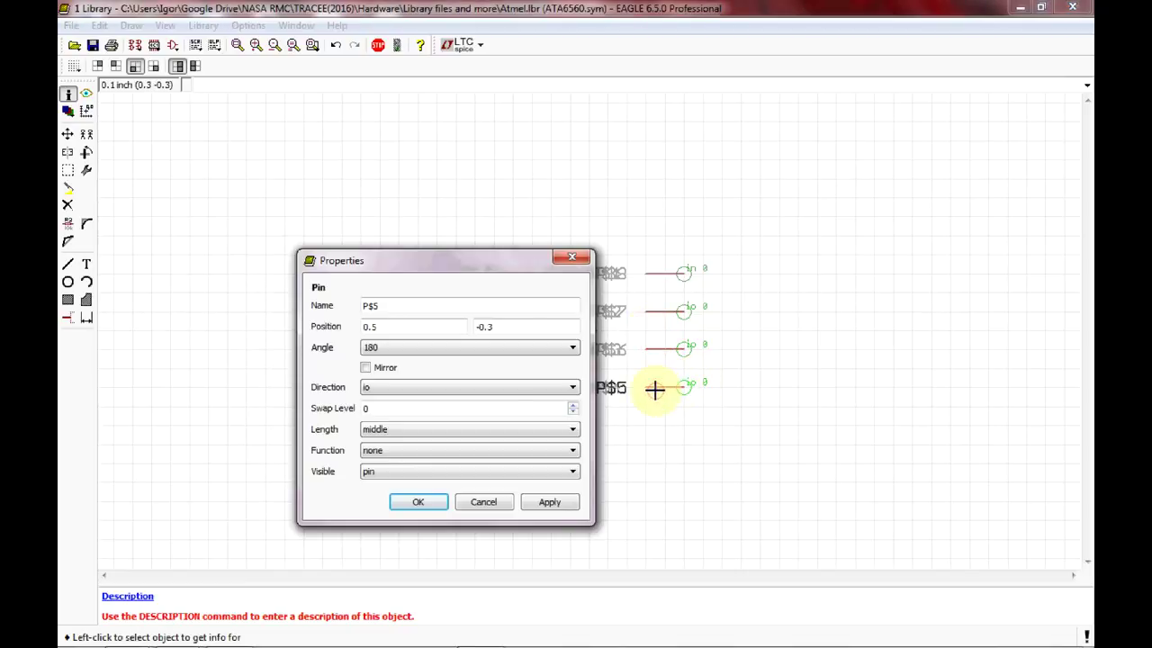
{"action": "left_click", "coordinate": [227, 632]}
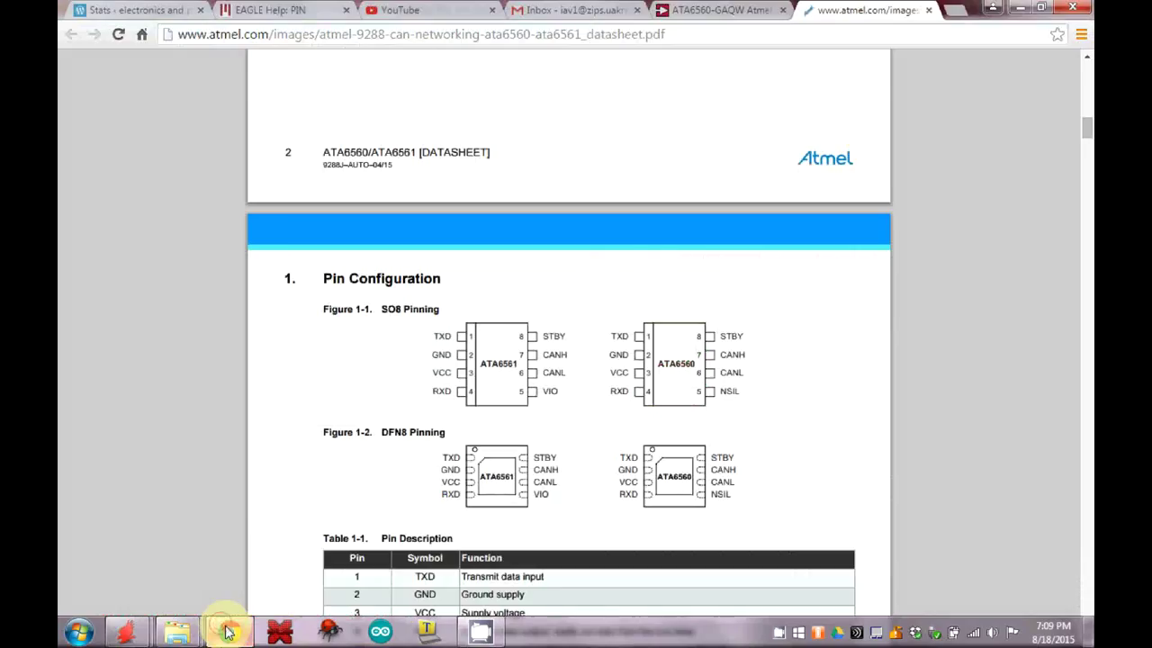
{"action": "left_click", "coordinate": [228, 633]}
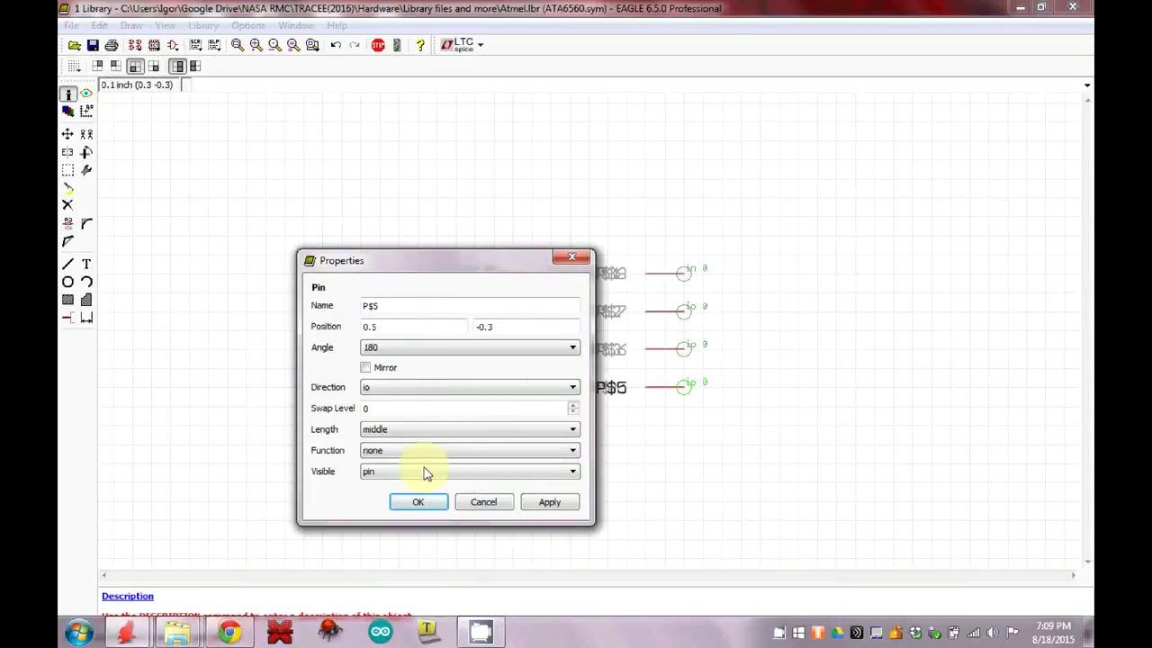
{"action": "left_click", "coordinate": [366, 305]}
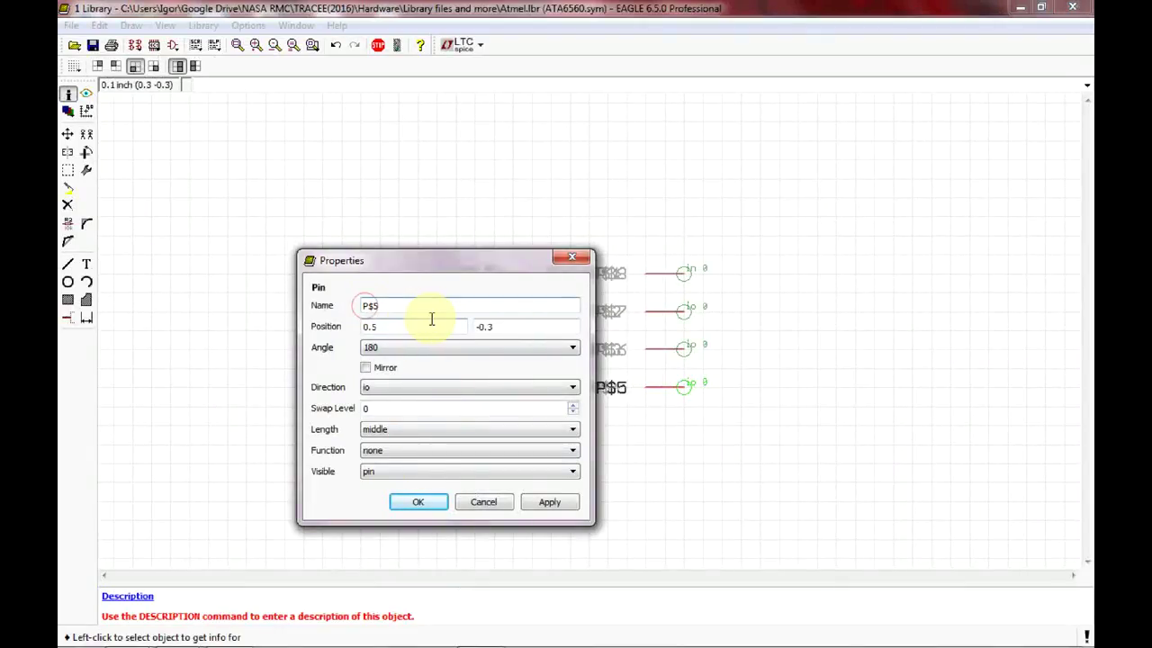
{"action": "type", "text": "NSIL@"}
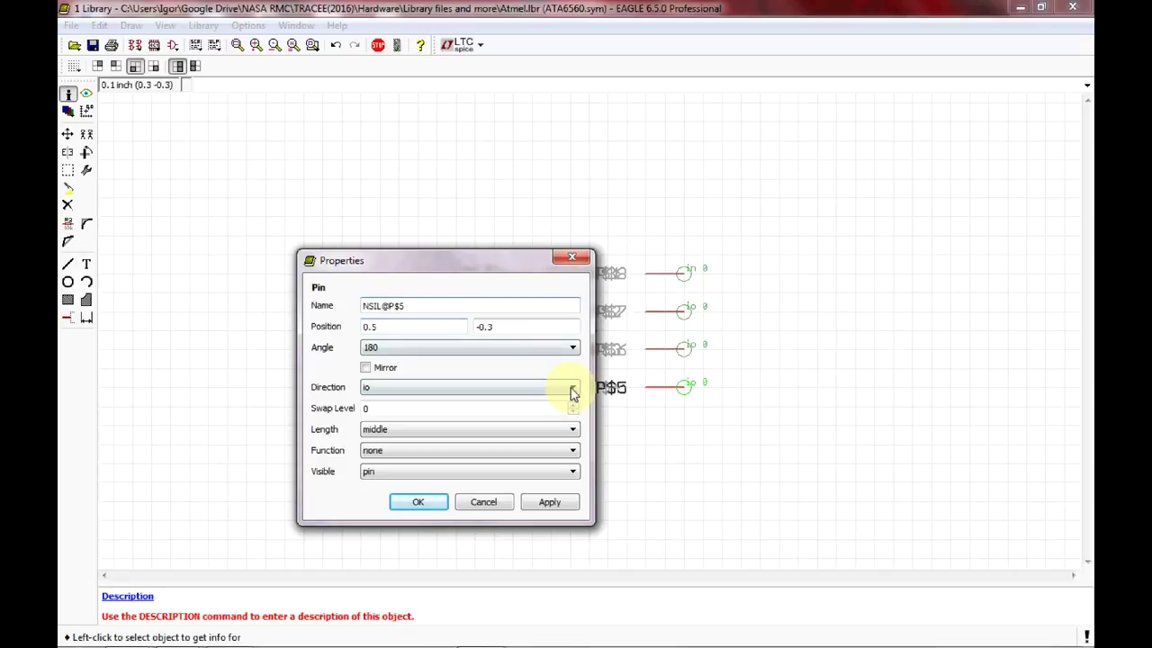
{"action": "left_click", "coordinate": [567, 471]}
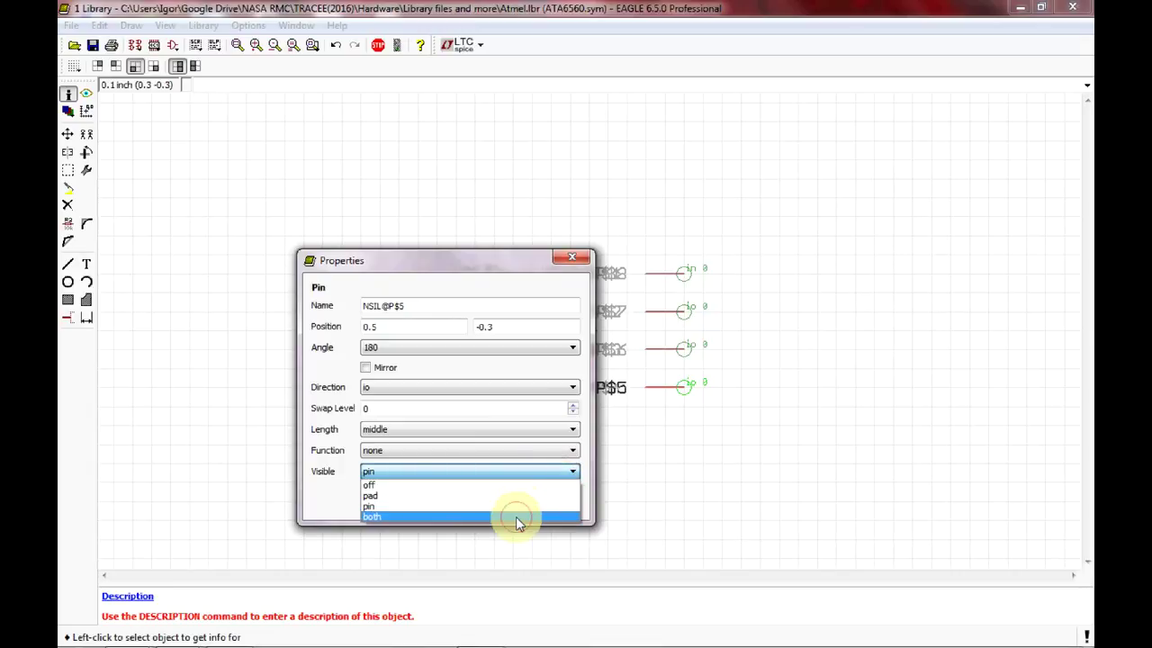
{"action": "left_click", "coordinate": [515, 516]}
{"action": "left_click", "coordinate": [419, 504]}
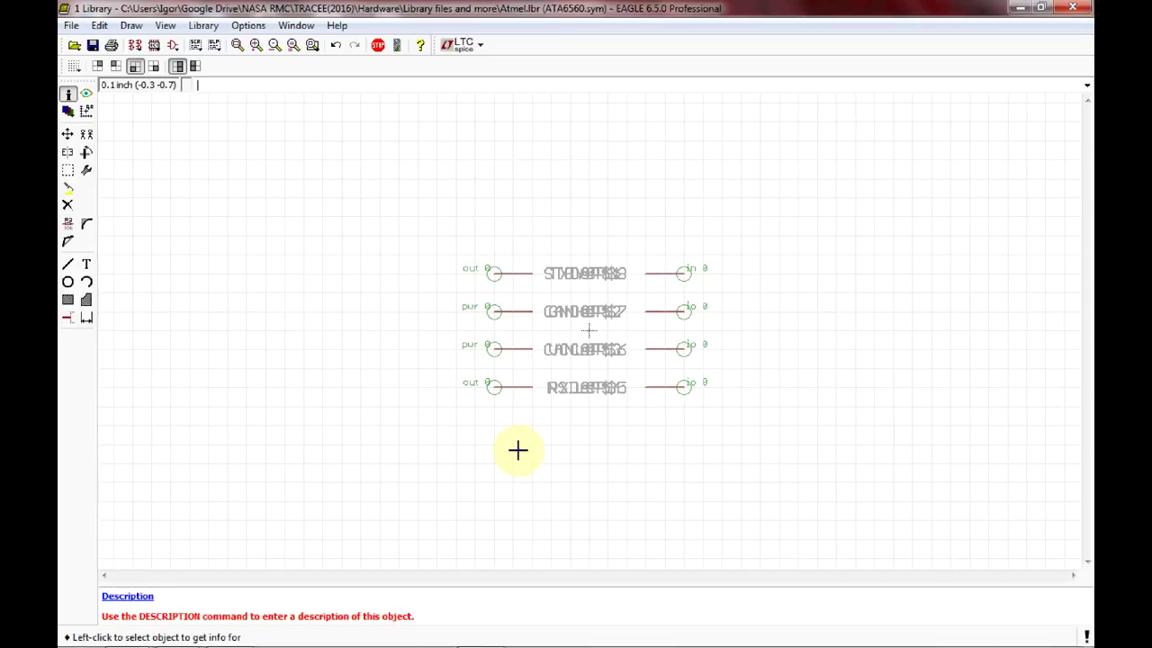
Move TXD and STBY into the top row, and GND and CANH into row 2.
{"action": "left_click", "coordinate": [68, 133]}
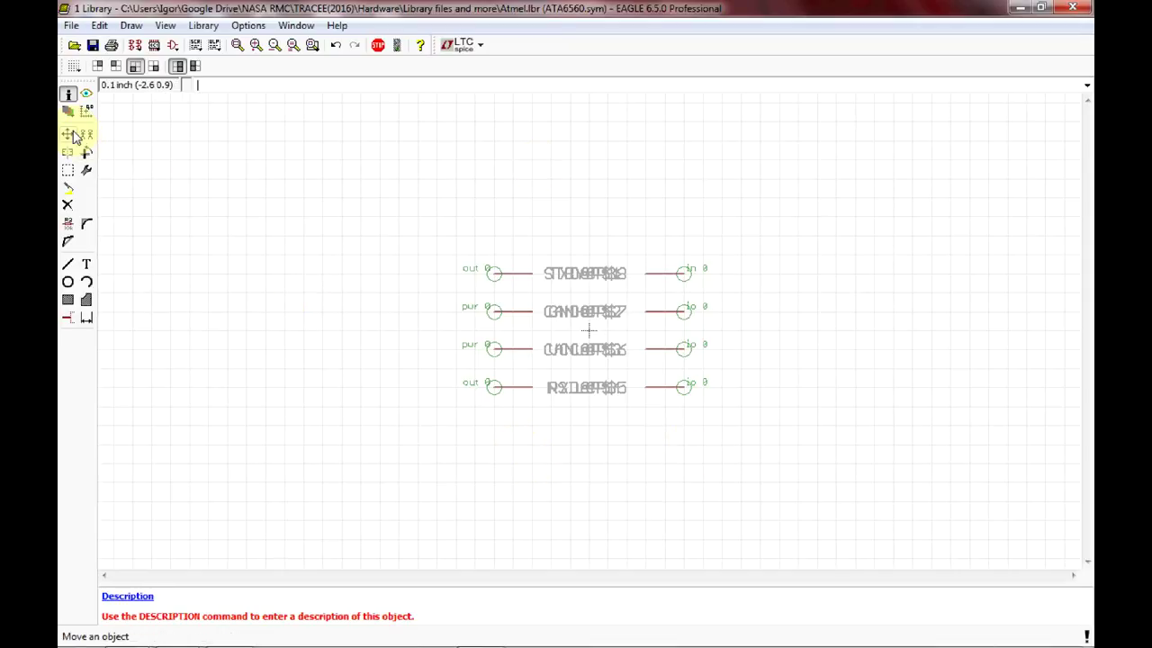
{"action": "left_click", "coordinate": [494, 272]}
{"action": "left_click", "coordinate": [476, 272]}
{"action": "left_click", "coordinate": [666, 274]}
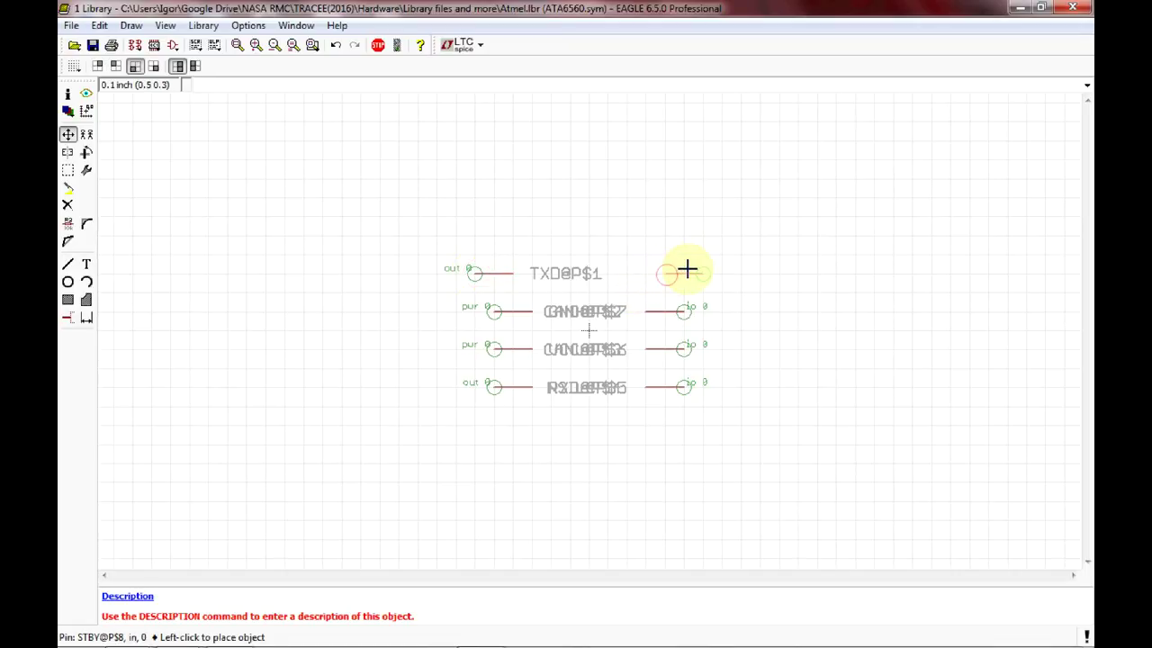
{"action": "left_click", "coordinate": [687, 269]}
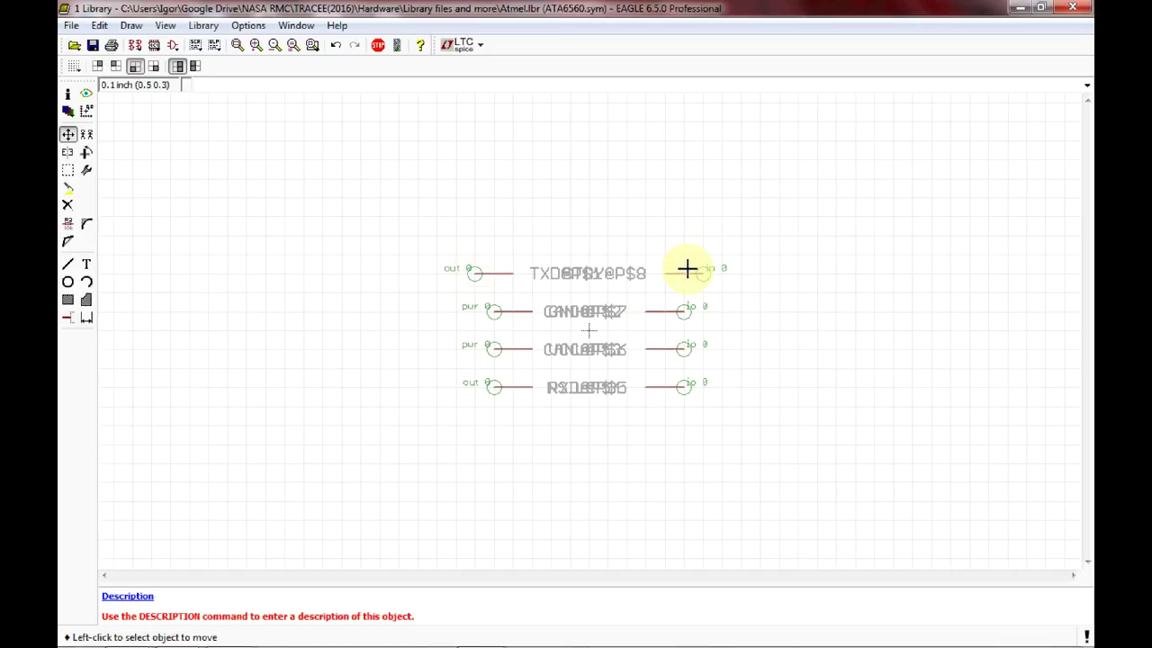
{"action": "left_click", "coordinate": [519, 311]}
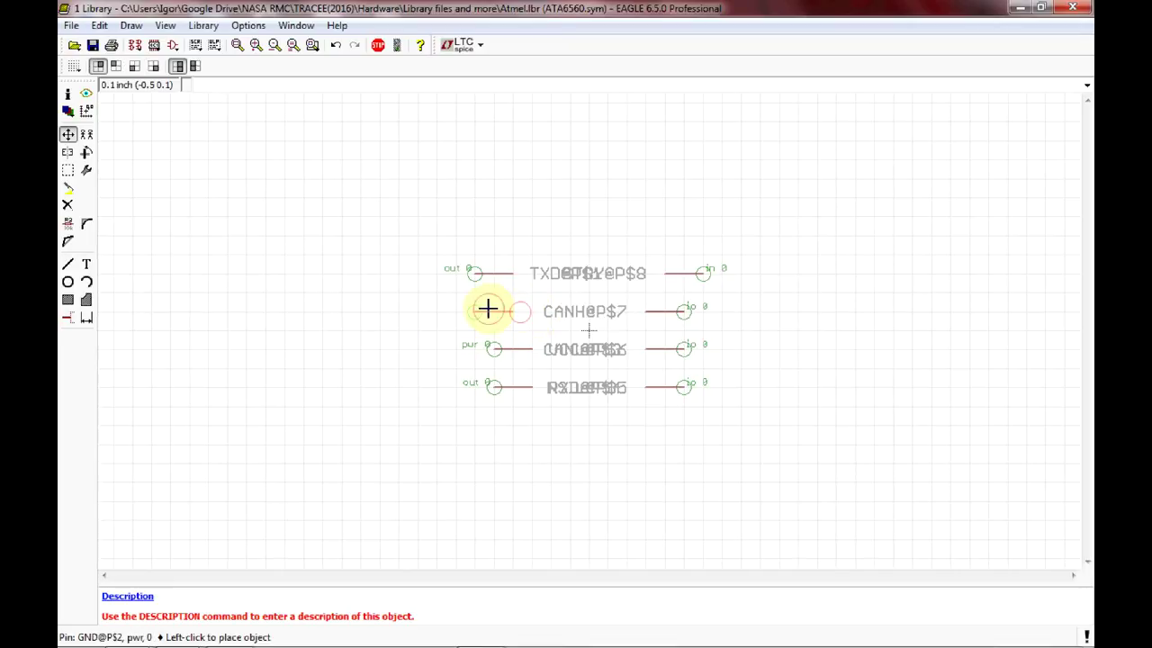
{"action": "left_click", "coordinate": [475, 311]}
{"action": "left_click", "coordinate": [662, 310]}
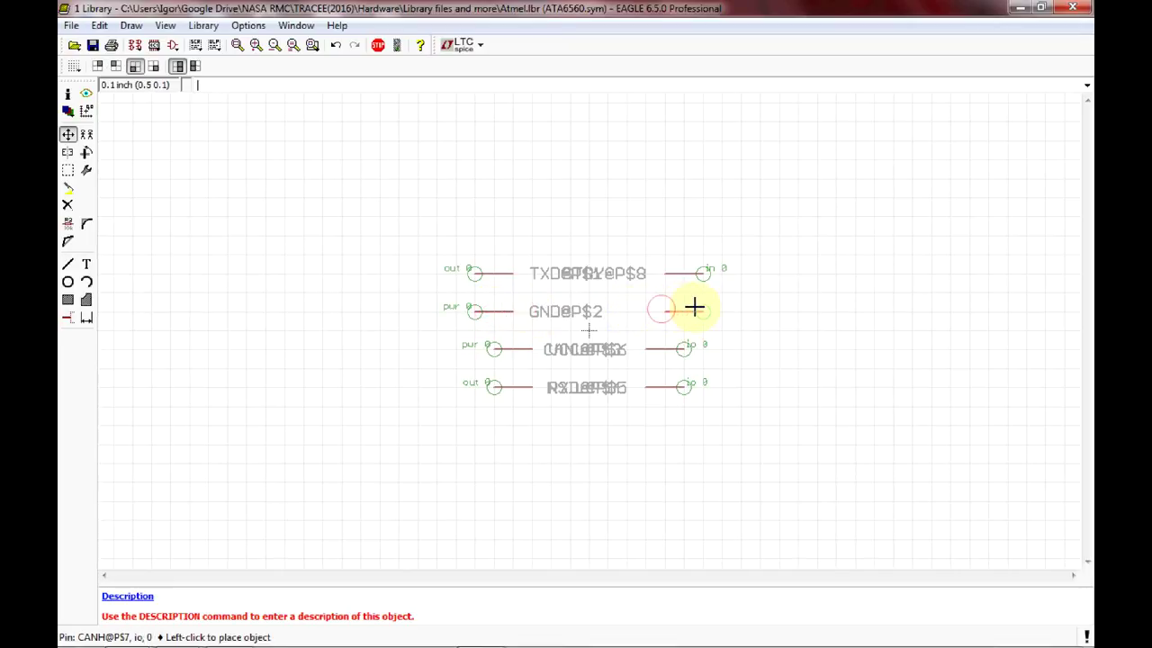
{"action": "left_click", "coordinate": [689, 308]}
Move VCC and RXD into the left column's rows 3–4, and NSIL and CANL into the right column's.
{"action": "left_click", "coordinate": [515, 347]}
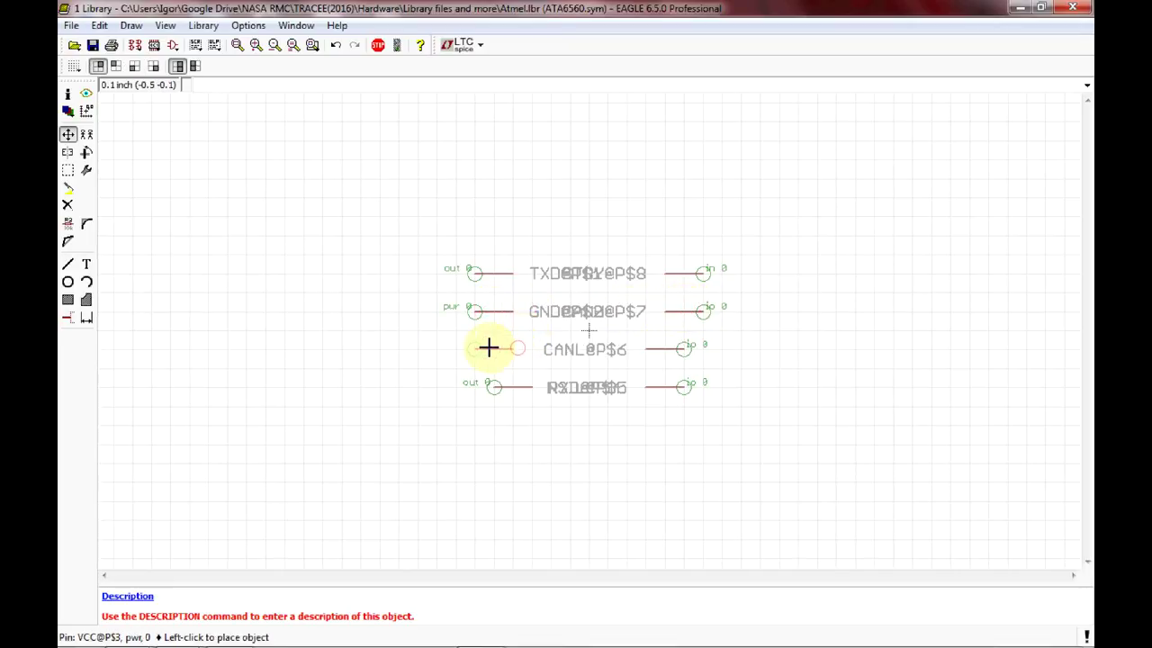
{"action": "left_click", "coordinate": [488, 347]}
{"action": "left_click", "coordinate": [516, 385]}
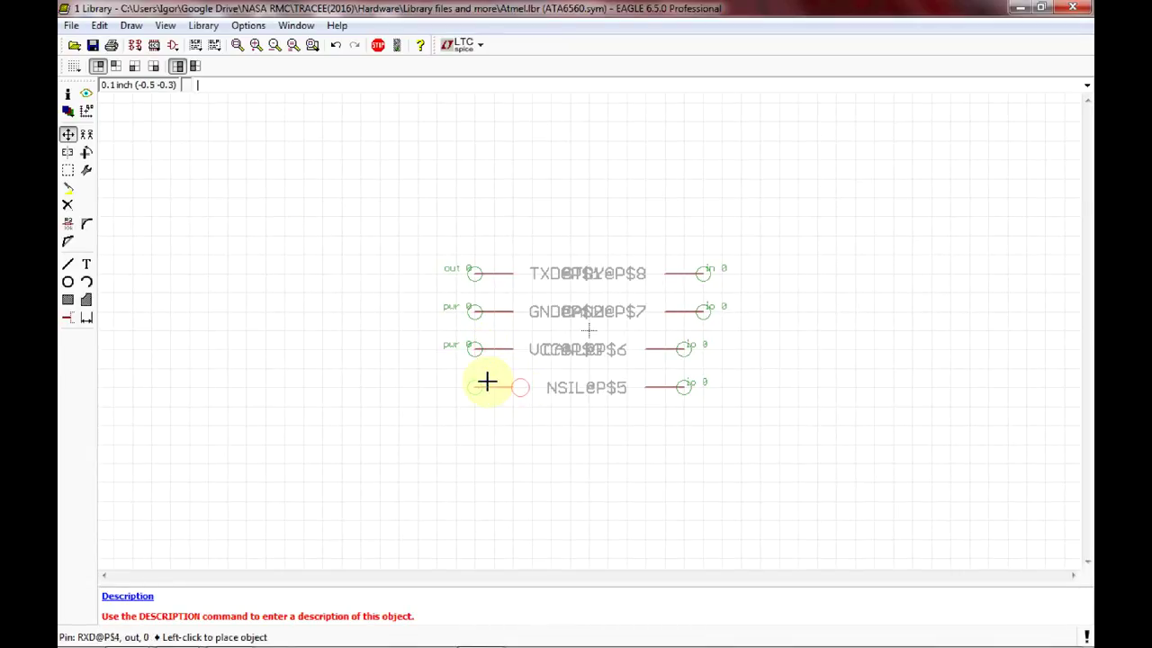
{"action": "left_click", "coordinate": [487, 386]}
{"action": "left_click", "coordinate": [662, 384]}
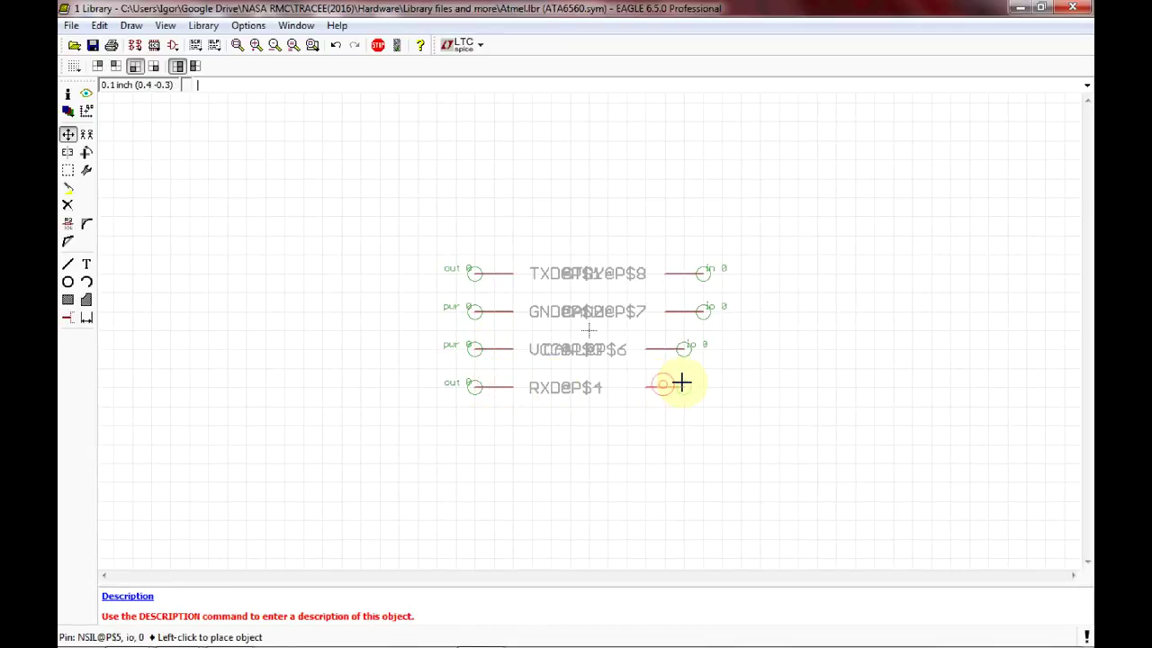
{"action": "left_click", "coordinate": [701, 385]}
{"action": "left_click", "coordinate": [671, 342]}
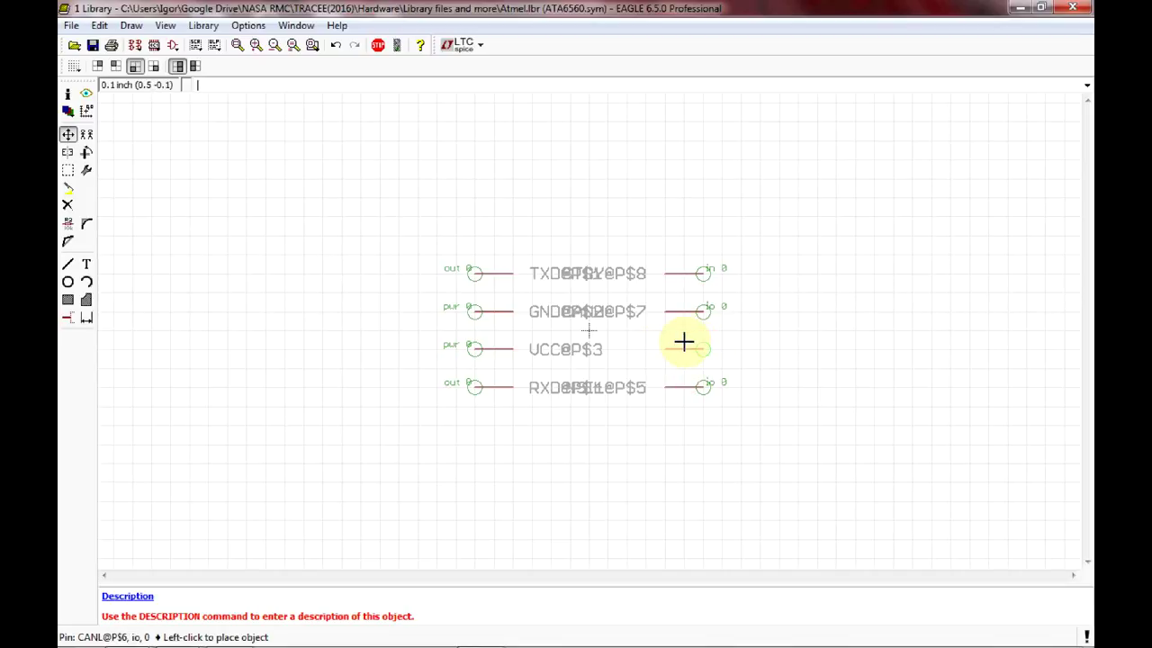
{"action": "left_click", "coordinate": [684, 342]}
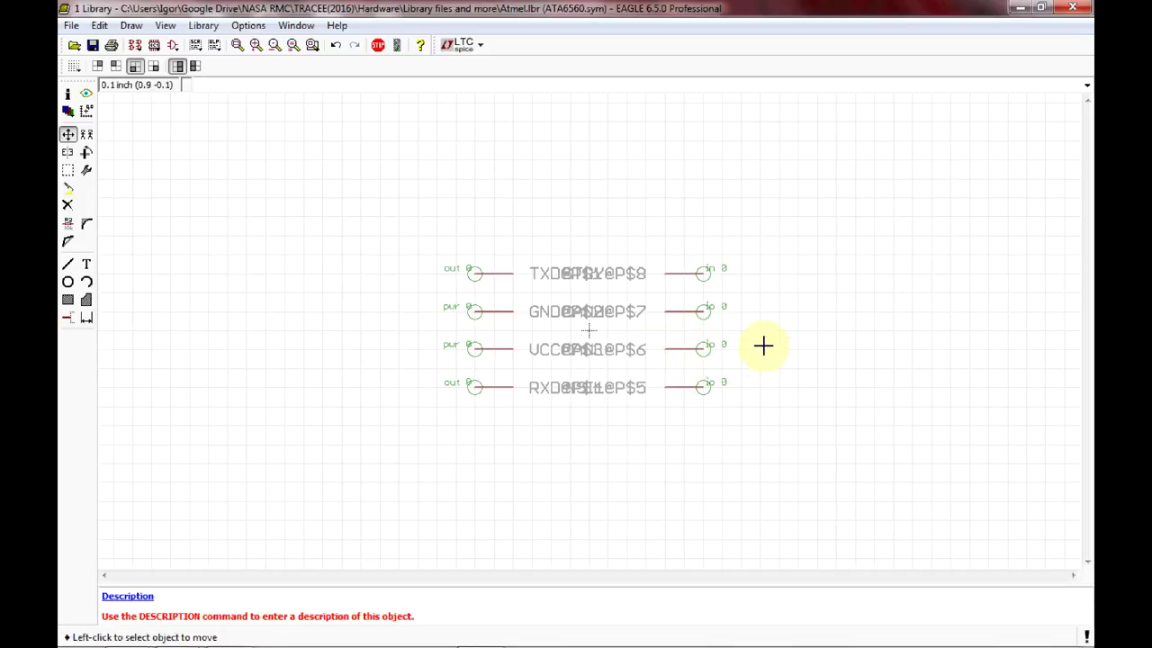
Draw a rectangular body outline with wires between the left and right pin columns.
{"action": "left_click", "coordinate": [66, 267]}
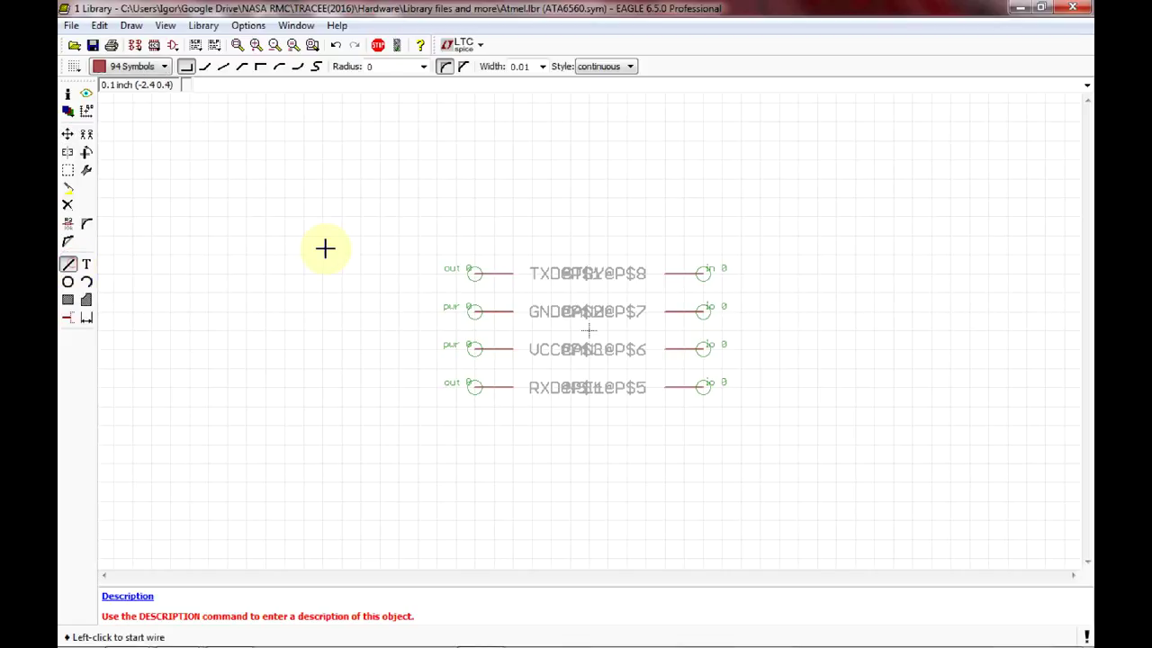
{"action": "left_click", "coordinate": [513, 255]}
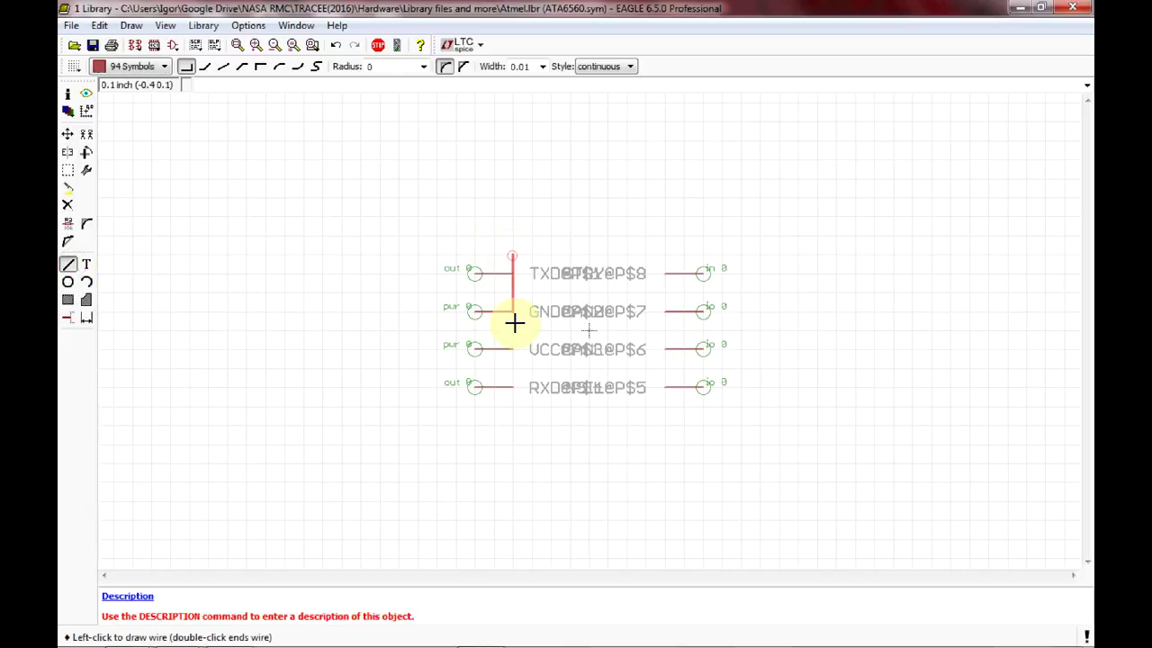
{"action": "left_click", "coordinate": [665, 404]}
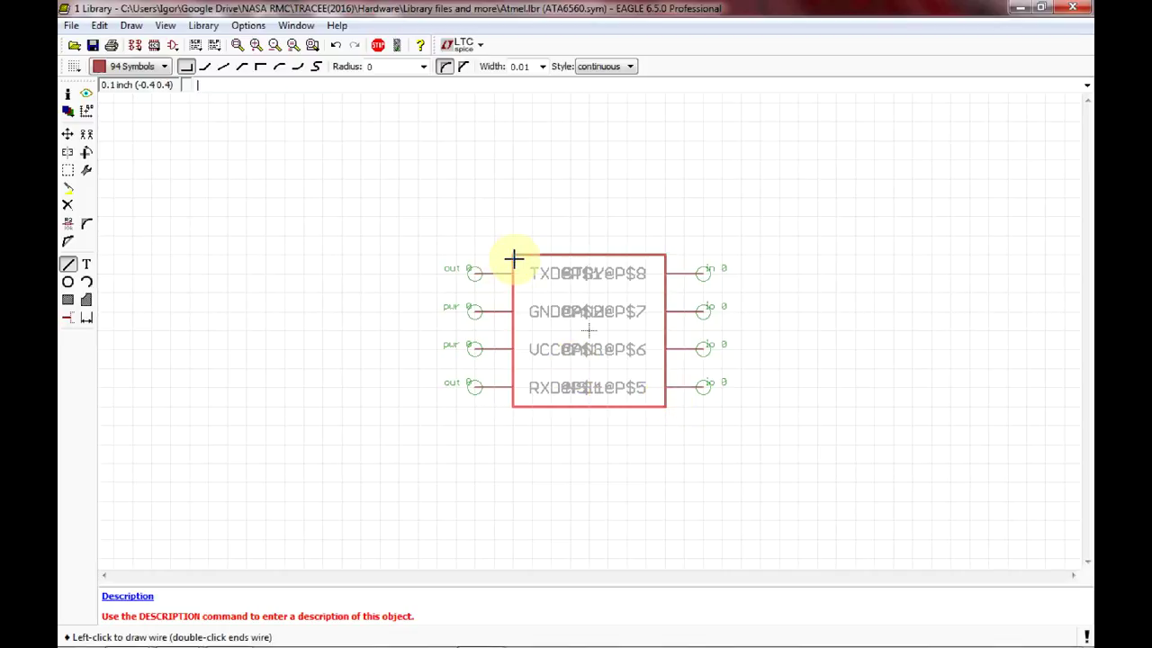
{"action": "left_click", "coordinate": [378, 44]}
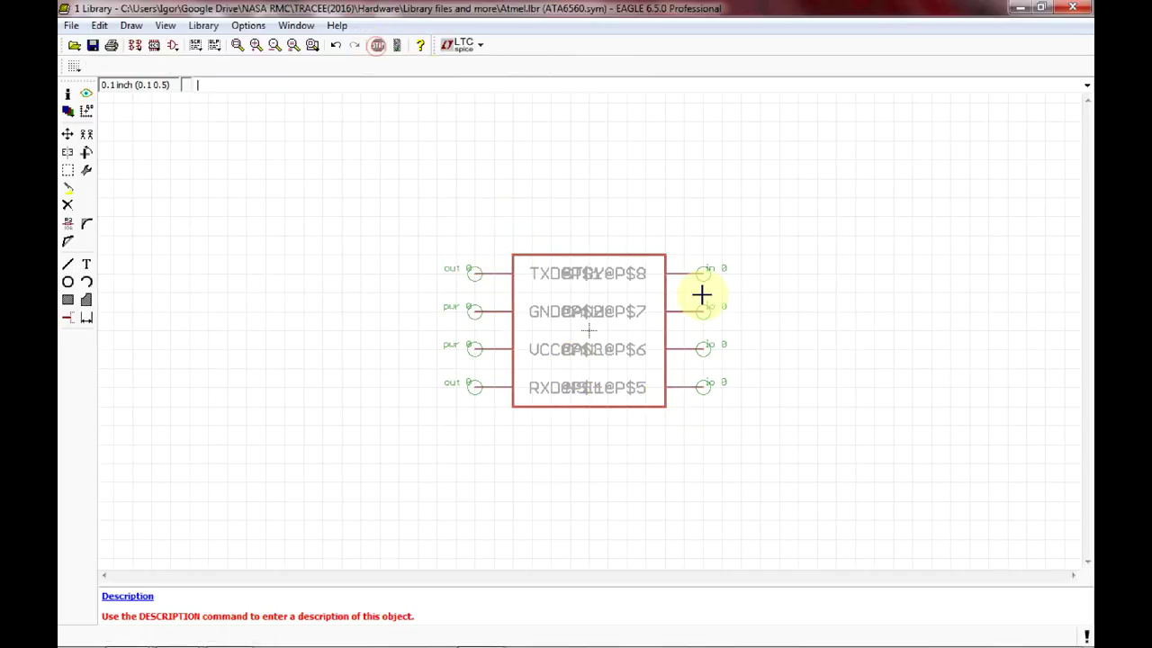
Place a >NAME text label on layer 95 Names above the symbol outline.
{"action": "left_click", "coordinate": [87, 263]}
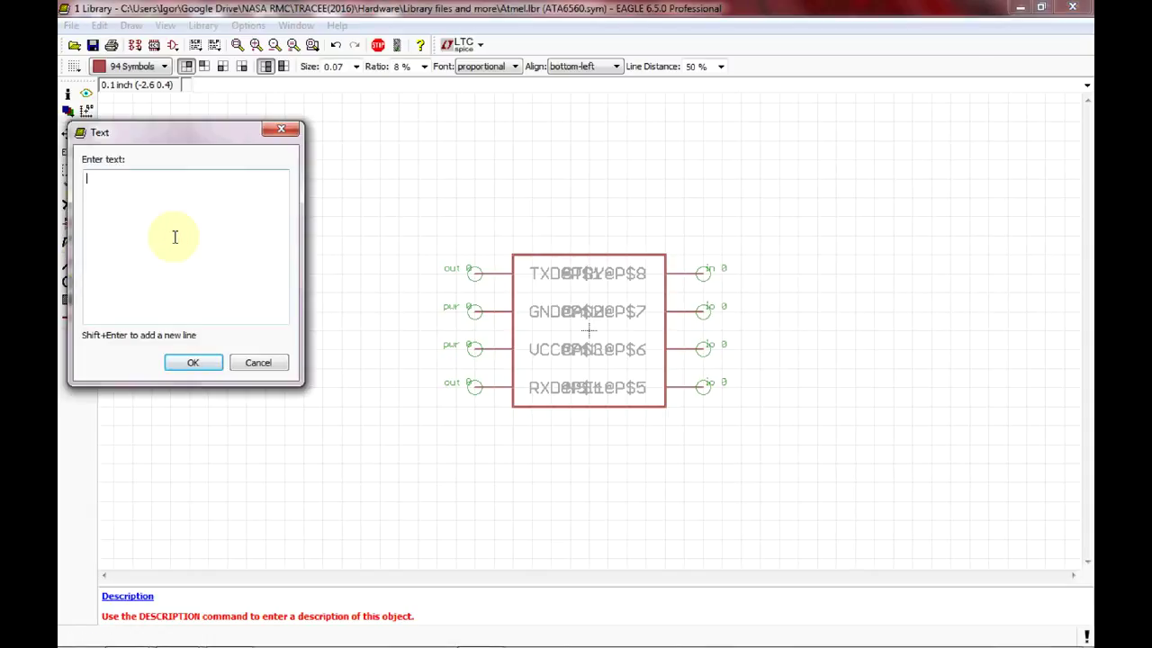
{"action": "type", "text": ">NAME"}
{"action": "left_click", "coordinate": [207, 363]}
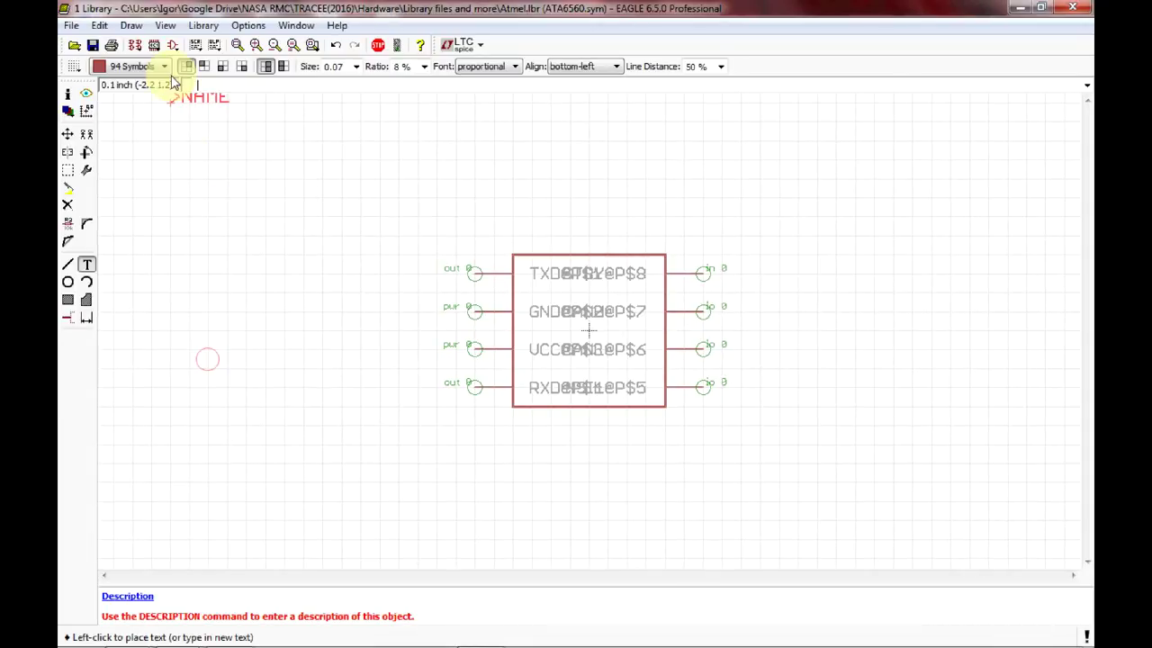
{"action": "left_click", "coordinate": [164, 69]}
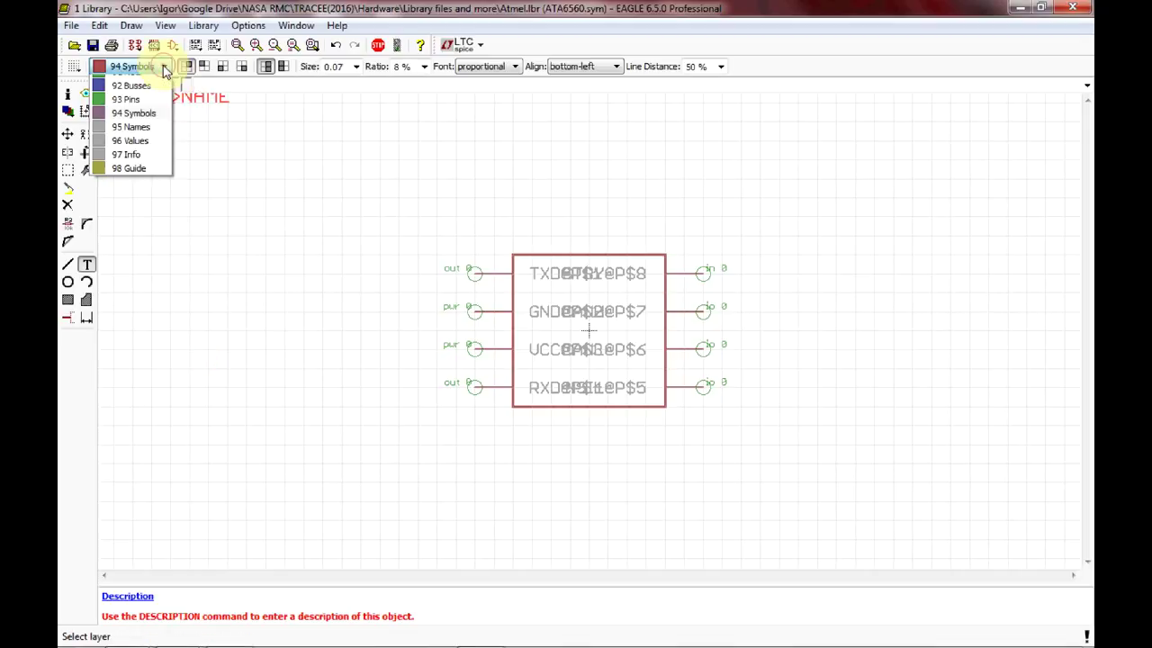
{"action": "left_click", "coordinate": [134, 127]}
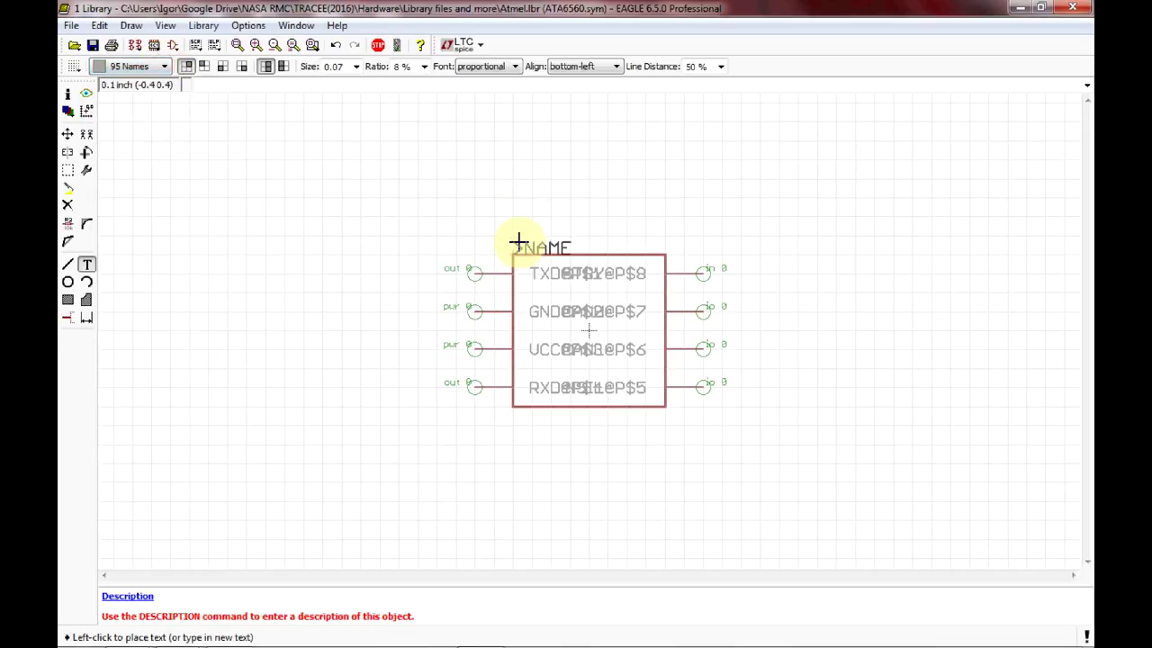
{"action": "left_click", "coordinate": [519, 240]}
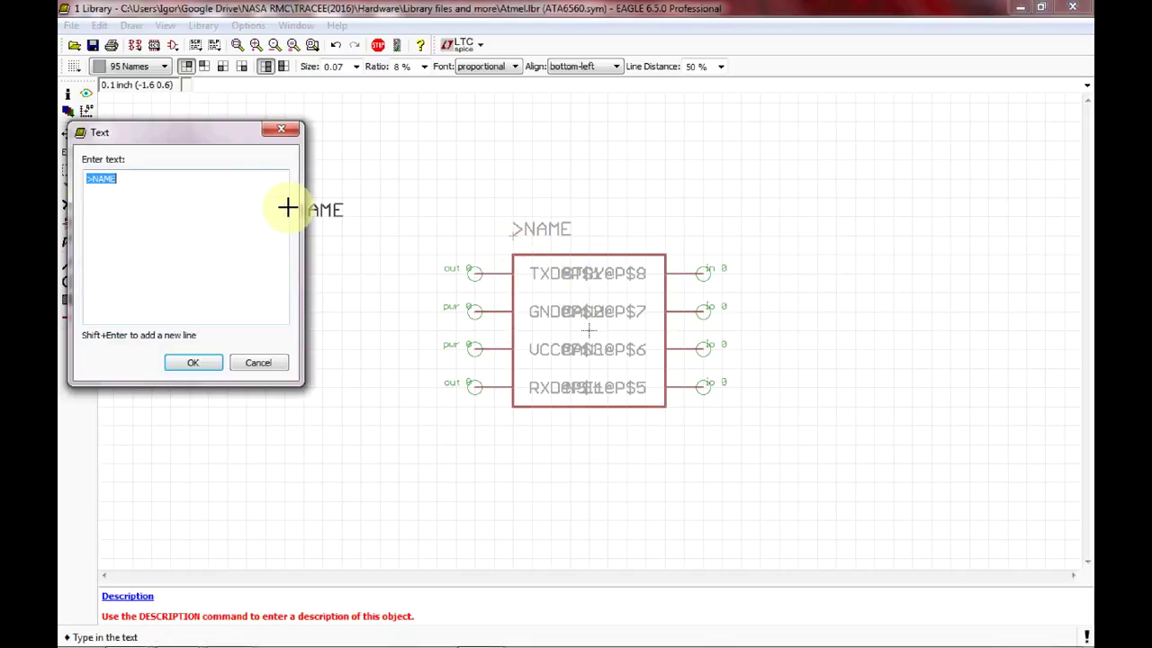
Place a >VALUE label on layer 96 Values below the symbol box and save Atmel.lbr.
{"action": "left_click", "coordinate": [146, 177]}
{"action": "key", "text": "BackSpace"}
{"action": "key", "text": "BackSpace"}
{"action": "key", "text": "BackSpace"}
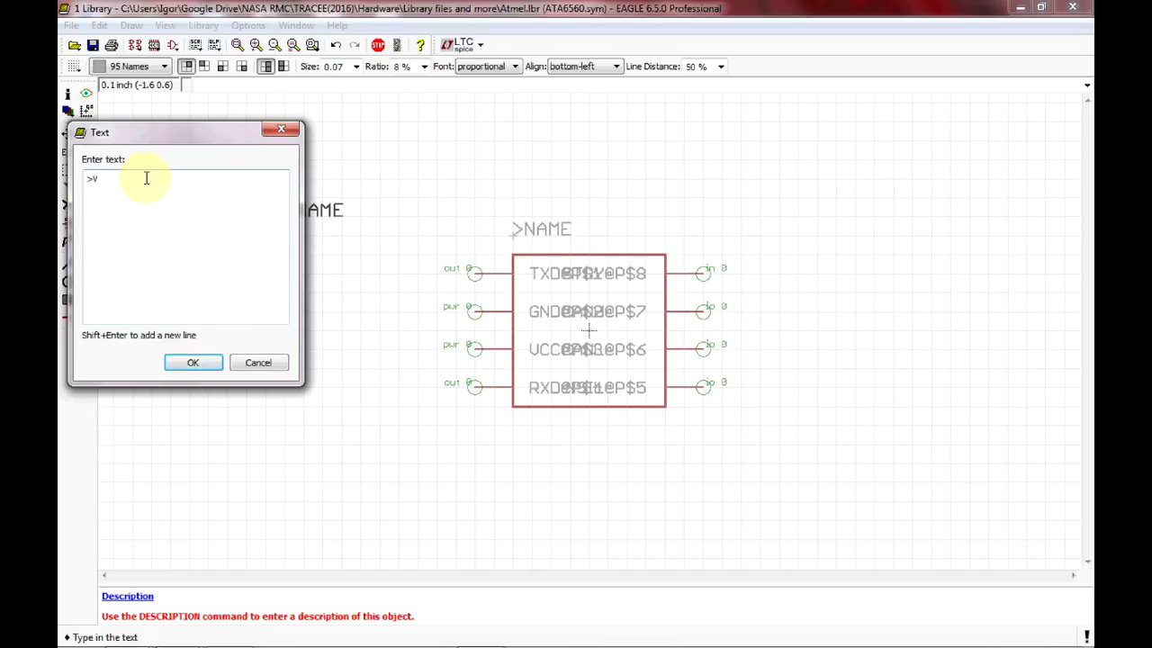
{"action": "left_click", "coordinate": [192, 362]}
{"action": "left_click", "coordinate": [162, 67]}
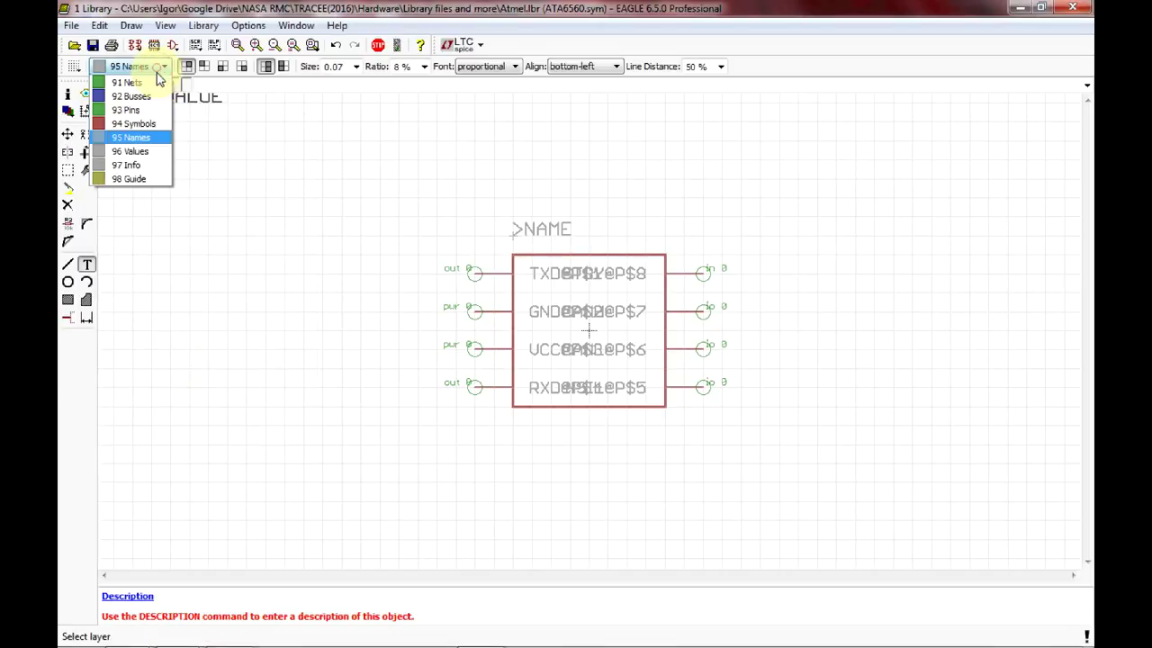
{"action": "left_click", "coordinate": [137, 155]}
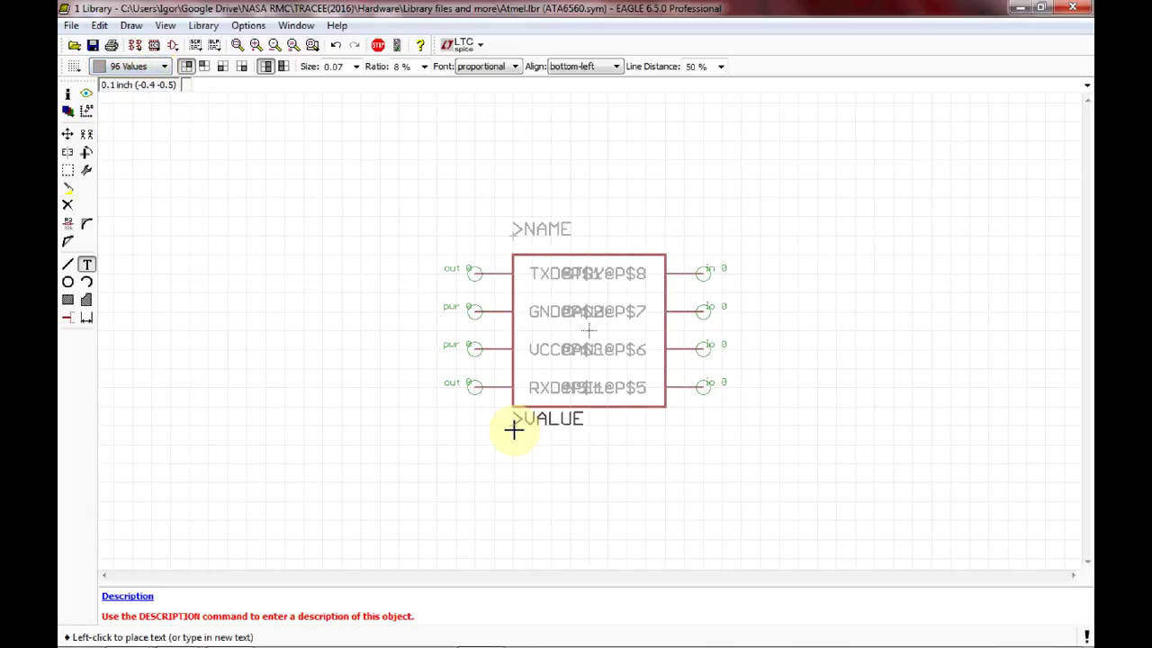
{"action": "left_click", "coordinate": [513, 430]}
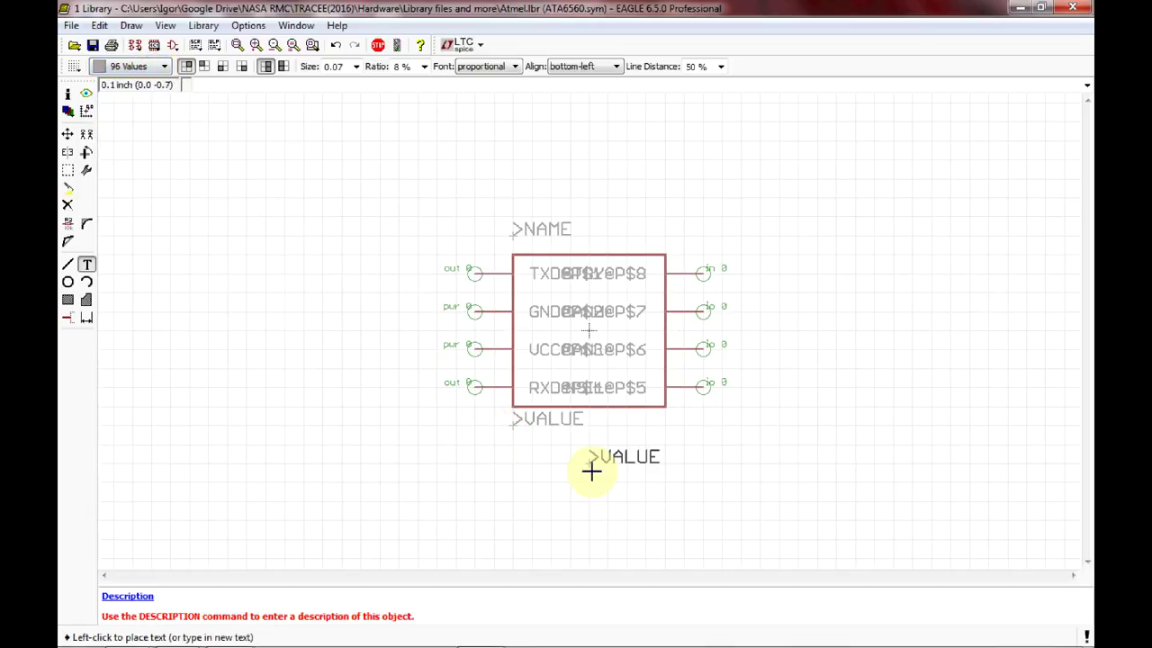
{"action": "left_click", "coordinate": [377, 47]}
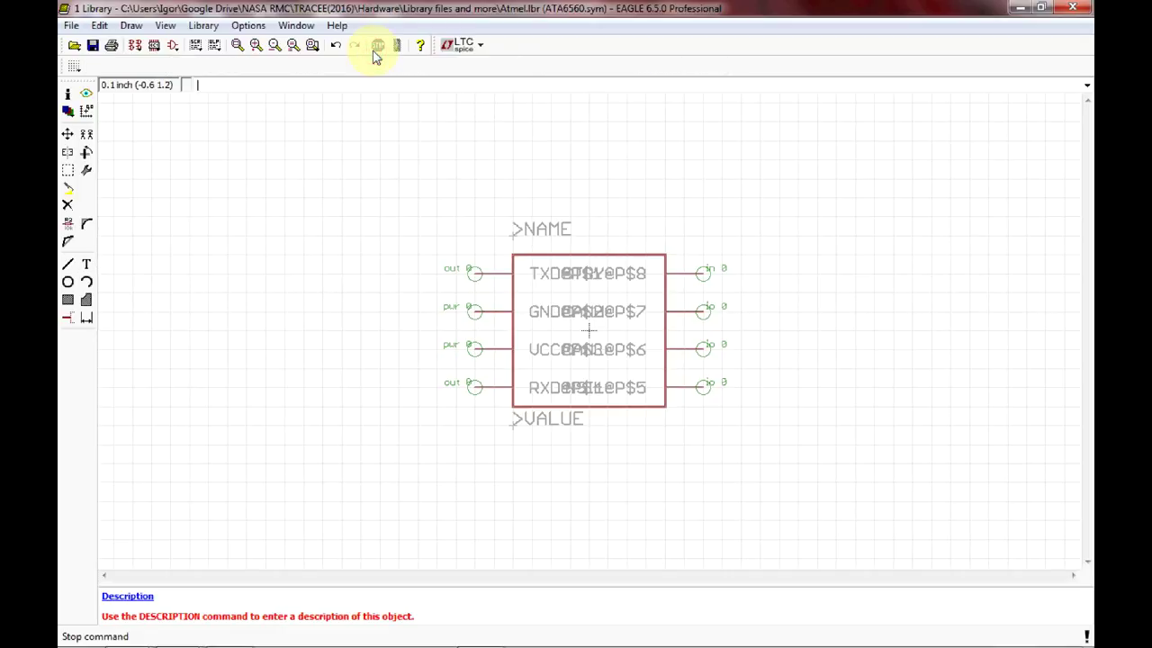
{"action": "left_click", "coordinate": [92, 45]}
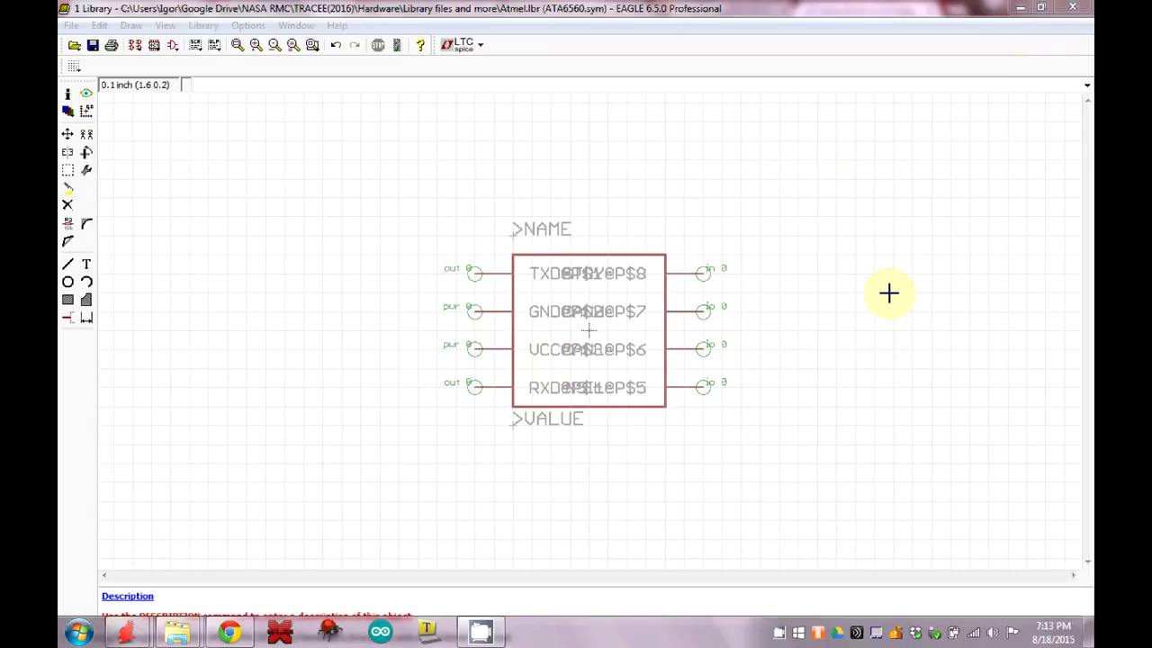
Close the Atmel library editor and open ref-packages.lbr from the Control Panel's Libraries list.
{"action": "left_click", "coordinate": [1074, 7]}
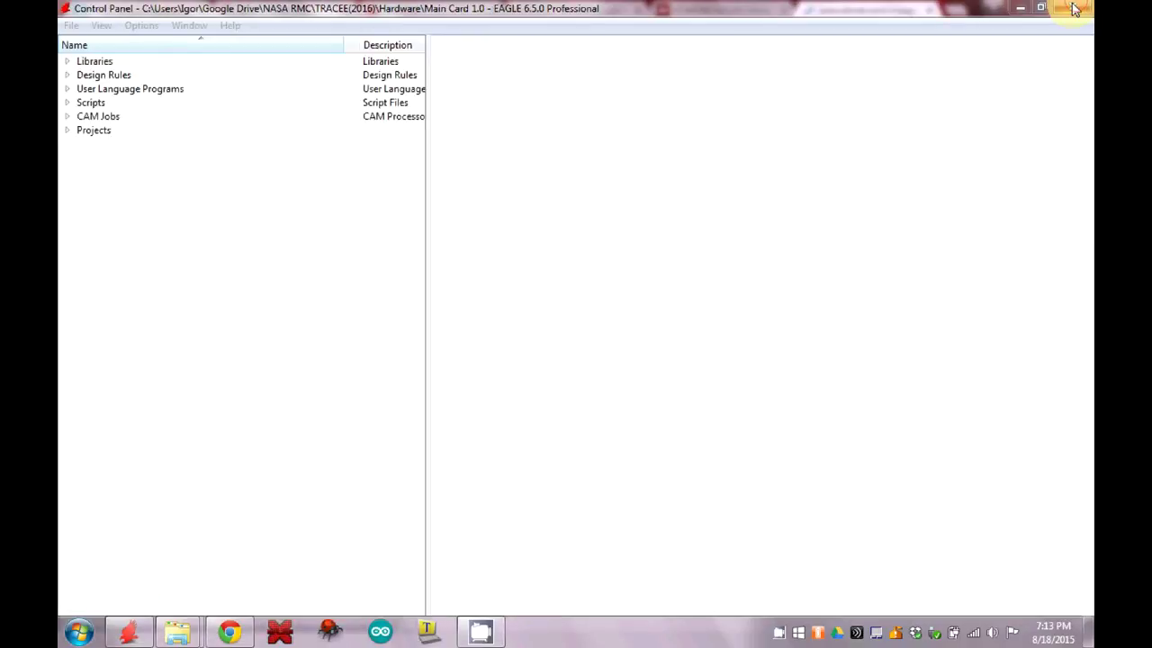
{"action": "left_click", "coordinate": [65, 61]}
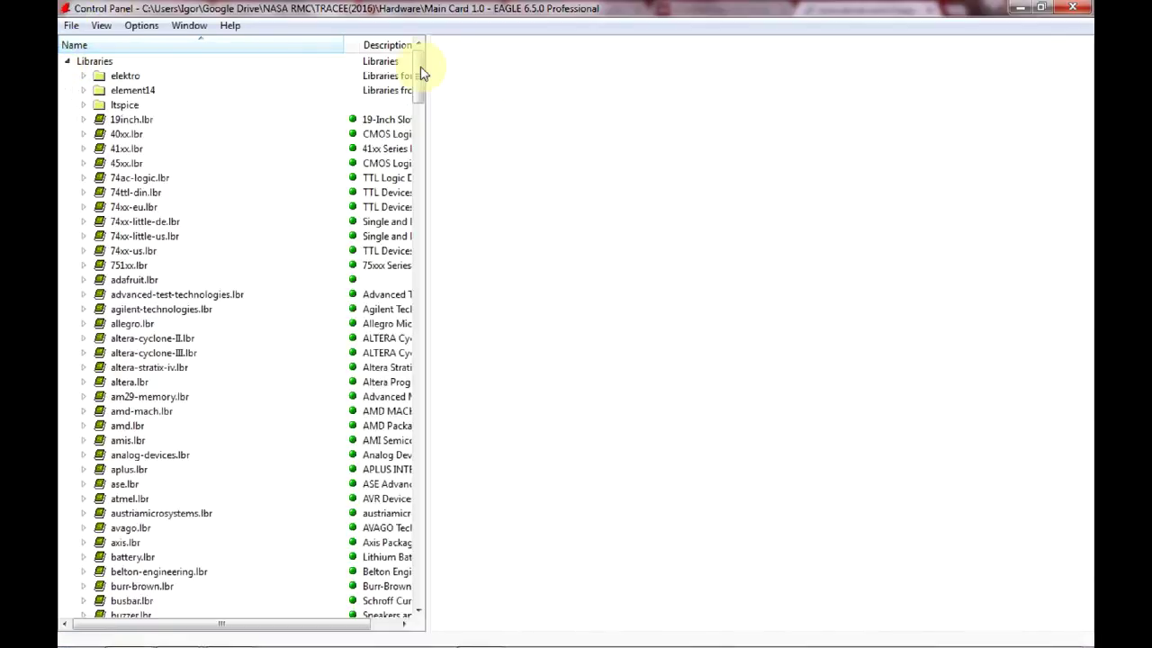
{"action": "scroll", "coordinate": [423, 163], "scroll_direction": "down", "scroll_amount": 1}
{"action": "left_click_drag", "start_coordinate": [423, 162], "coordinate": [432, 447]}
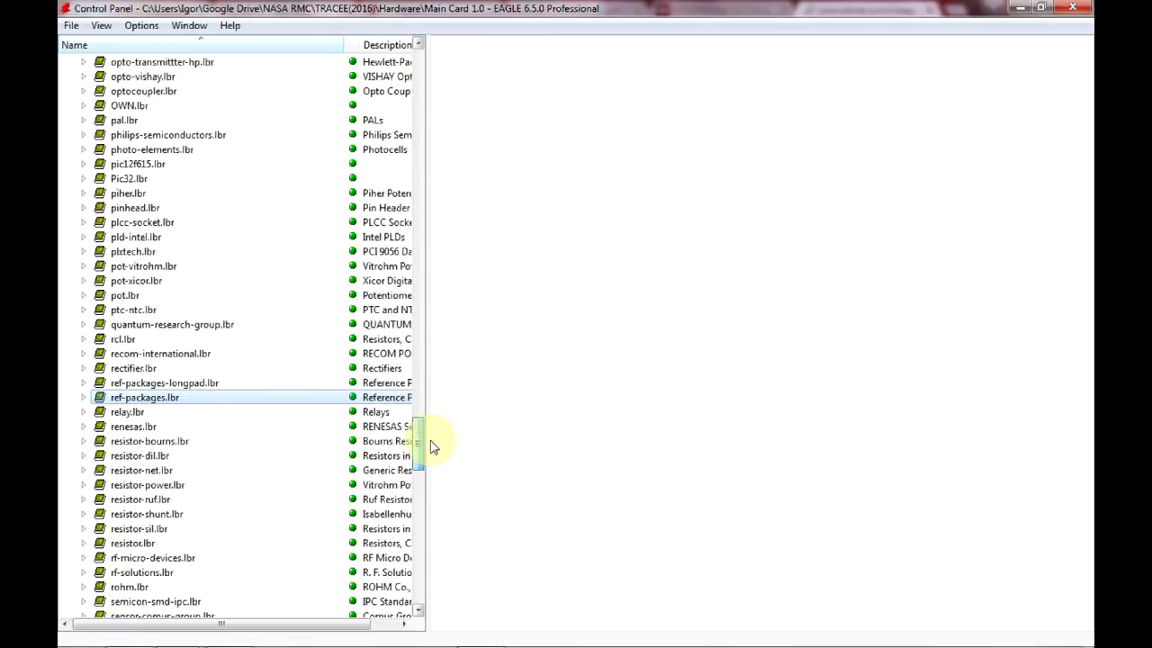
{"action": "left_click", "coordinate": [193, 397]}
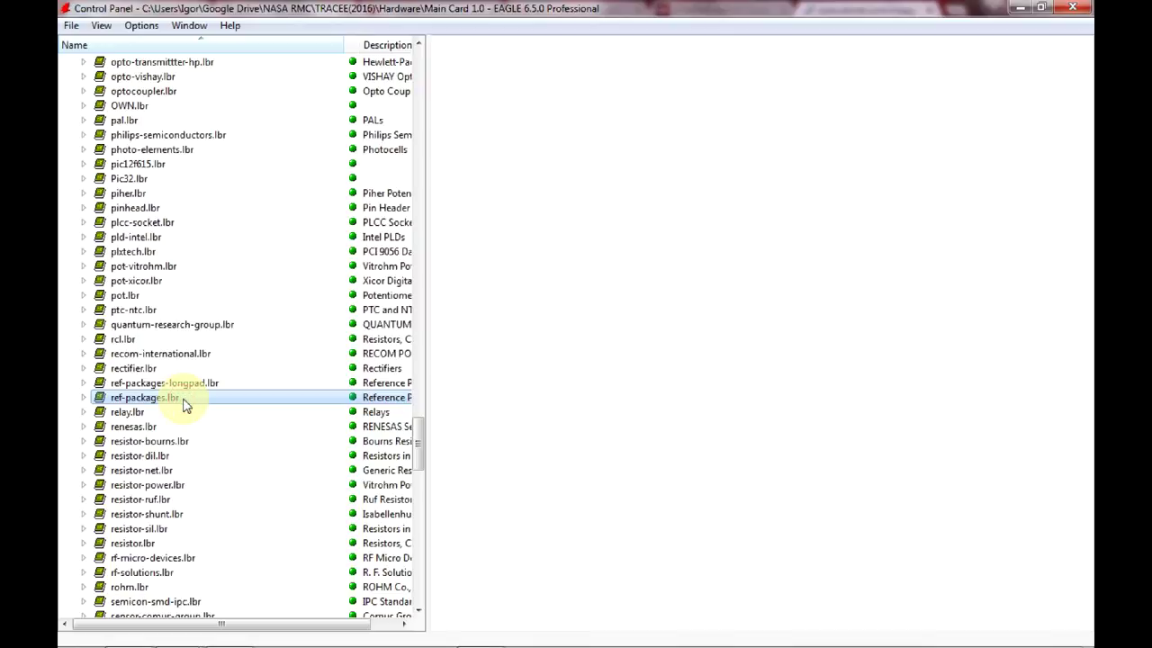
{"action": "double_click", "coordinate": [182, 402]}
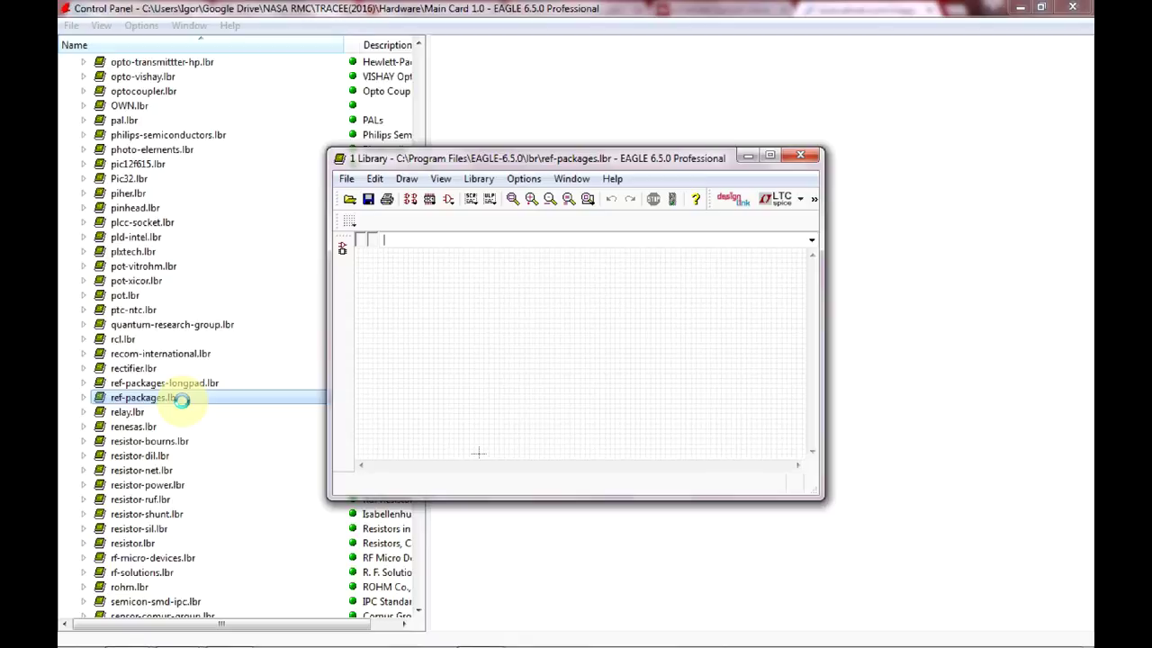
Maximize the library window and open the SOIC8 package from ref-packages.lbr for editing.
{"action": "left_click", "coordinate": [770, 154]}
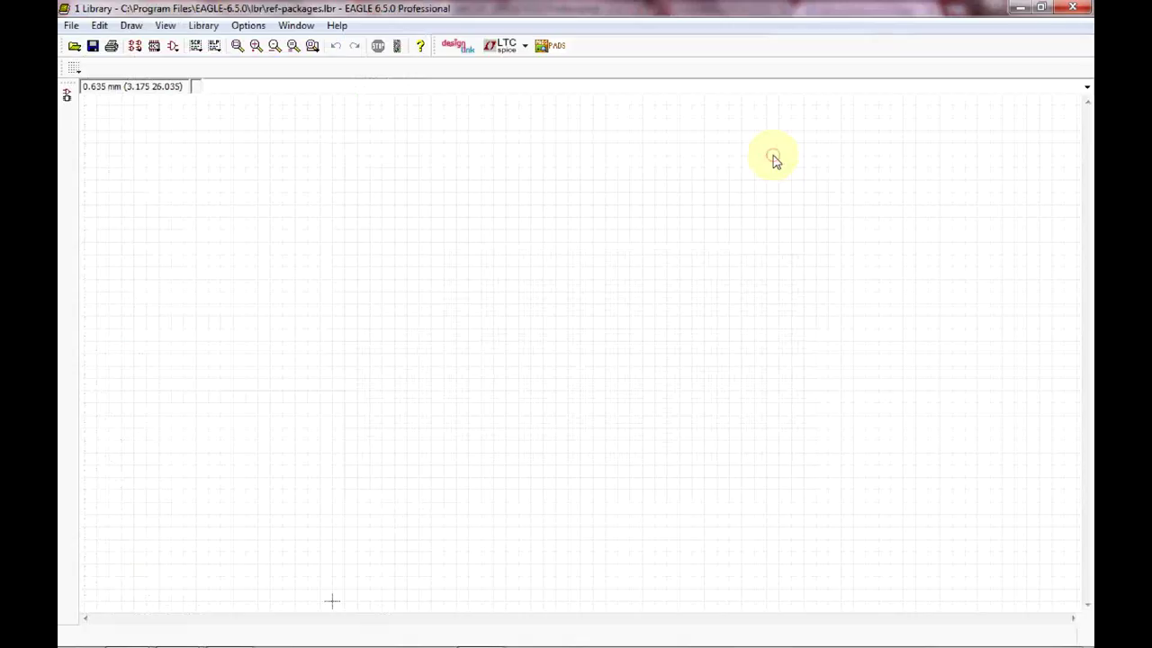
{"action": "left_click", "coordinate": [157, 47]}
{"action": "left_click_drag", "start_coordinate": [274, 69], "coordinate": [277, 129]}
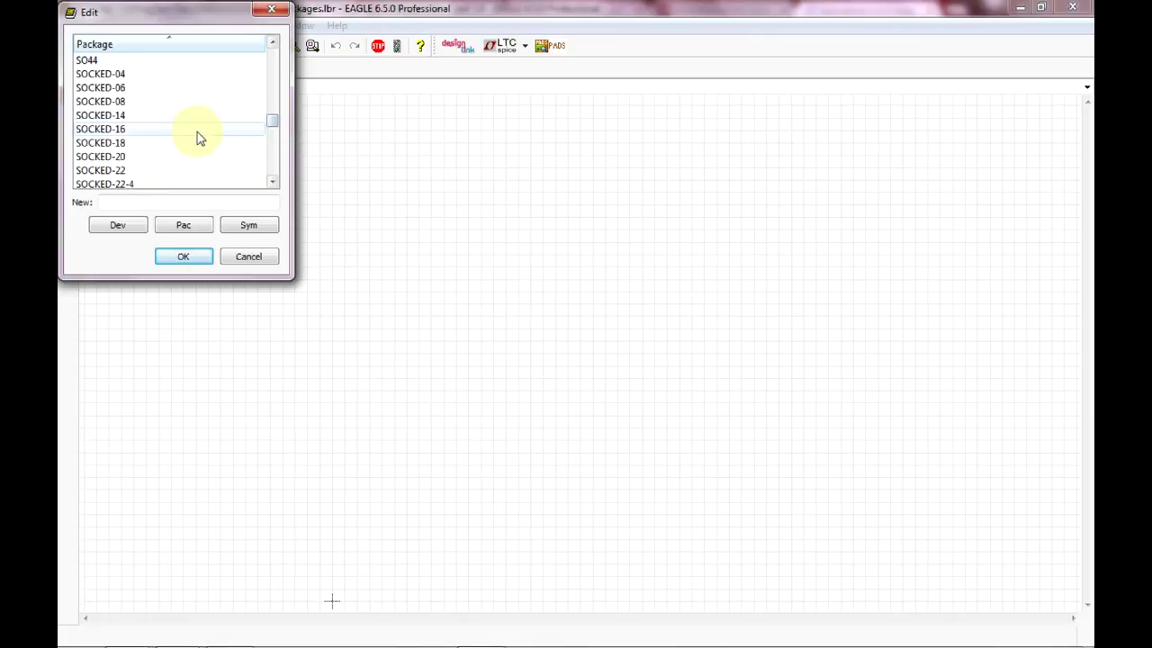
{"action": "scroll", "coordinate": [198, 135], "scroll_direction": "down", "scroll_amount": 5}
{"action": "scroll", "coordinate": [200, 133], "scroll_direction": "down", "scroll_amount": 10}
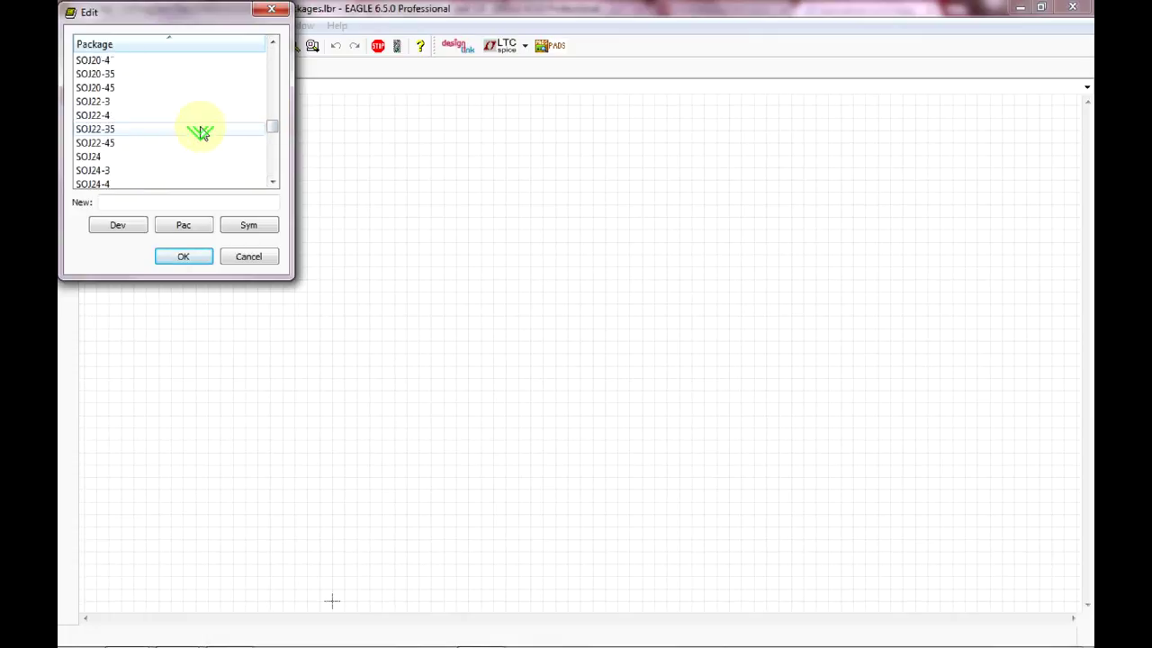
{"action": "scroll", "coordinate": [202, 132], "scroll_direction": "up", "scroll_amount": 5}
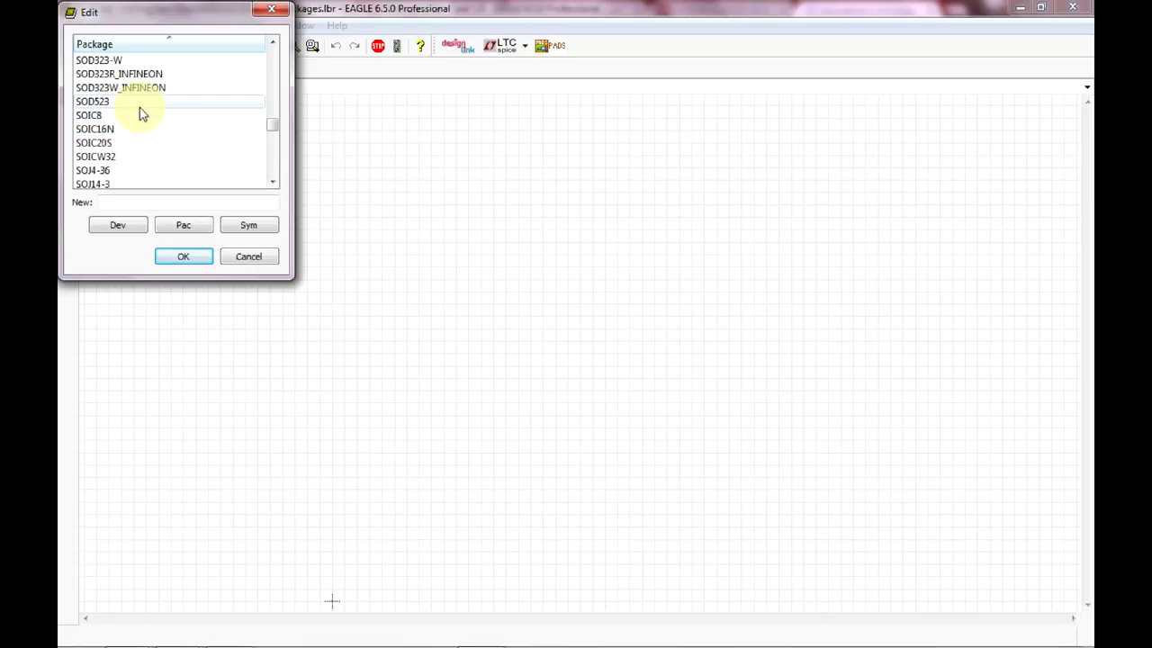
{"action": "left_click", "coordinate": [127, 115]}
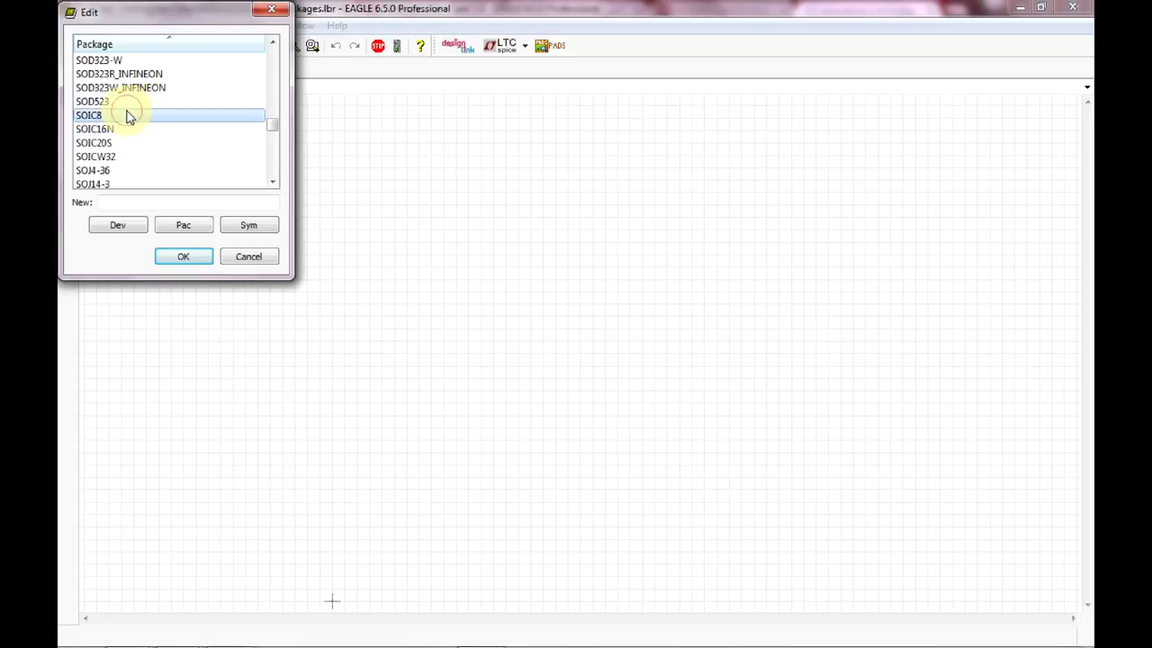
{"action": "left_click", "coordinate": [186, 258]}
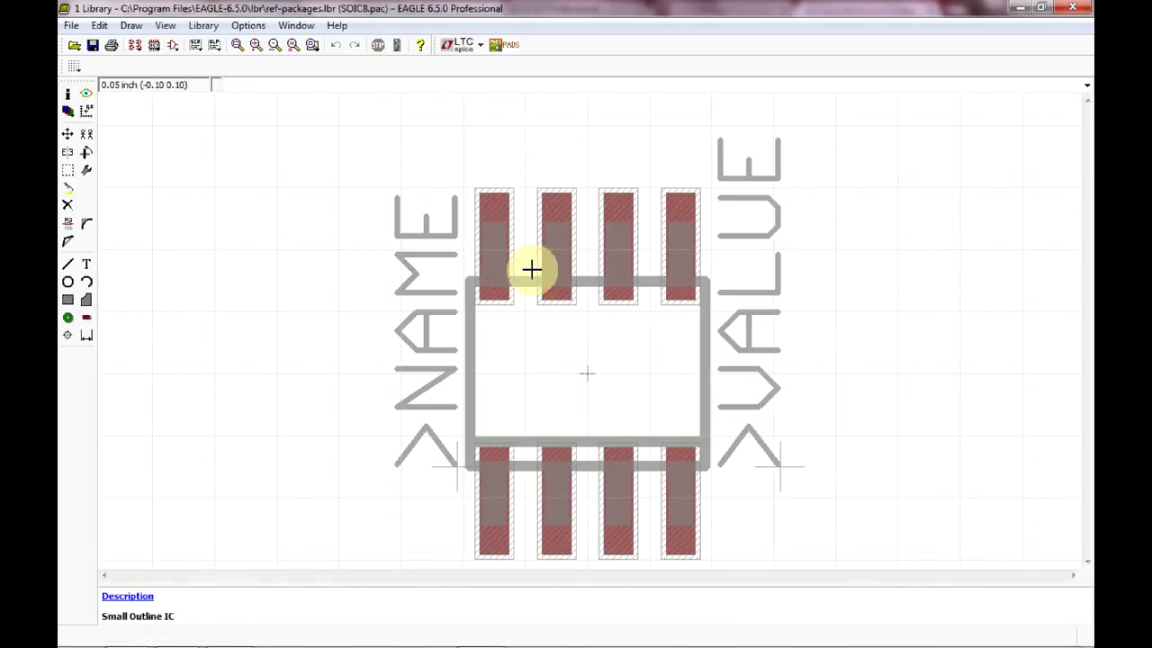
Zoom out and make all layers visible in the SOIC8 package drawing.
{"action": "scroll", "coordinate": [691, 367], "scroll_direction": "down", "scroll_amount": 1}
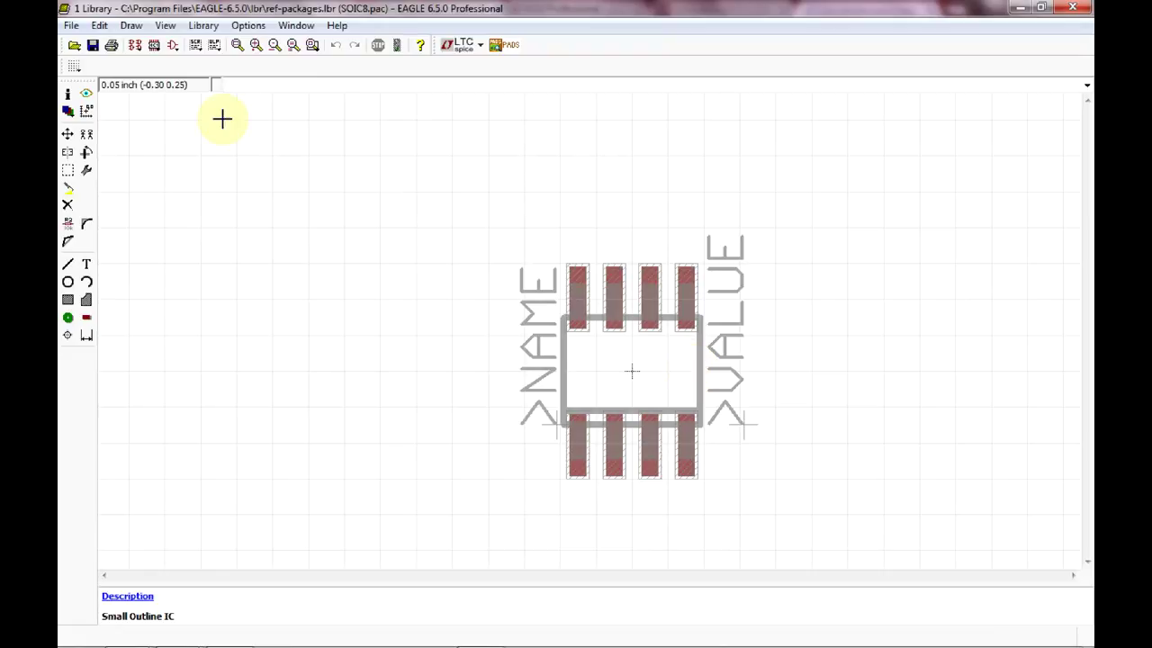
{"action": "left_click", "coordinate": [74, 118]}
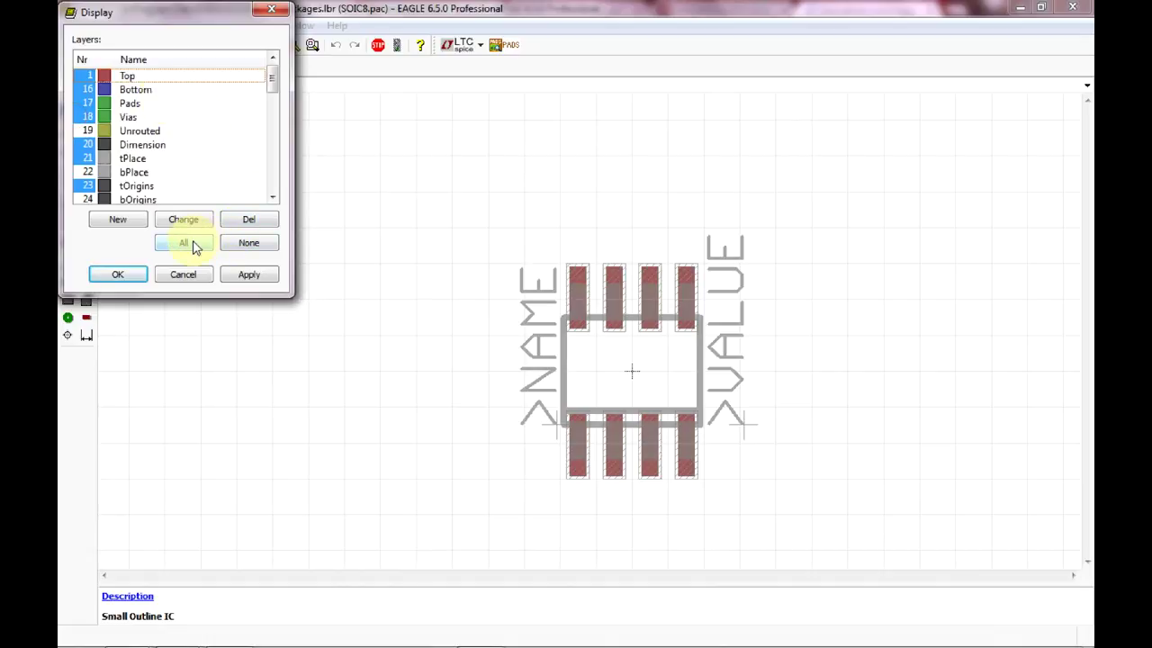
{"action": "left_click", "coordinate": [187, 244]}
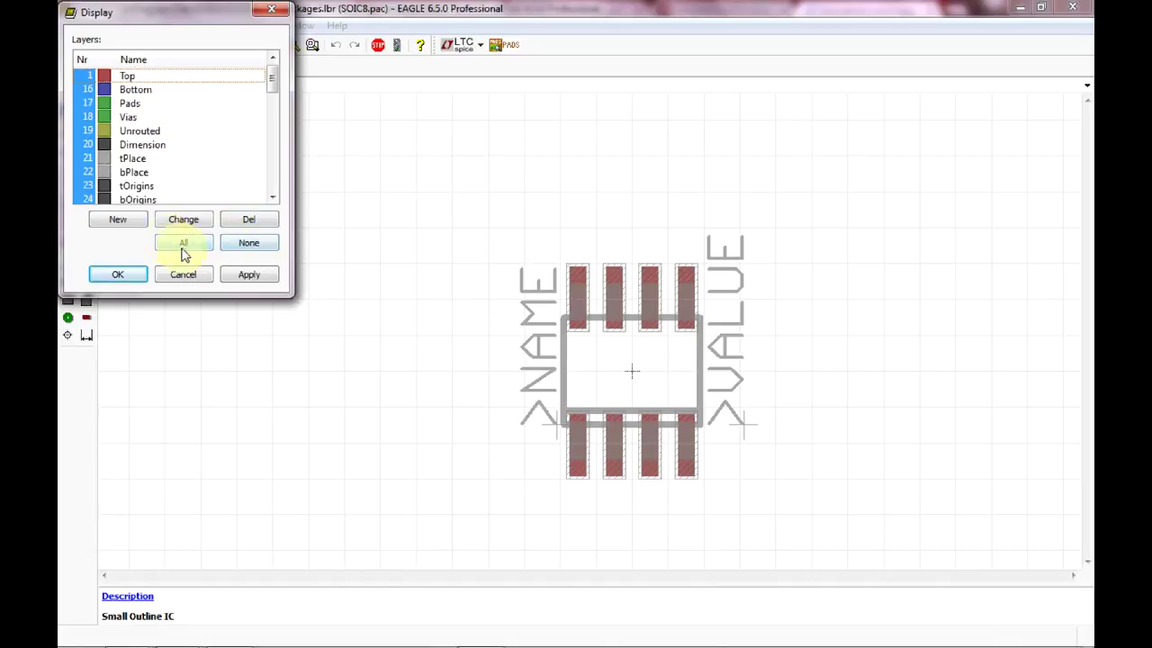
{"action": "left_click", "coordinate": [114, 274]}
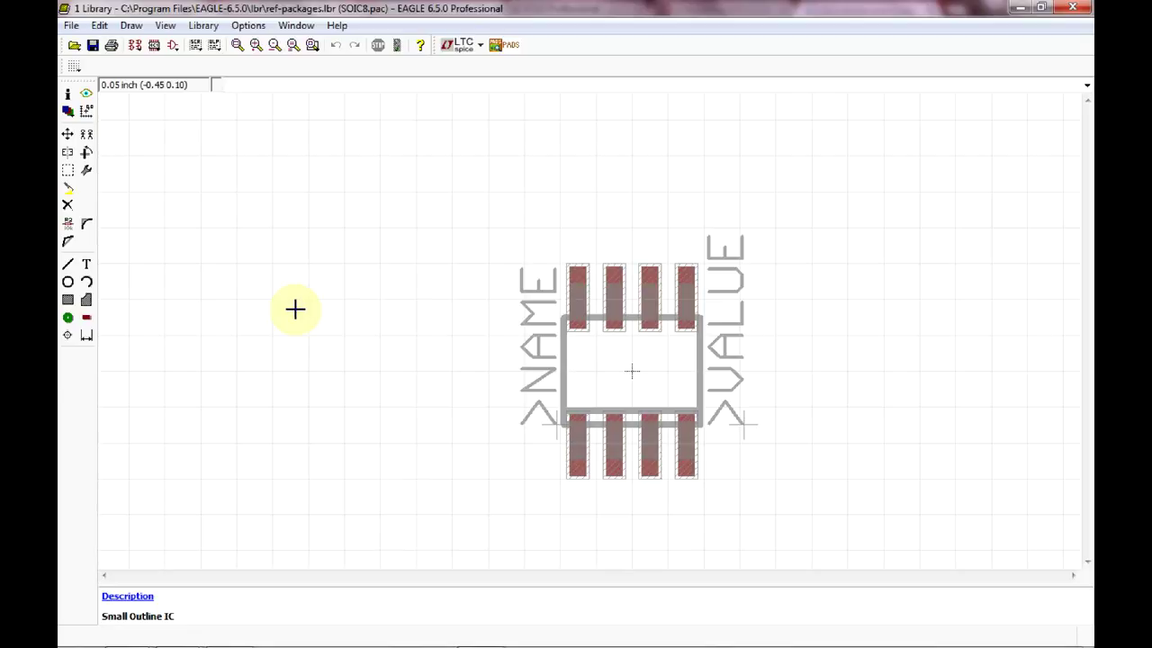
Group the entire SOIC8 package and cut it to the paste buffer.
{"action": "left_click", "coordinate": [68, 172]}
{"action": "left_click_drag", "start_coordinate": [466, 208], "coordinate": [842, 534]}
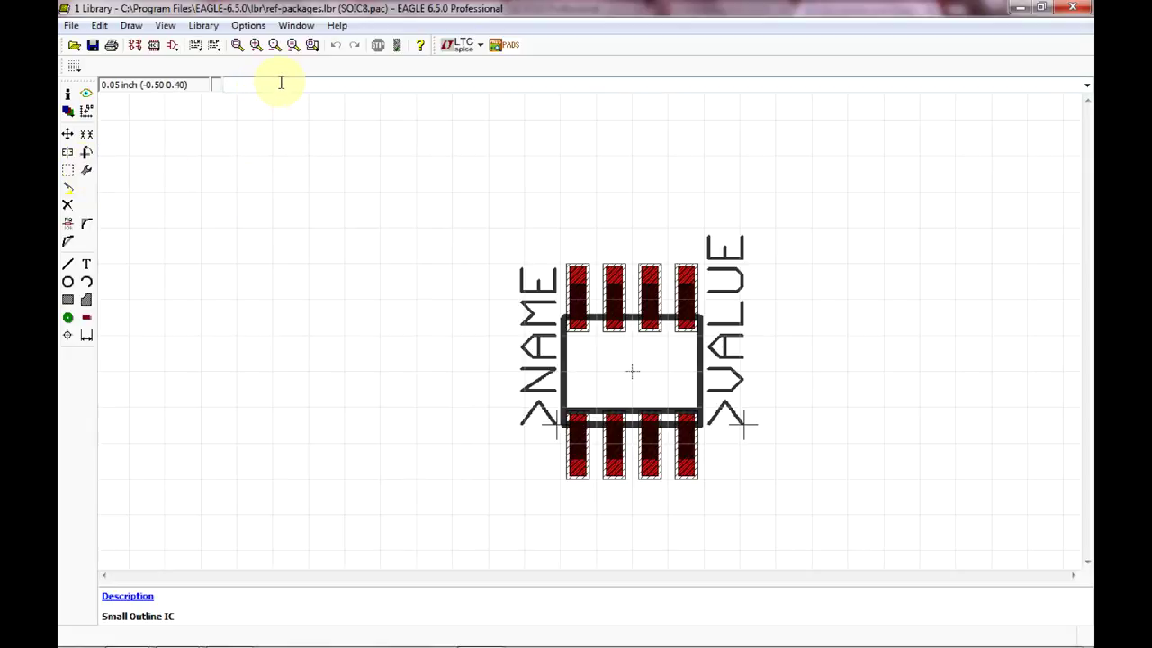
{"action": "type", "text": "cut"}
{"action": "key", "text": "Return"}
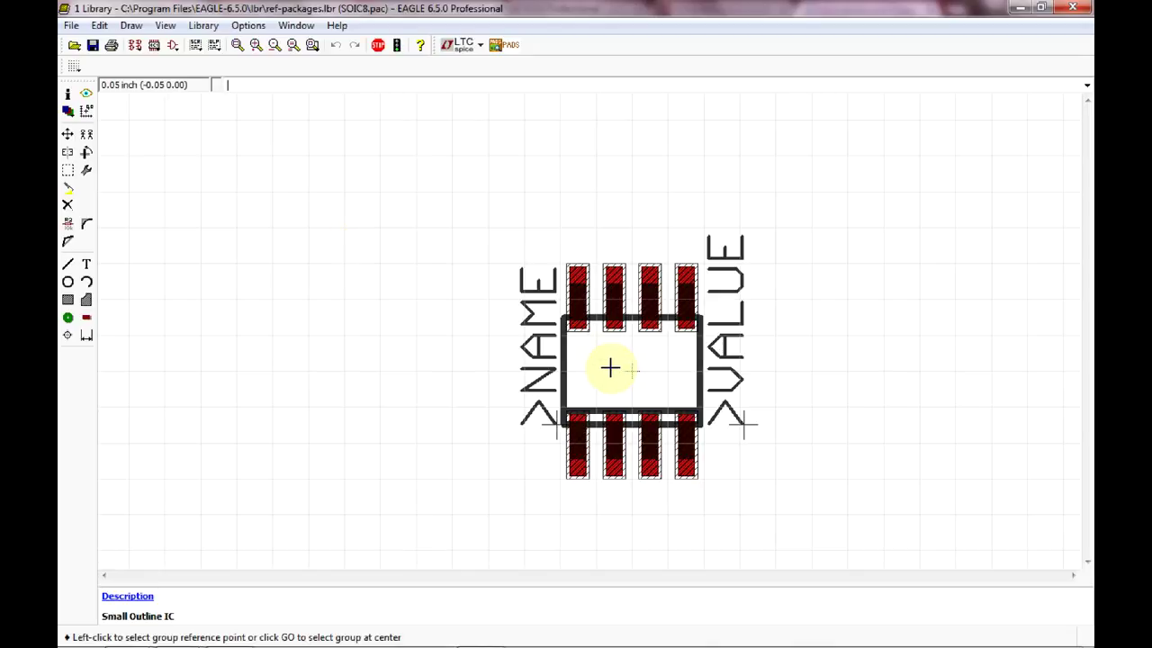
{"action": "right_click", "coordinate": [611, 367]}
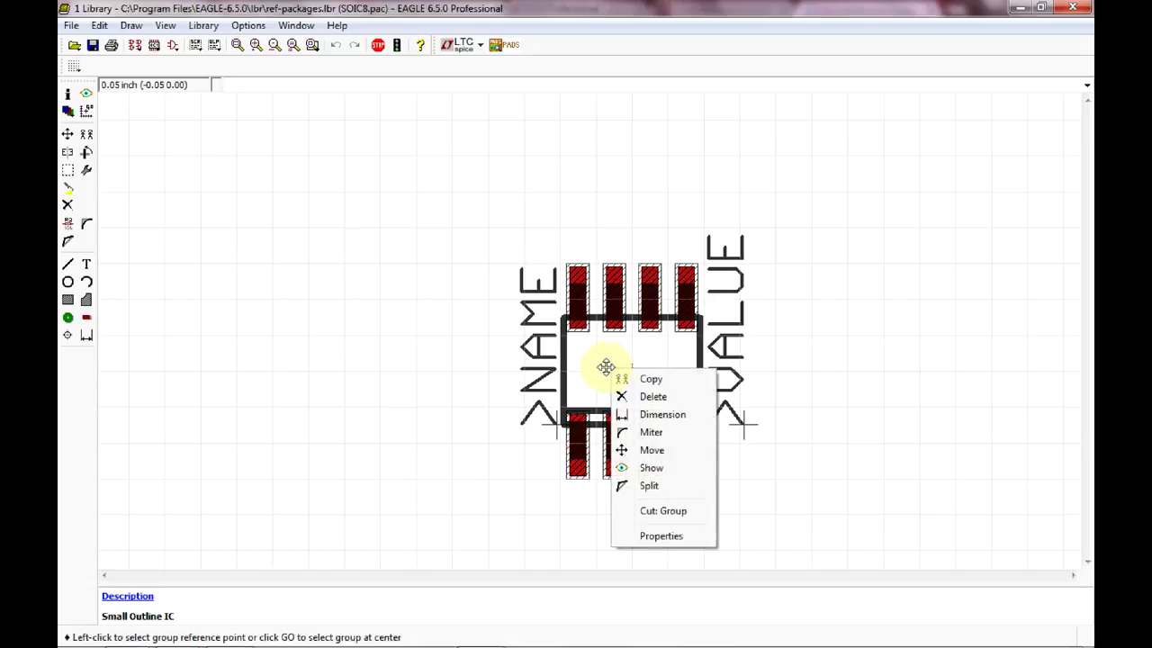
{"action": "left_click", "coordinate": [694, 520]}
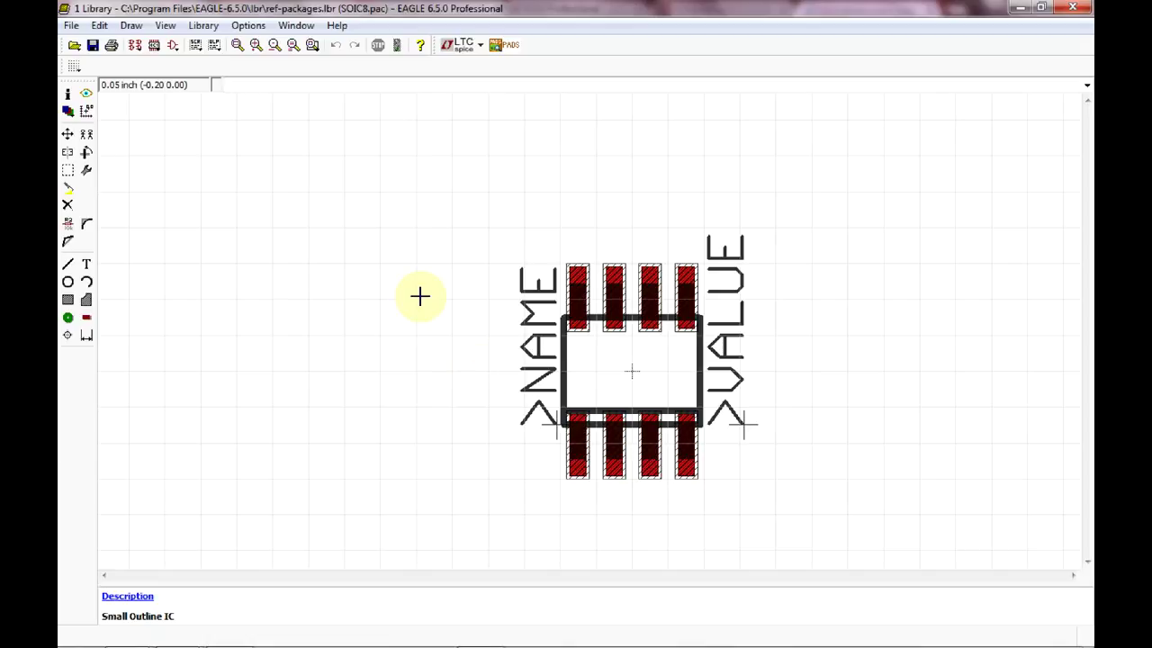
Close the ref-packages library and open Atmel.lbr from TRACEE(2016) > Hardware > Library files and more.
{"action": "left_click", "coordinate": [1083, 11]}
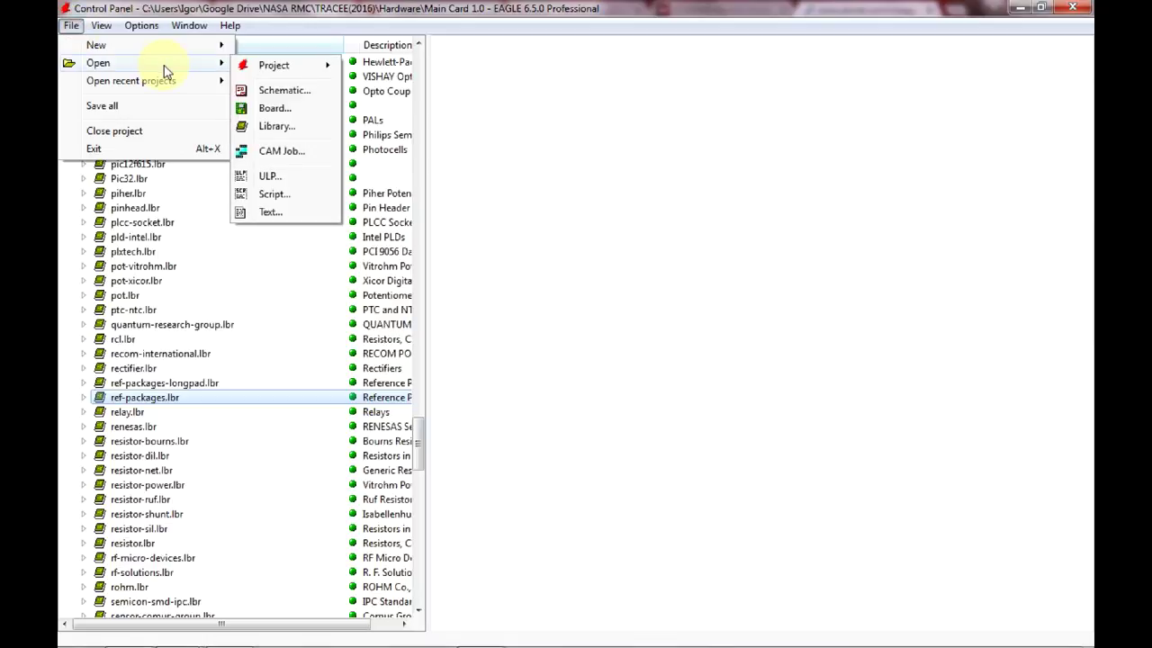
{"action": "left_click", "coordinate": [299, 126]}
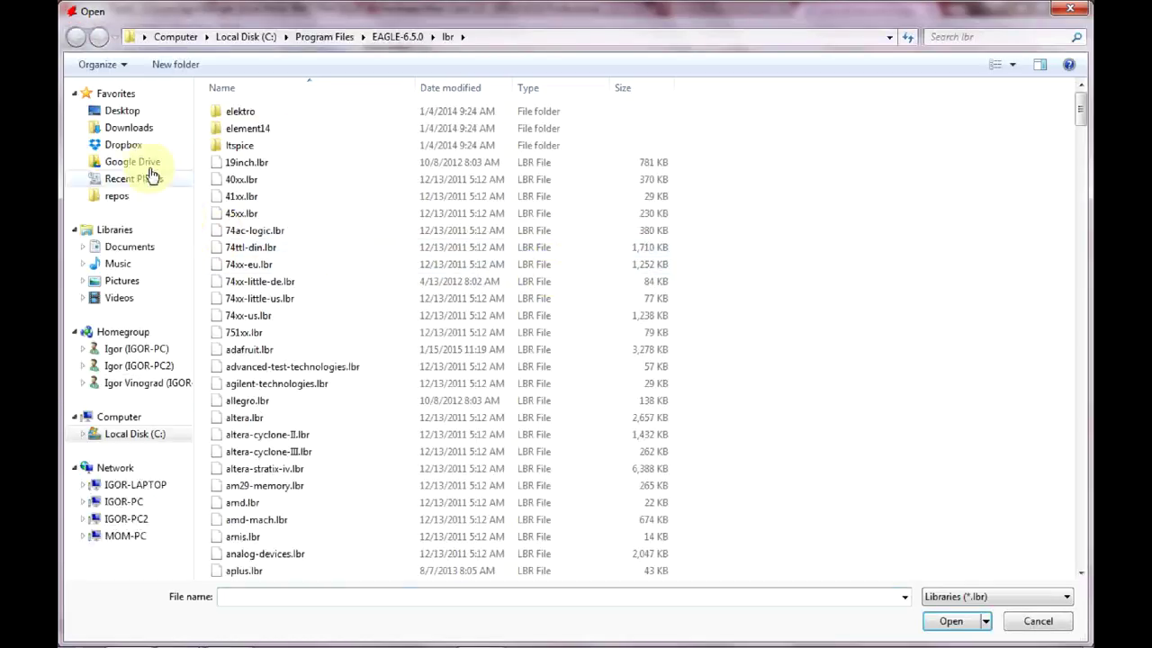
{"action": "left_click", "coordinate": [148, 164]}
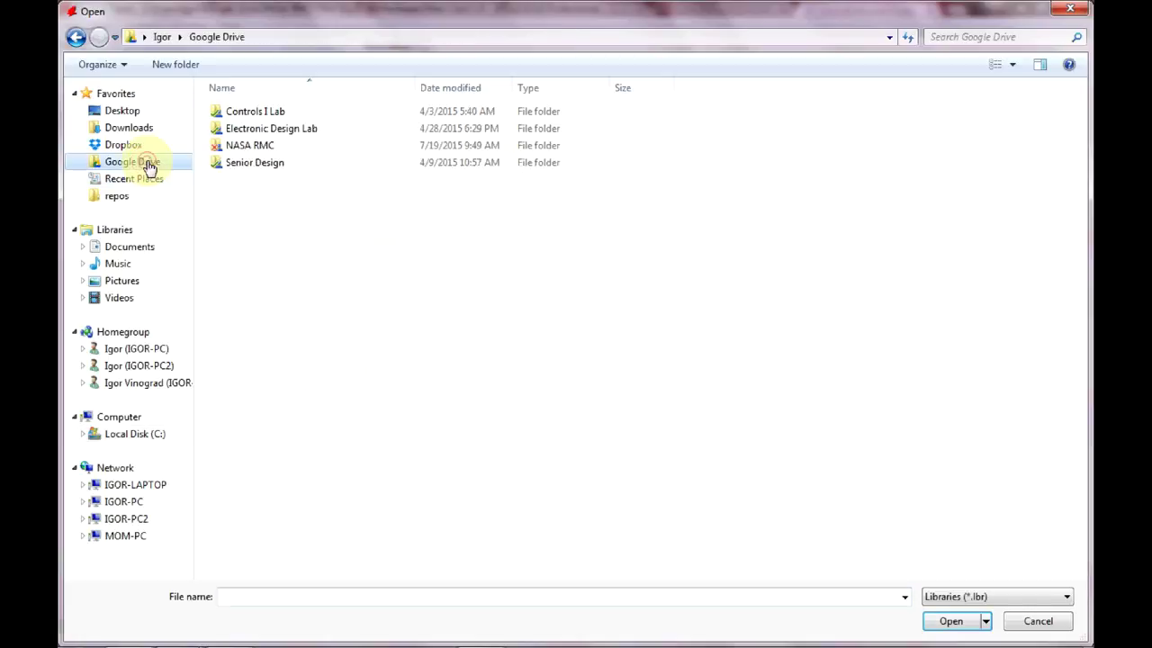
{"action": "double_click", "coordinate": [259, 145]}
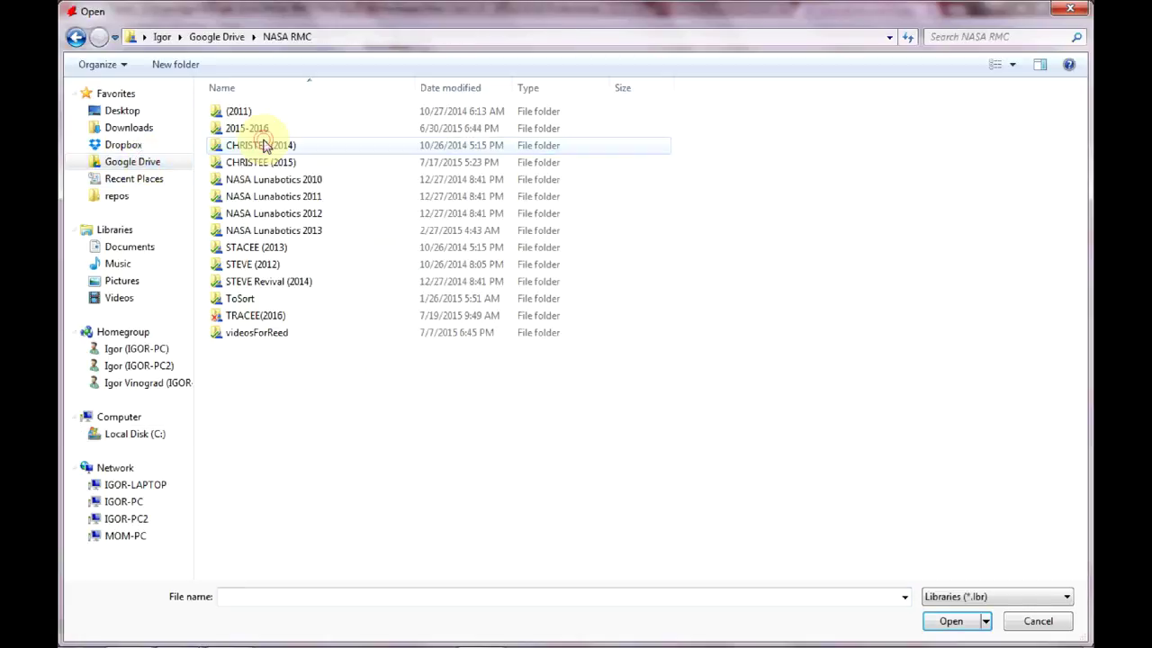
{"action": "double_click", "coordinate": [274, 315]}
{"action": "double_click", "coordinate": [247, 112]}
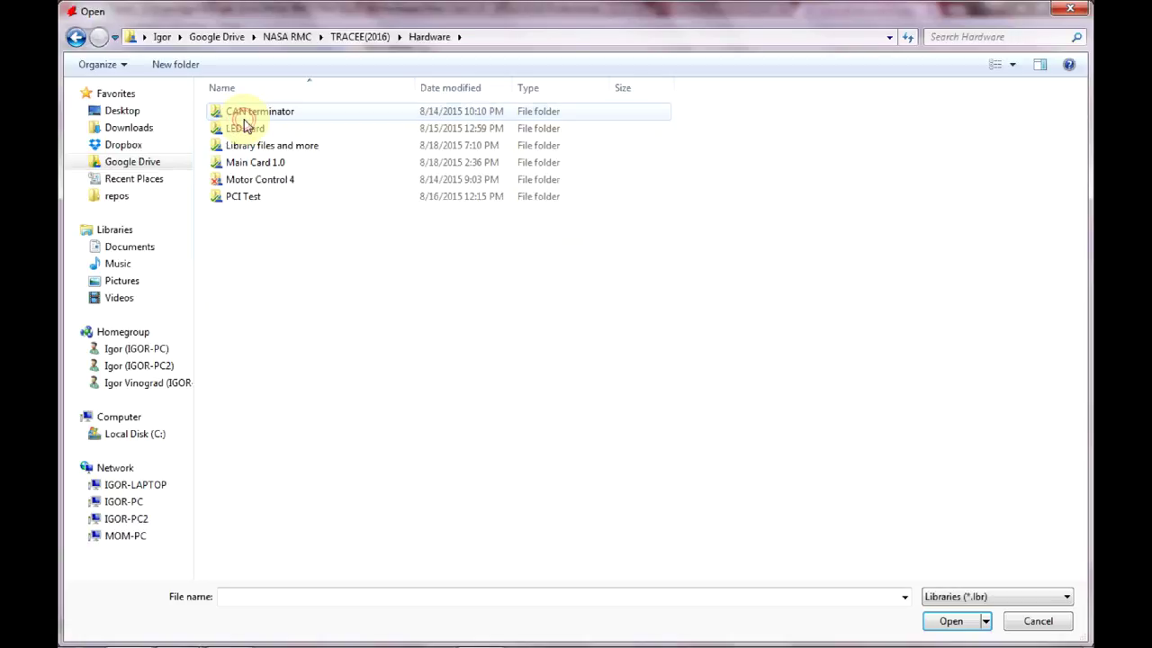
{"action": "double_click", "coordinate": [270, 146]}
{"action": "left_click", "coordinate": [268, 110]}
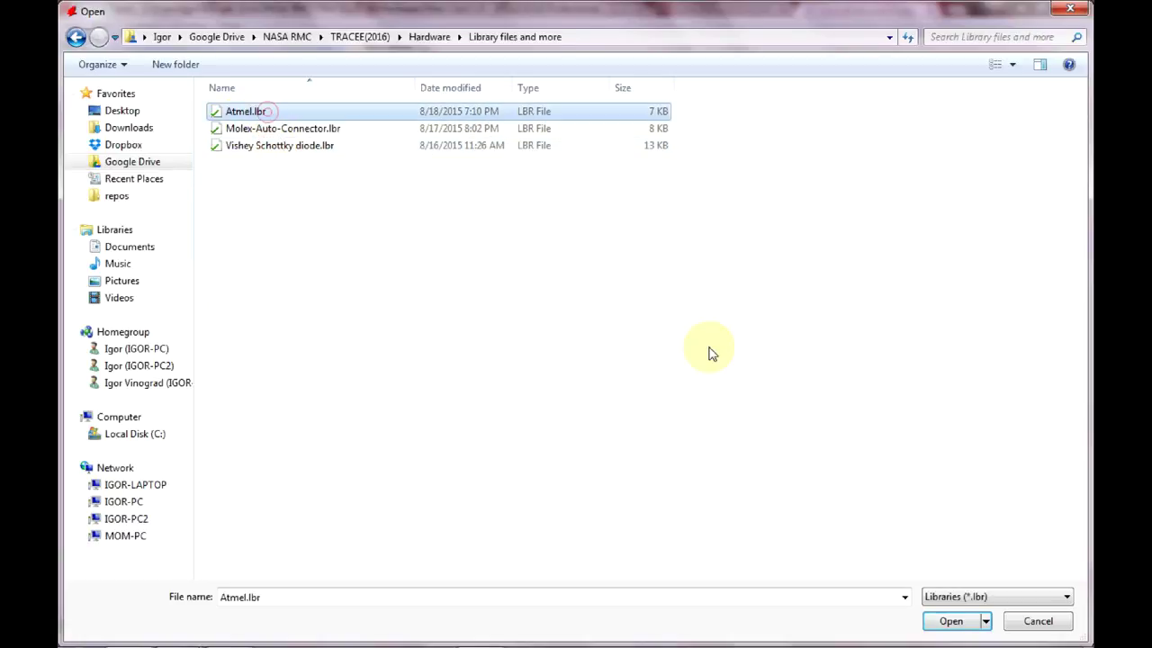
{"action": "left_click", "coordinate": [954, 621]}
Maximize the library window and create a new empty package named SOIC8.
{"action": "left_click", "coordinate": [772, 158]}
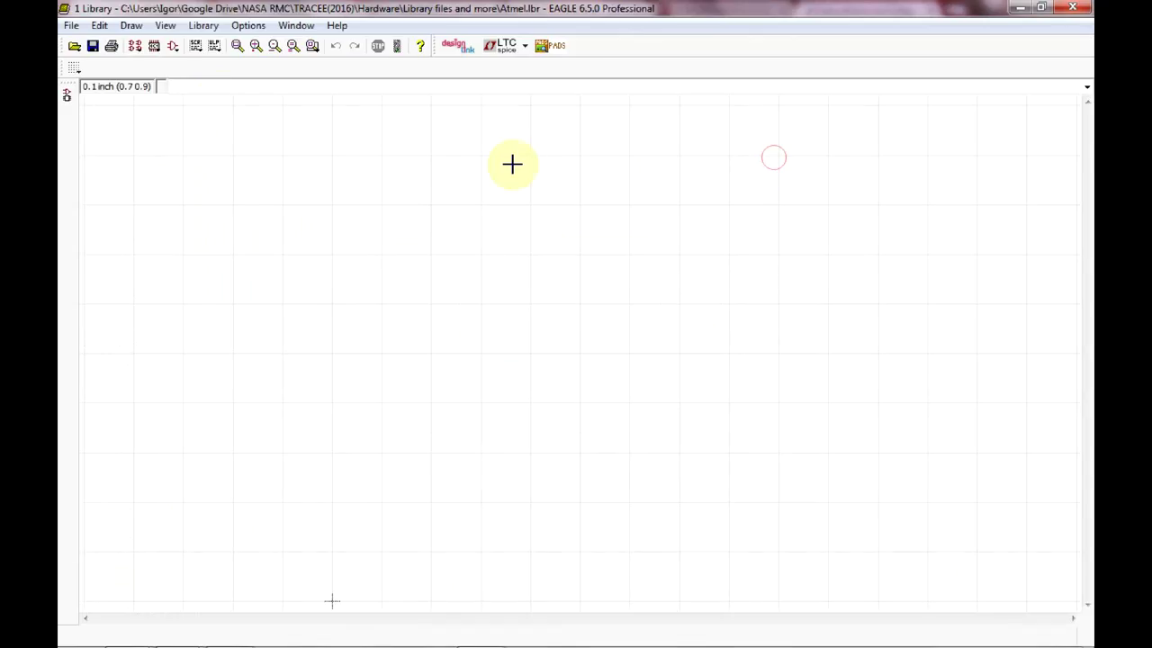
{"action": "left_click", "coordinate": [155, 46]}
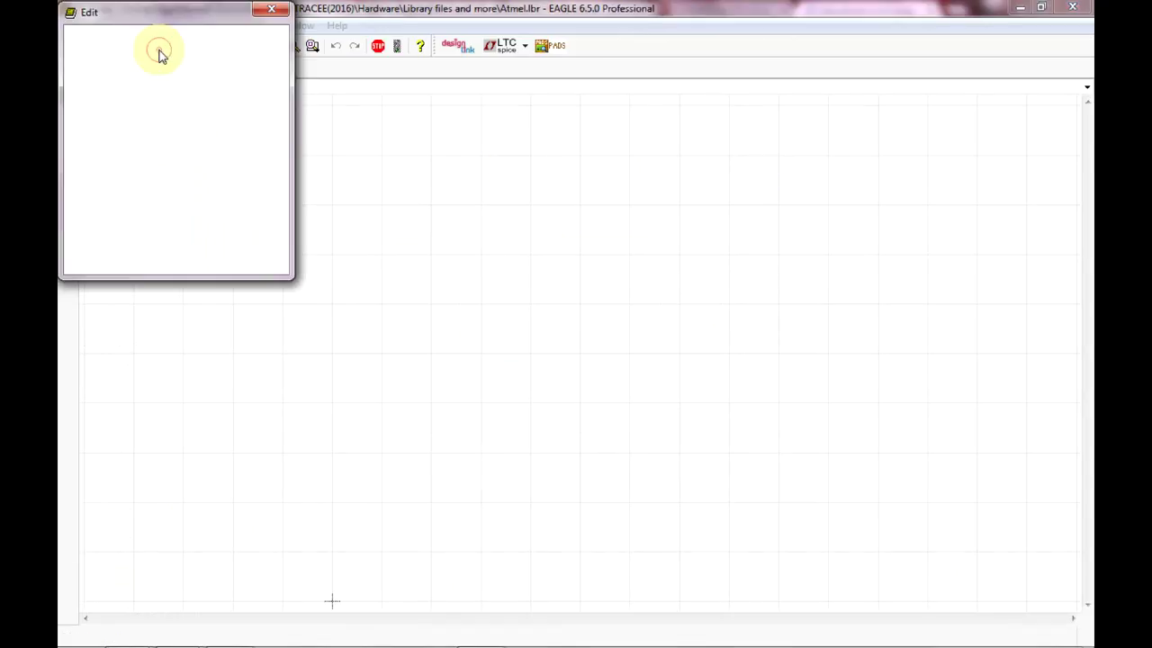
{"action": "left_click", "coordinate": [195, 205]}
{"action": "type", "text": "SOIC8"}
{"action": "left_click", "coordinate": [186, 258]}
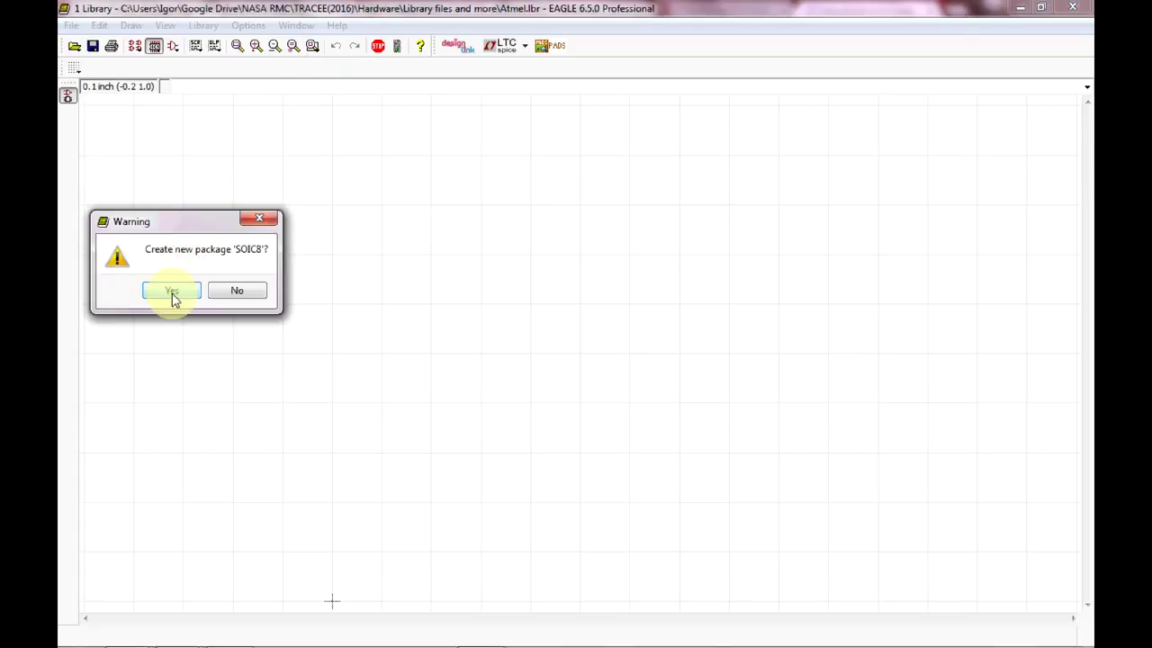
{"action": "left_click", "coordinate": [173, 292]}
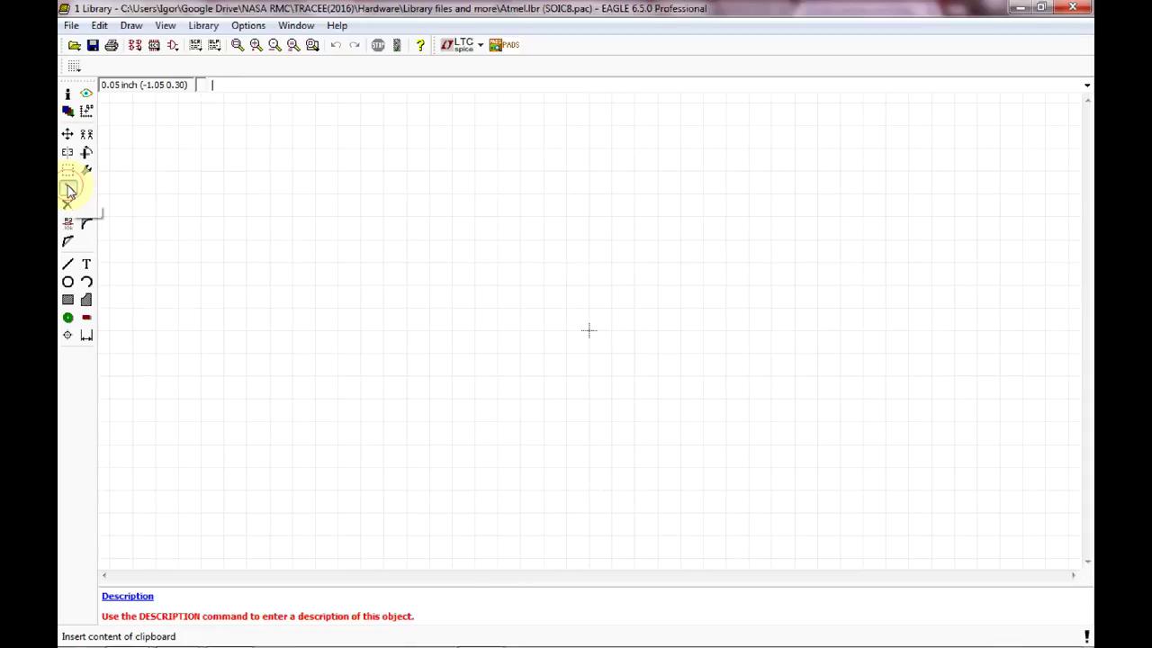
Paste the copied SOIC8 footprint at the drawing centre and save Atmel.lbr.
{"action": "left_click", "coordinate": [70, 192]}
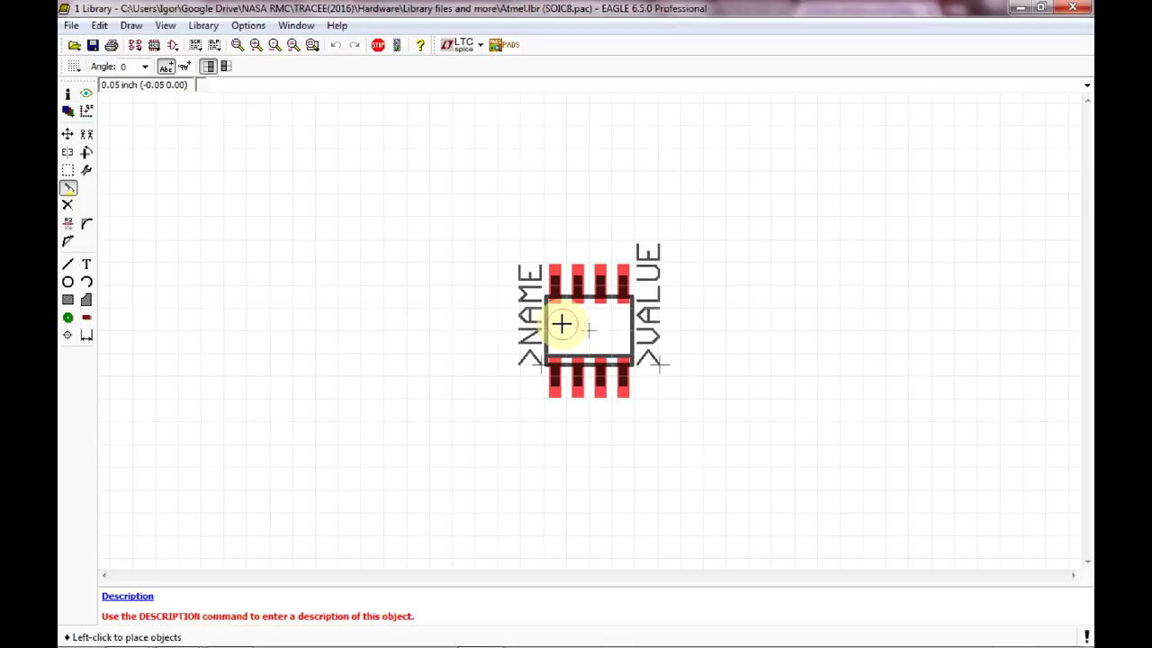
{"action": "left_click", "coordinate": [561, 324]}
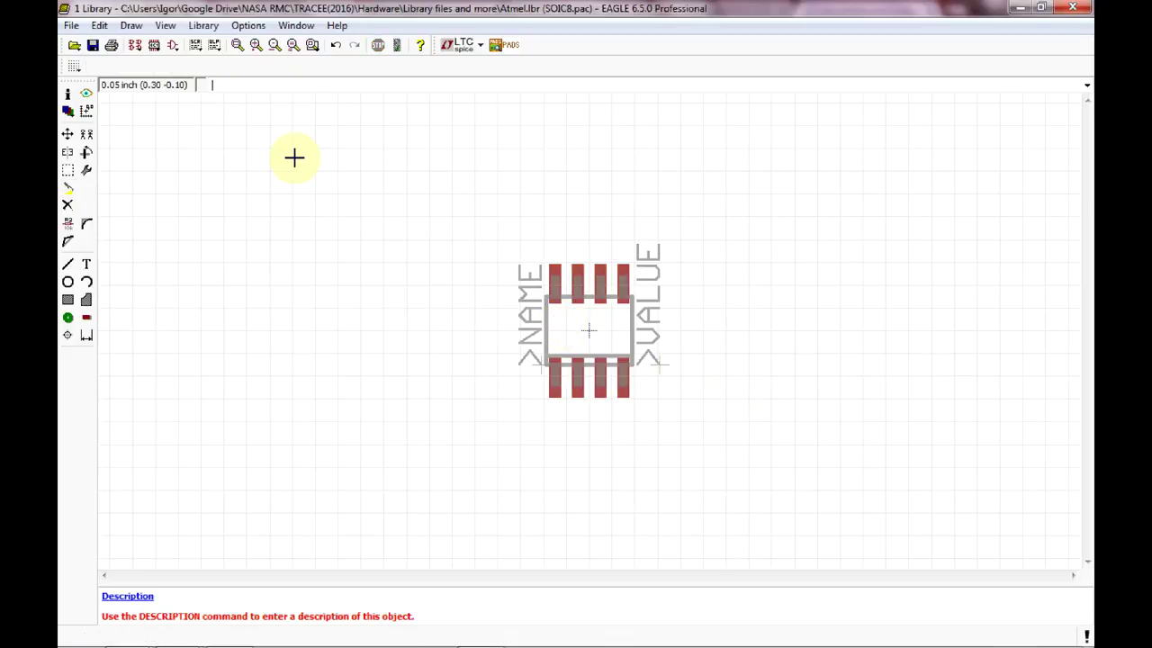
{"action": "left_click", "coordinate": [94, 47]}
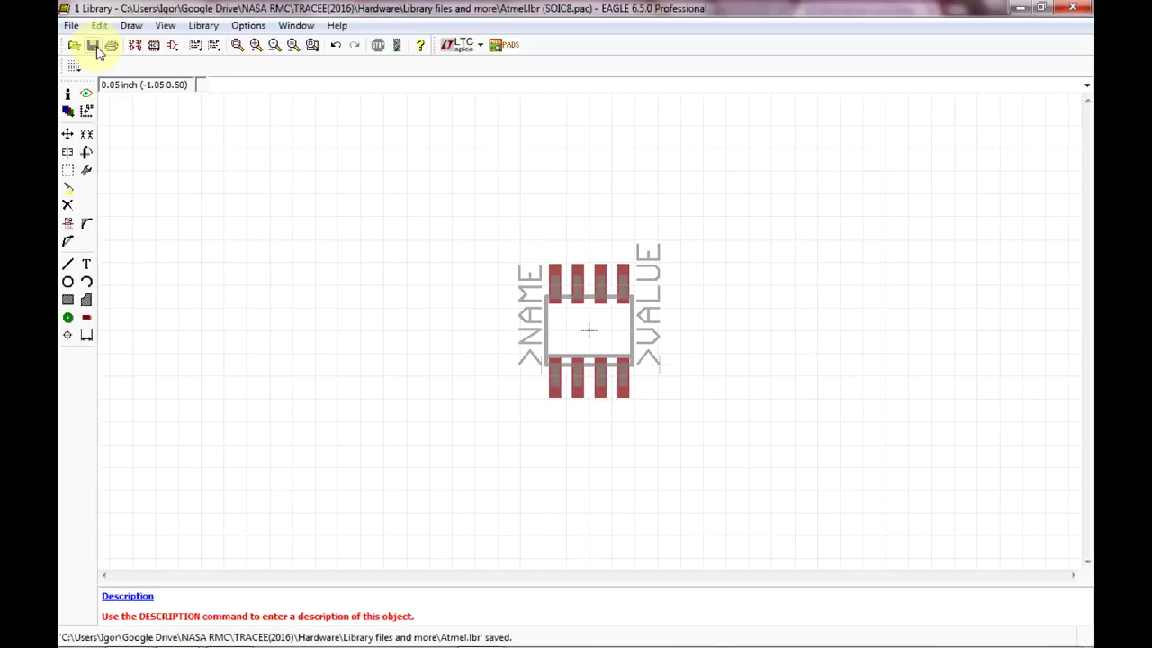
Create a new device named ATA6560, checking its datasheet in Chrome before confirming.
{"action": "left_click", "coordinate": [136, 46]}
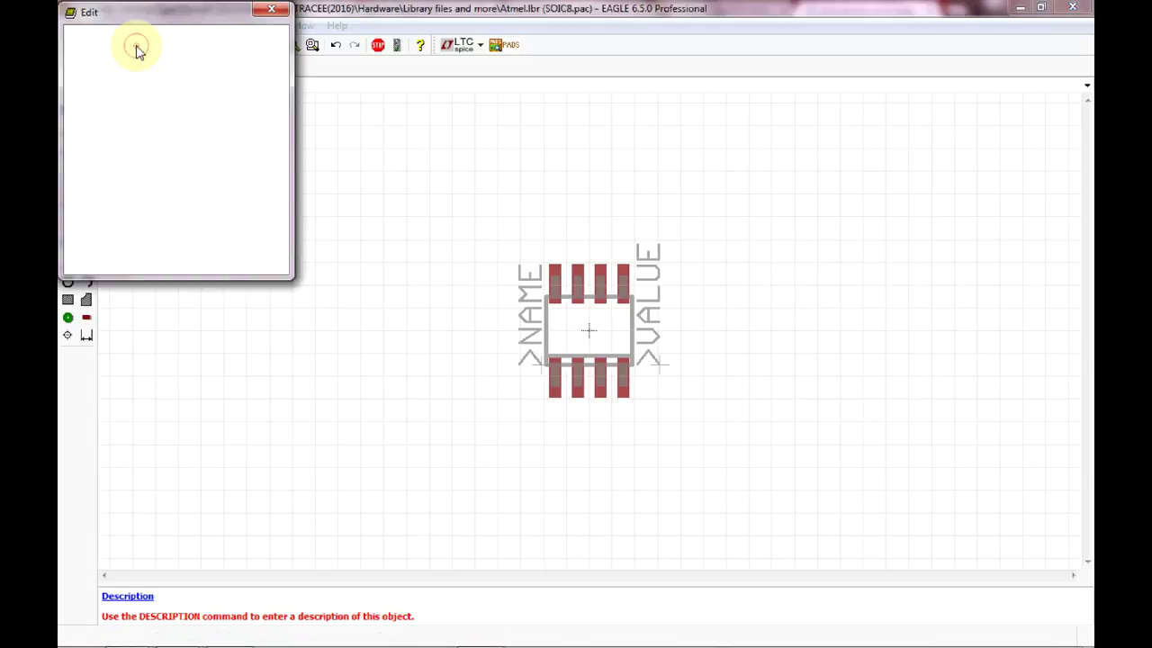
{"action": "left_click", "coordinate": [152, 199]}
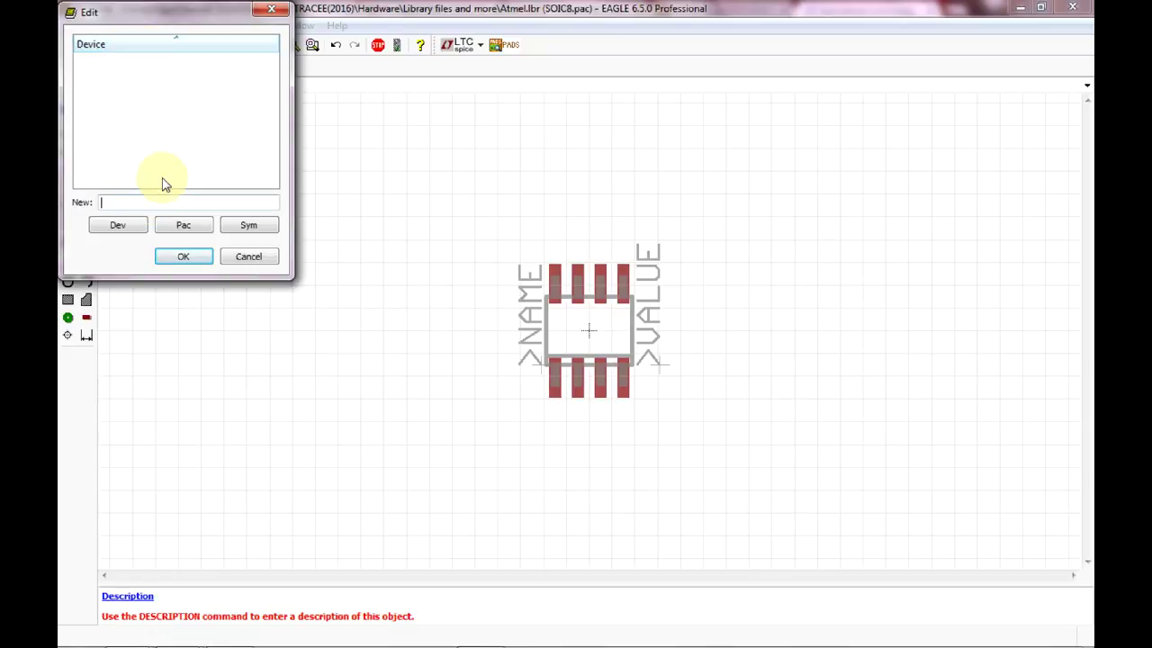
{"action": "type", "text": "ATA6560"}
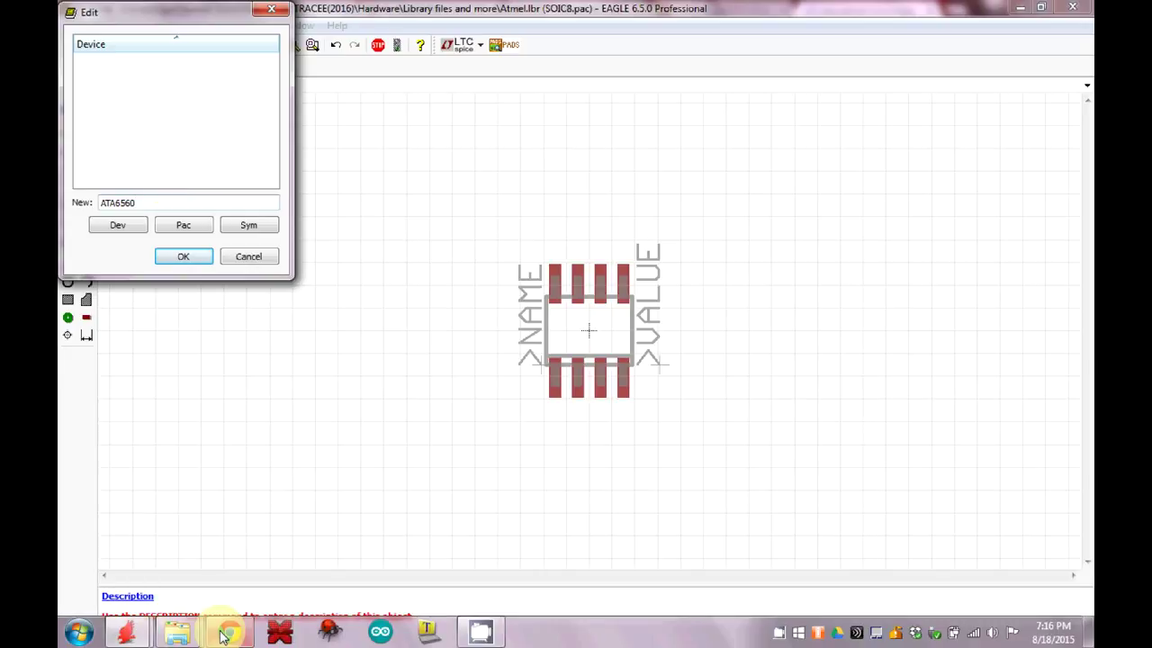
{"action": "left_click", "coordinate": [227, 633]}
{"action": "left_click", "coordinate": [227, 632]}
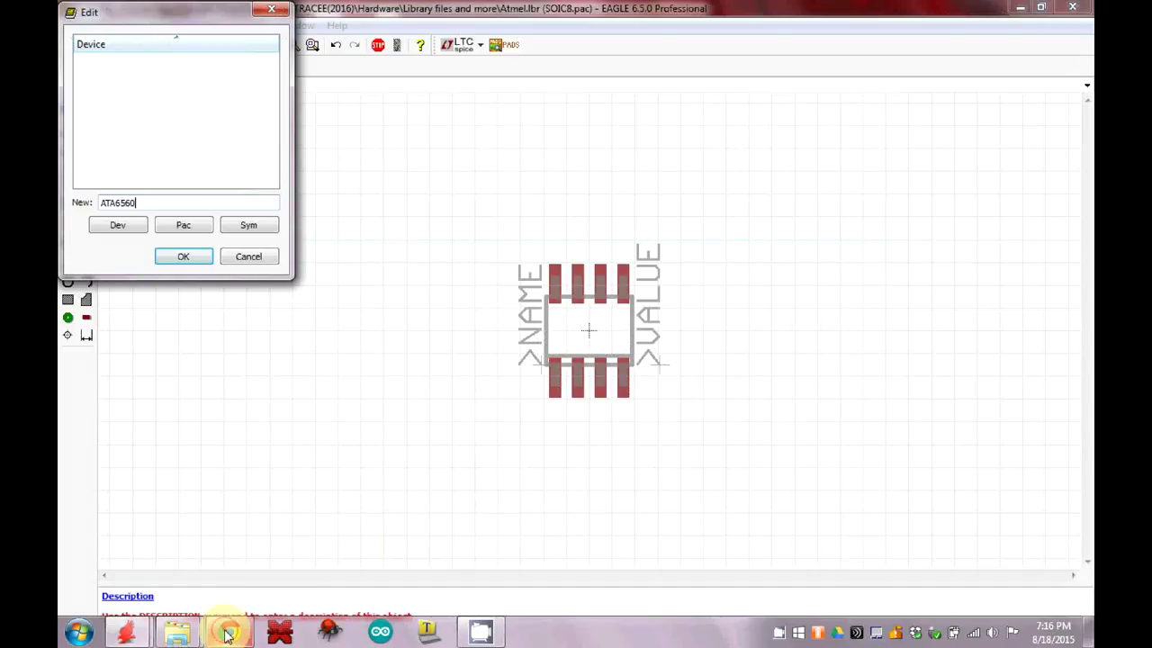
{"action": "left_click", "coordinate": [199, 257]}
{"action": "left_click", "coordinate": [204, 290]}
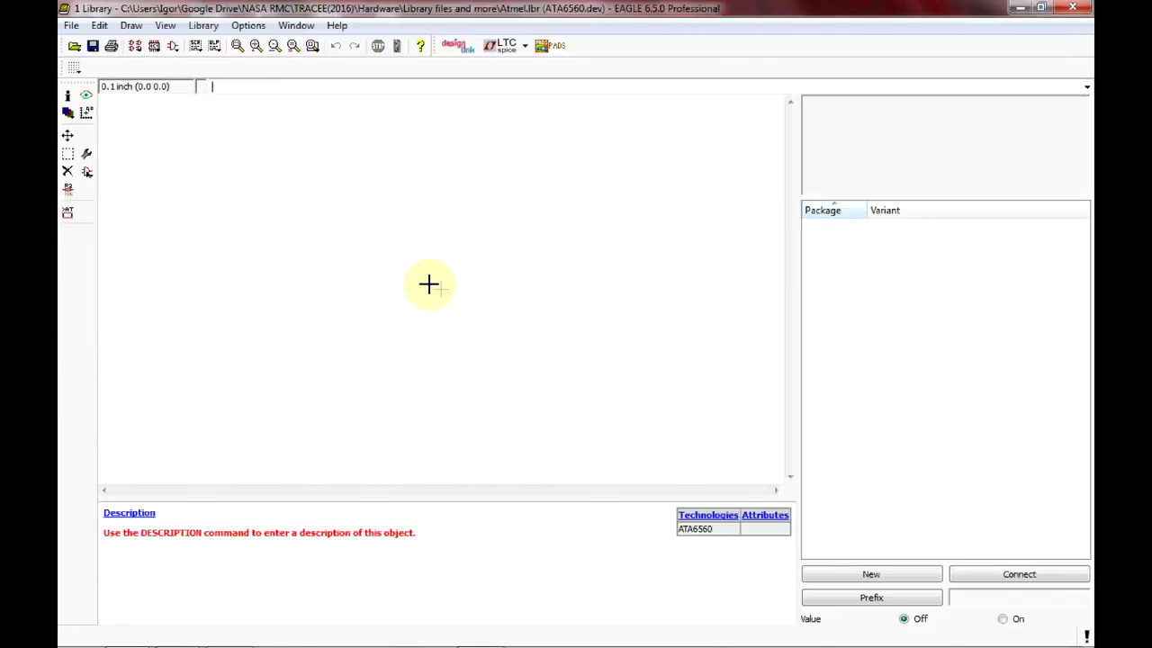
Add the ATA6560 symbol to the device as gate G$1 at the origin.
{"action": "left_click", "coordinate": [86, 176]}
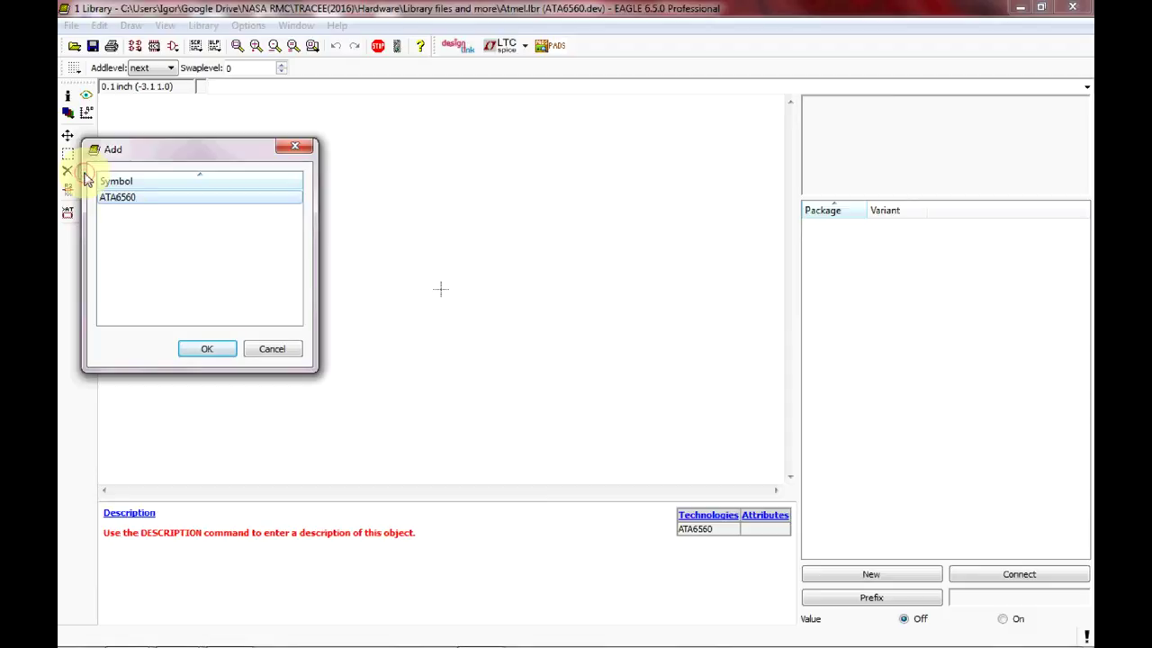
{"action": "left_click", "coordinate": [127, 199]}
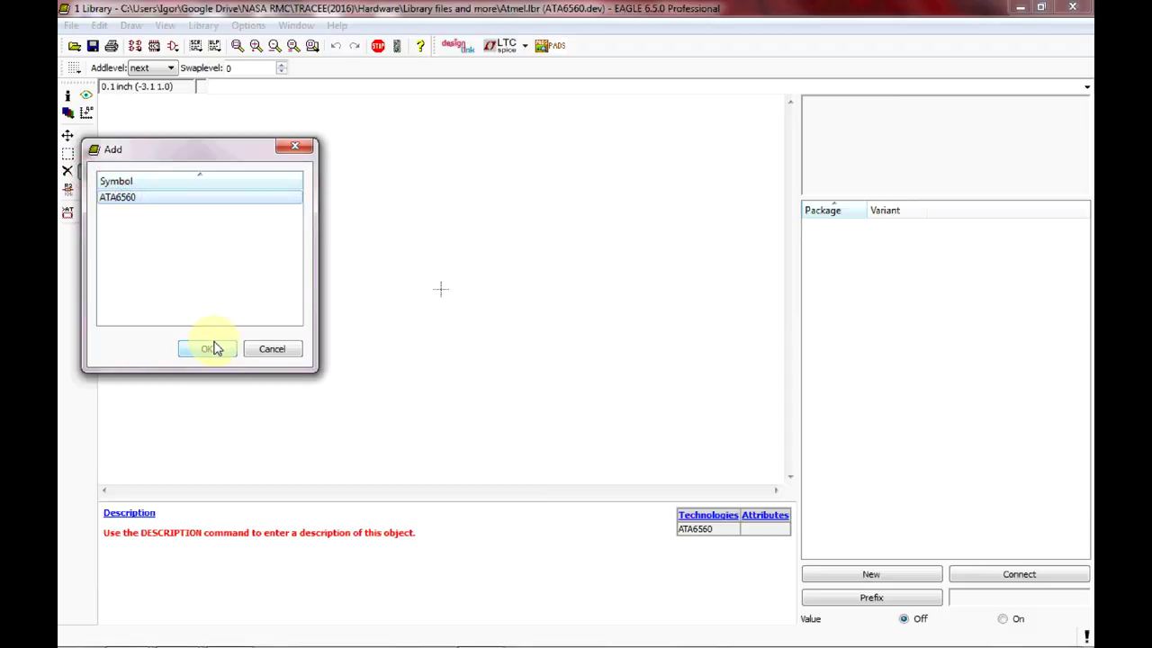
{"action": "left_click", "coordinate": [213, 344]}
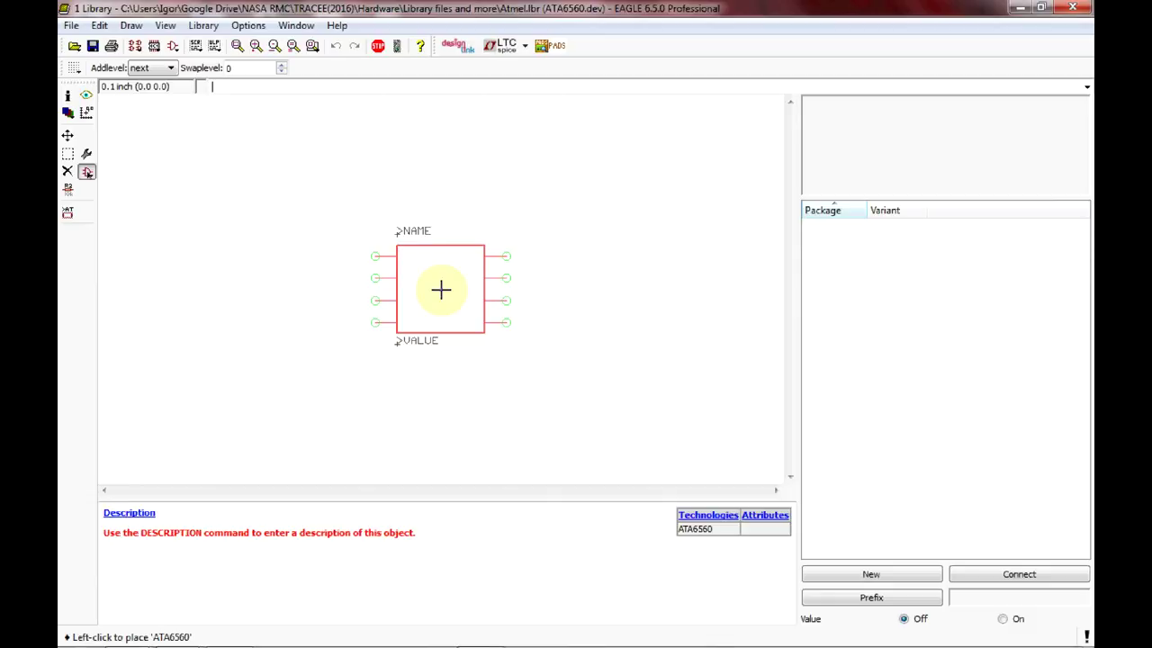
{"action": "left_click", "coordinate": [441, 289]}
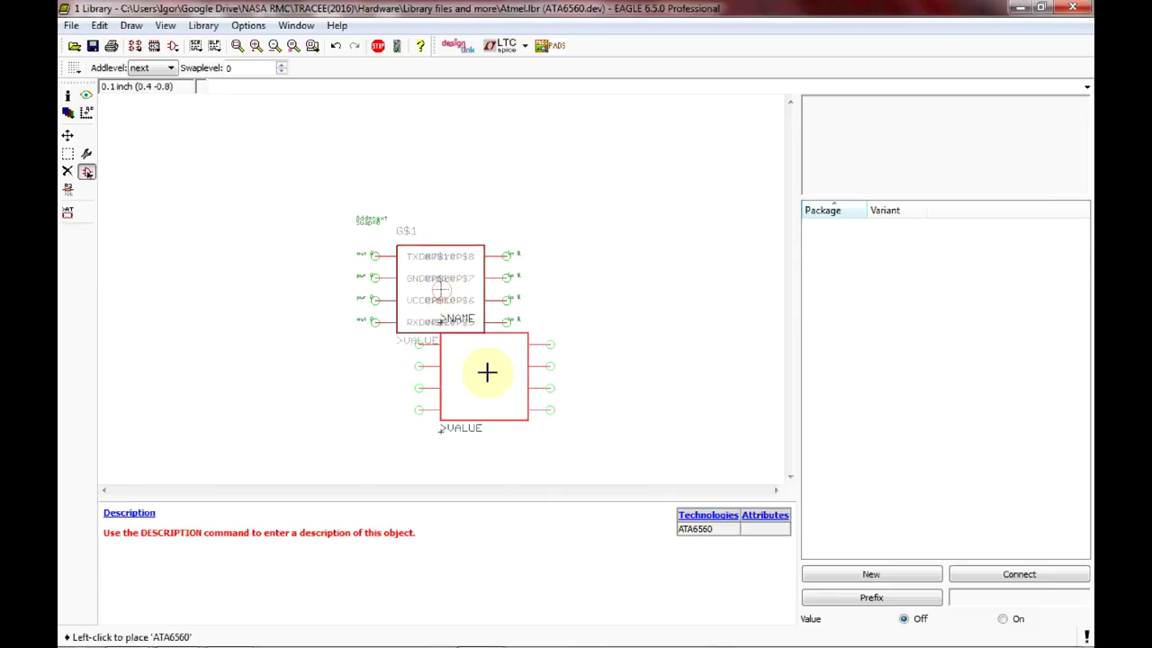
{"action": "left_click", "coordinate": [378, 46]}
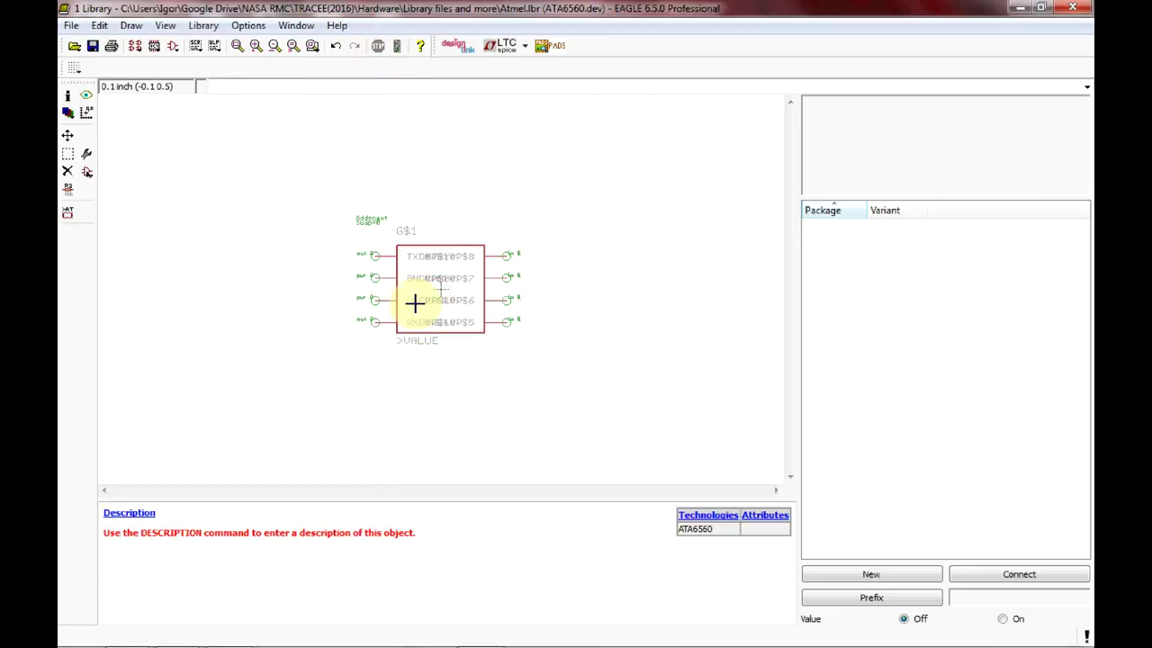
Add SOIC8 as a new package variant of ATA6560 and select its row.
{"action": "left_click", "coordinate": [900, 576]}
{"action": "left_click", "coordinate": [733, 308]}
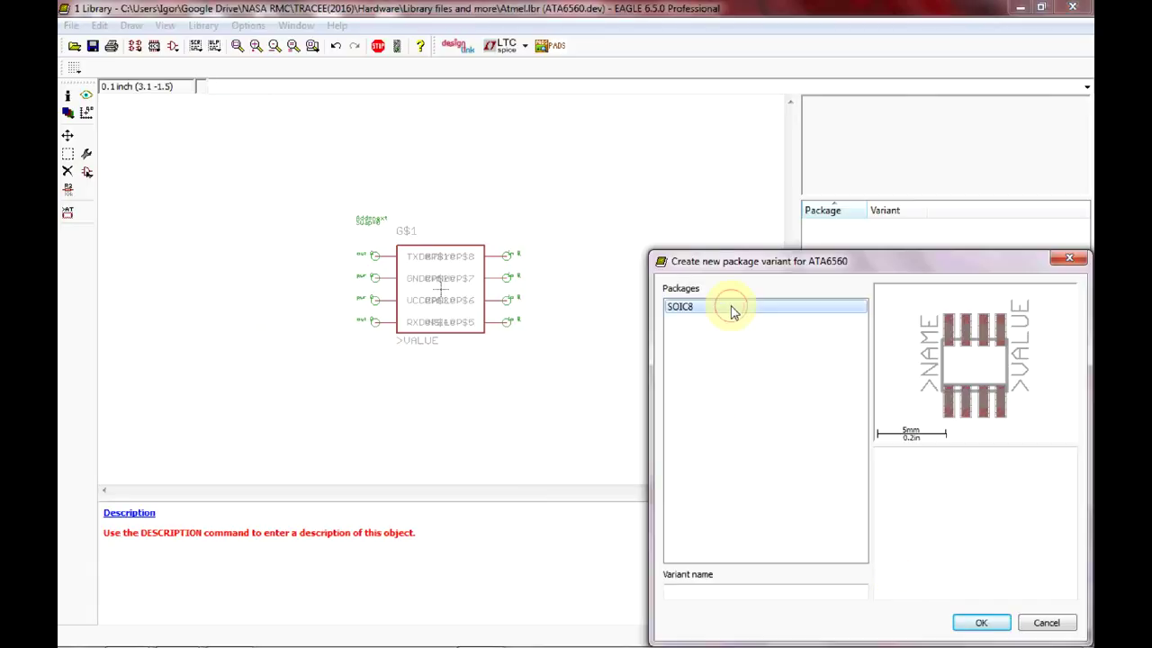
{"action": "left_click", "coordinate": [964, 621]}
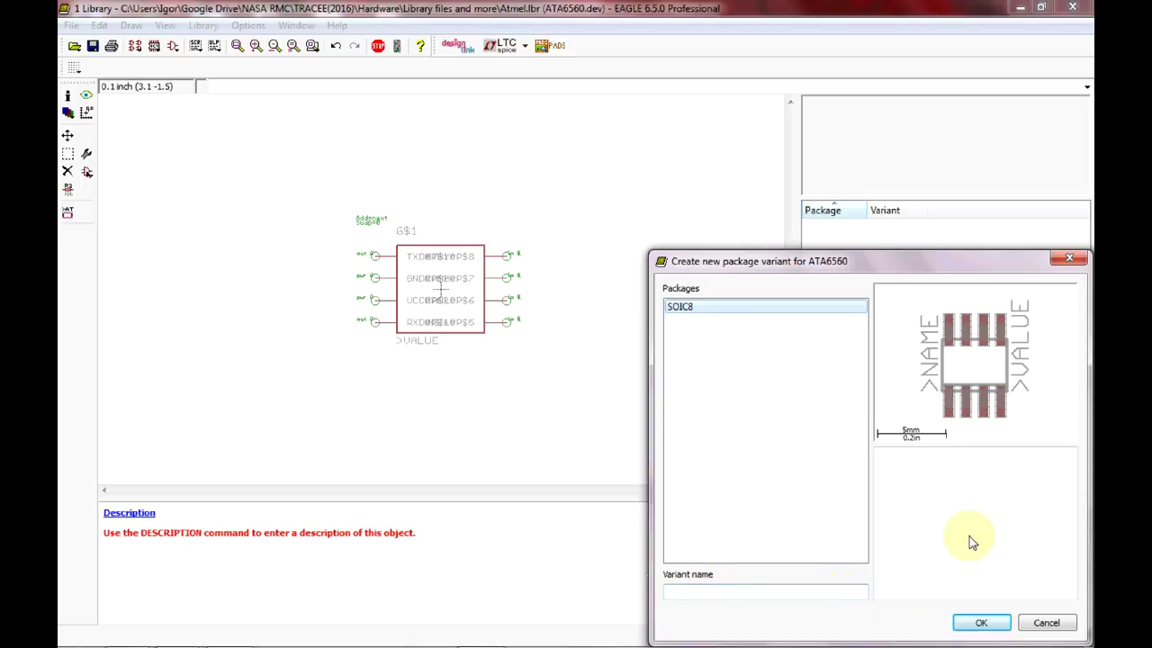
{"action": "left_click", "coordinate": [981, 623]}
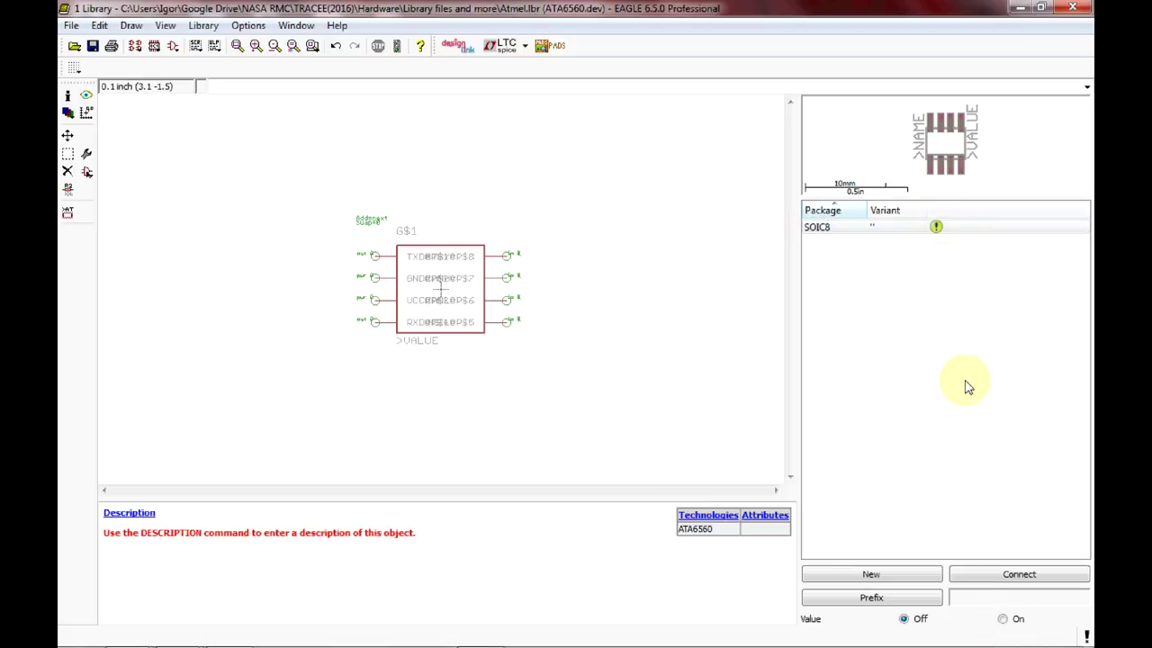
{"action": "left_click", "coordinate": [937, 231]}
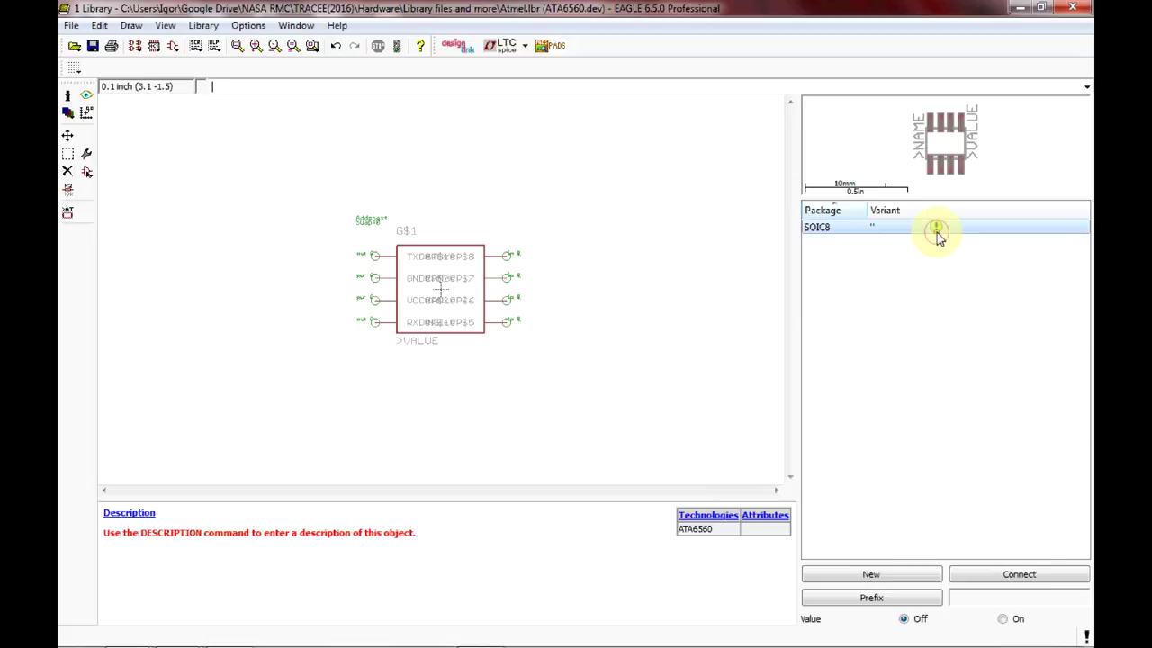
Open the SOIC8 pin-to-pad connections and map TXD to pad 1 and GND to pad 2.
{"action": "left_click", "coordinate": [1014, 580]}
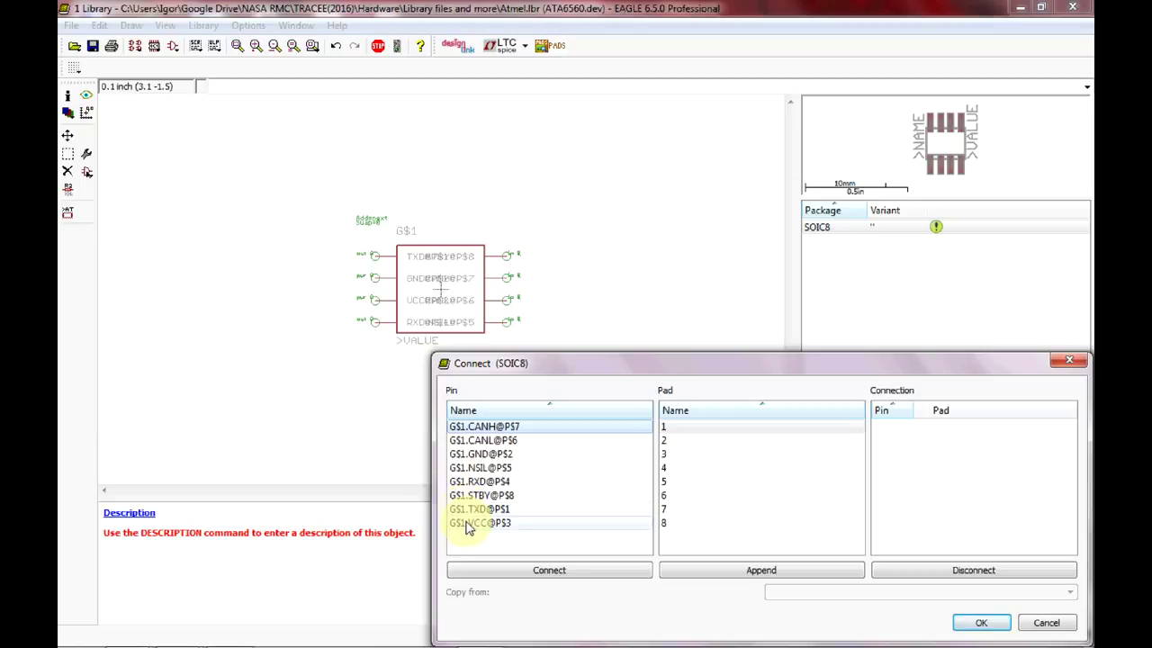
{"action": "left_click", "coordinate": [518, 434]}
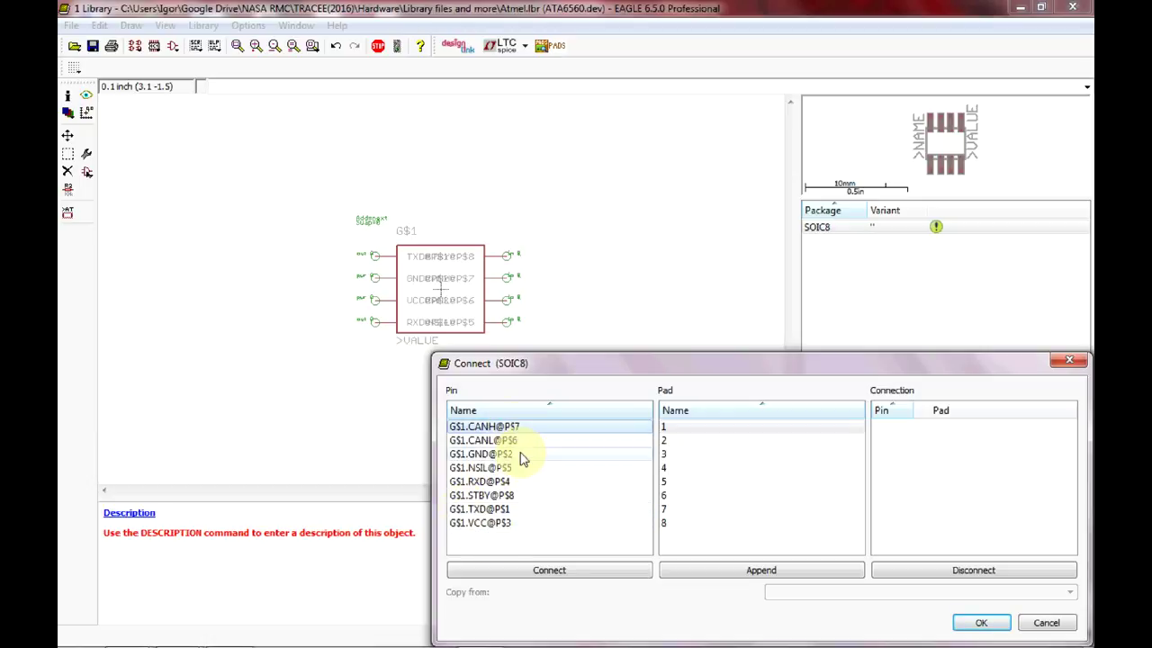
{"action": "left_click", "coordinate": [695, 428]}
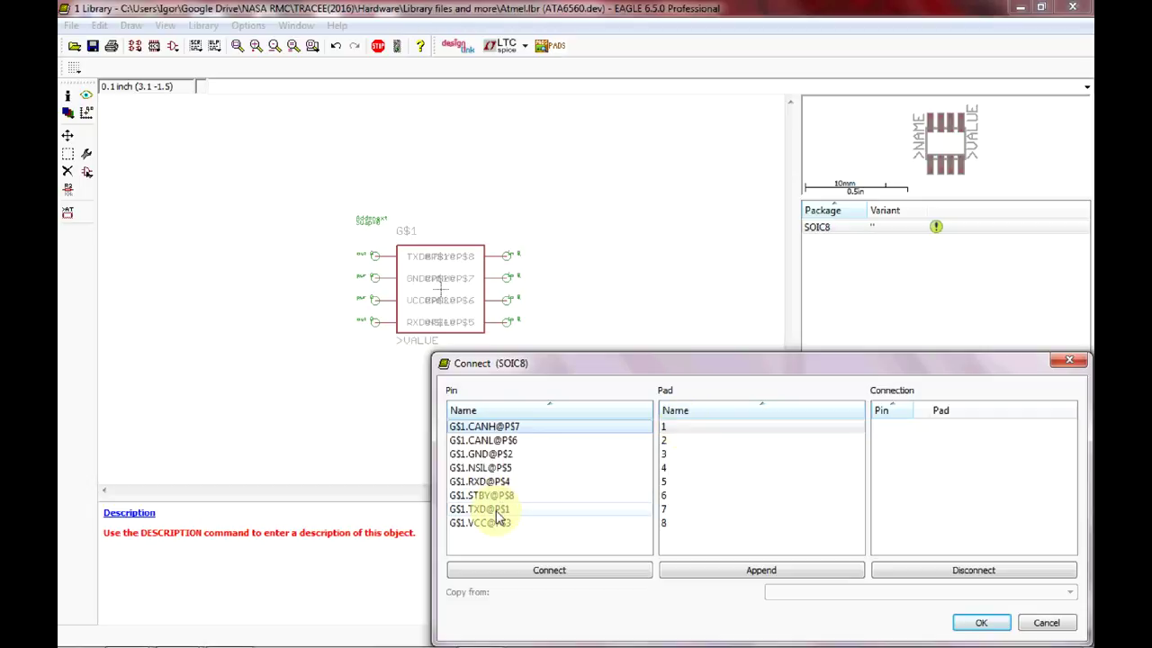
{"action": "left_click", "coordinate": [490, 509]}
{"action": "left_click", "coordinate": [670, 427]}
{"action": "left_click", "coordinate": [626, 571]}
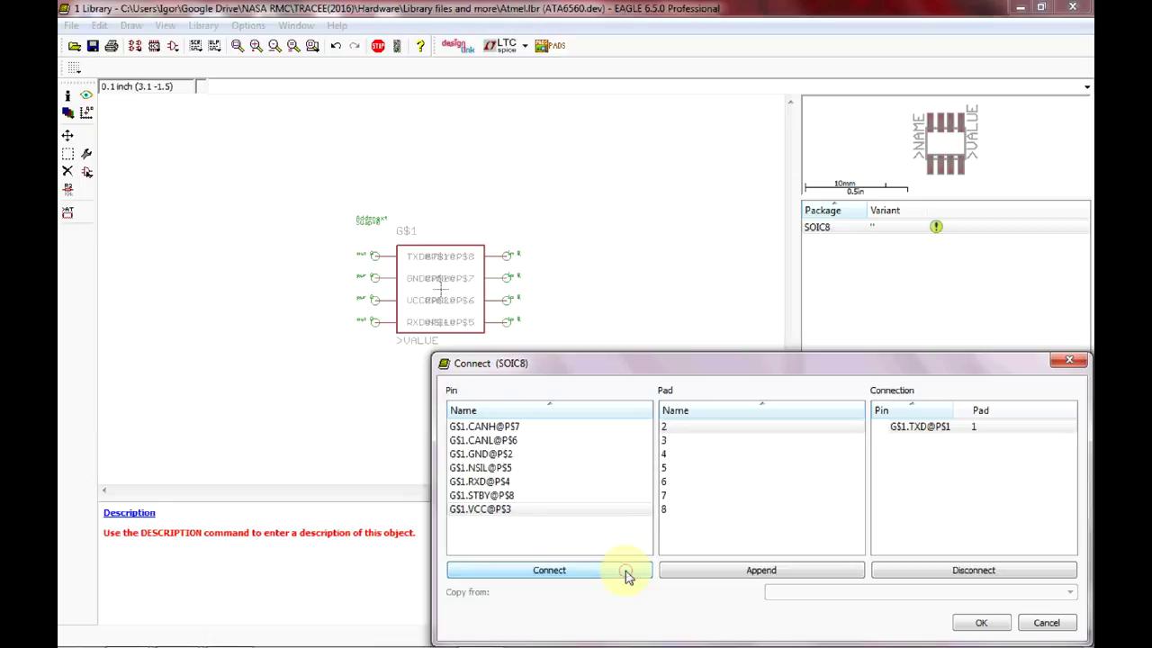
{"action": "left_click", "coordinate": [526, 454]}
{"action": "left_click", "coordinate": [579, 571]}
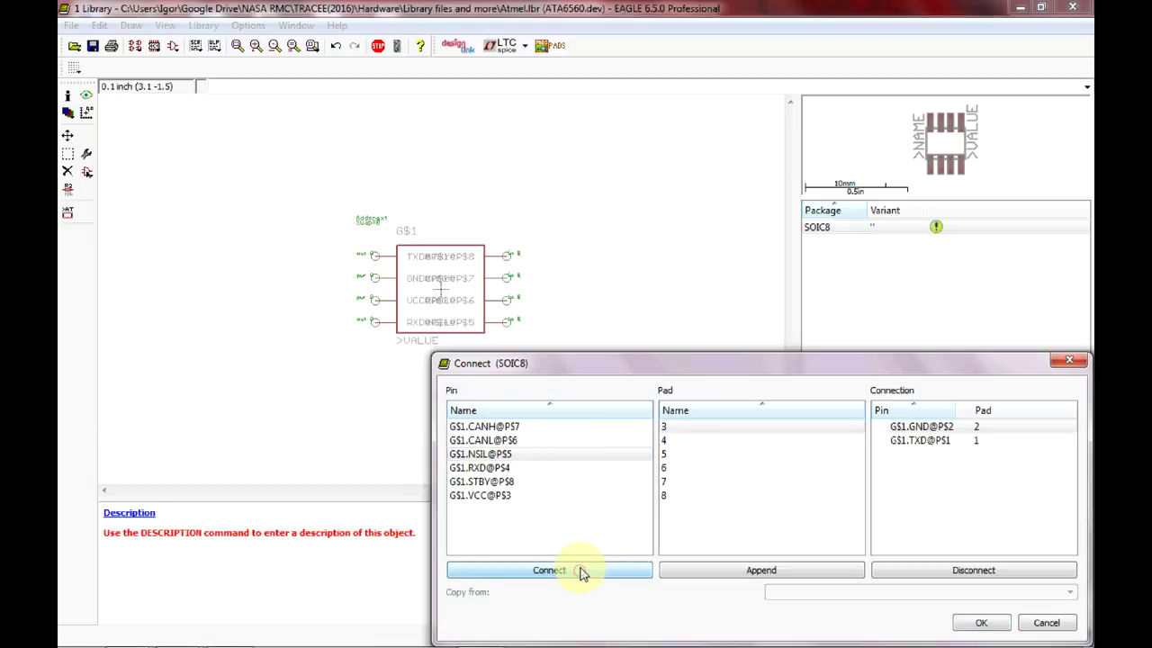
Connect VCC to pad 3, RXD to pad 4 and NSIL to pad 5.
{"action": "left_click", "coordinate": [529, 495]}
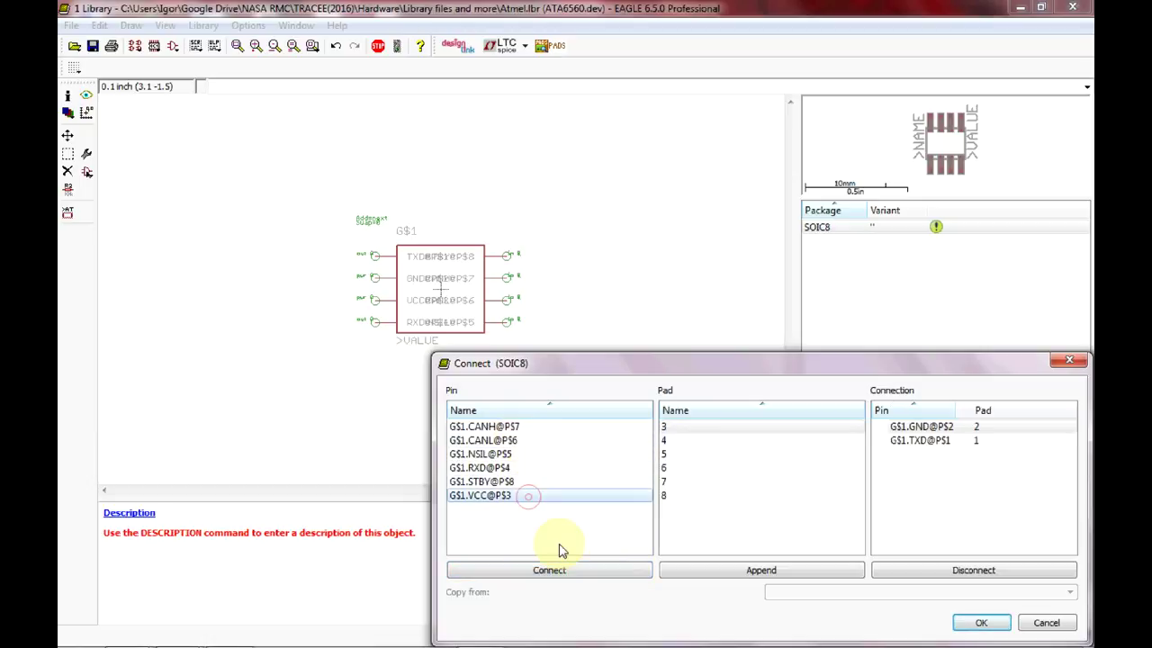
{"action": "left_click", "coordinate": [565, 567]}
{"action": "left_click", "coordinate": [537, 482]}
{"action": "left_click", "coordinate": [534, 468]}
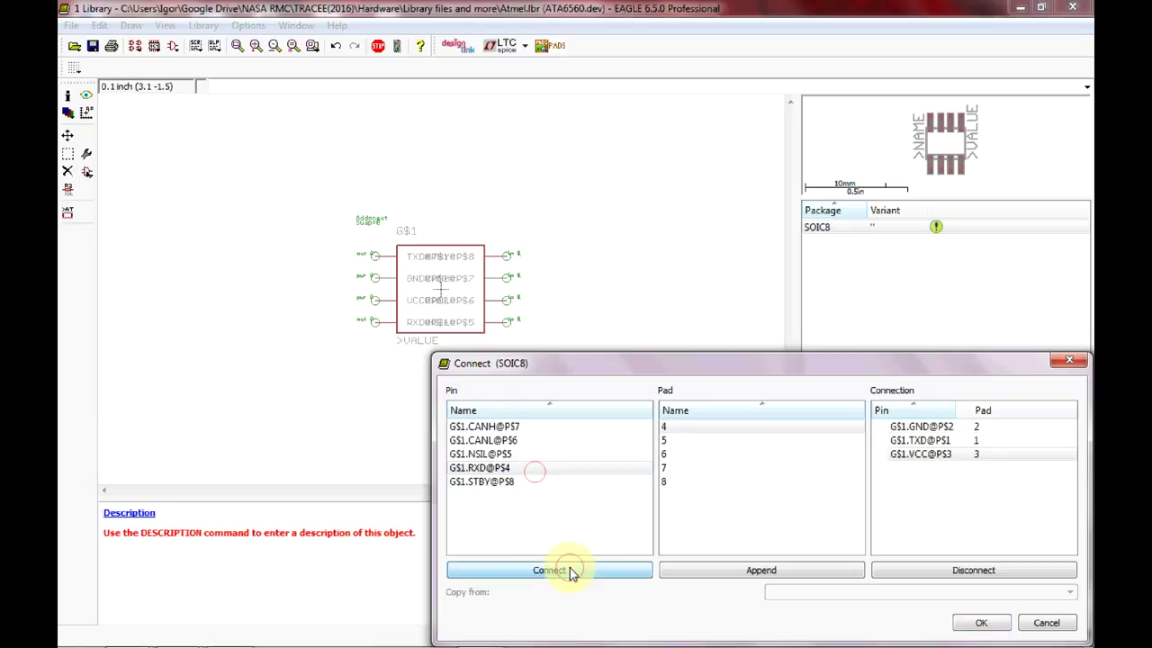
{"action": "left_click", "coordinate": [571, 570]}
{"action": "left_click", "coordinate": [527, 454]}
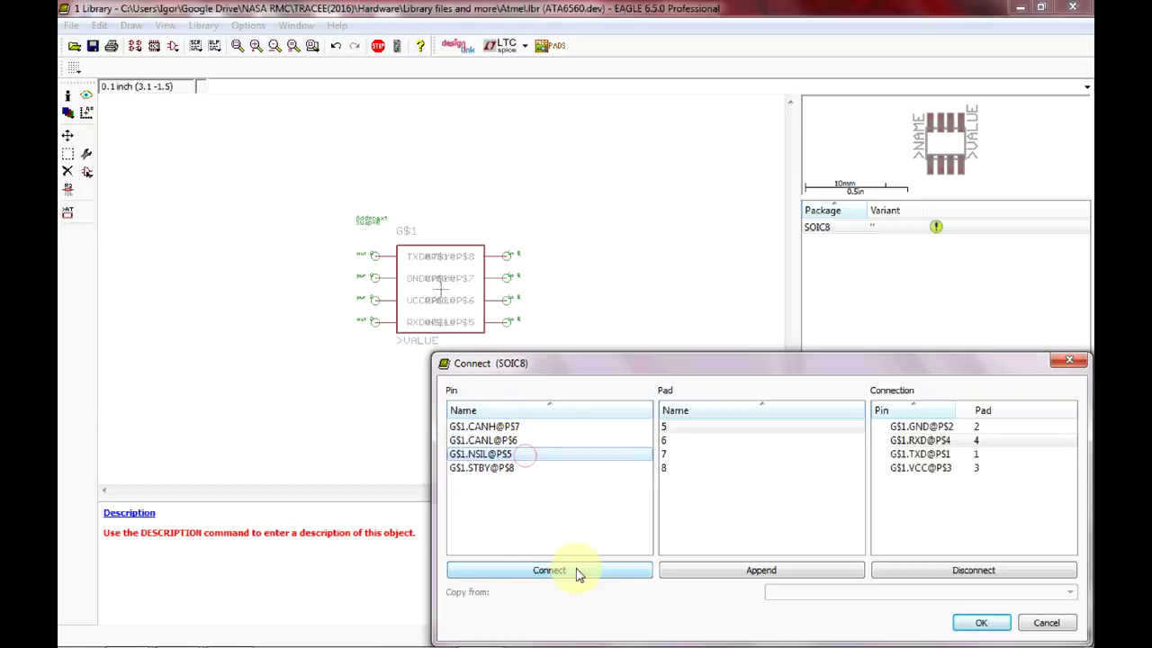
{"action": "left_click", "coordinate": [576, 571]}
Connect CANL to pad 6, CANH to pad 7 and STBY to pad 8.
{"action": "left_click", "coordinate": [519, 440]}
{"action": "left_click", "coordinate": [576, 571]}
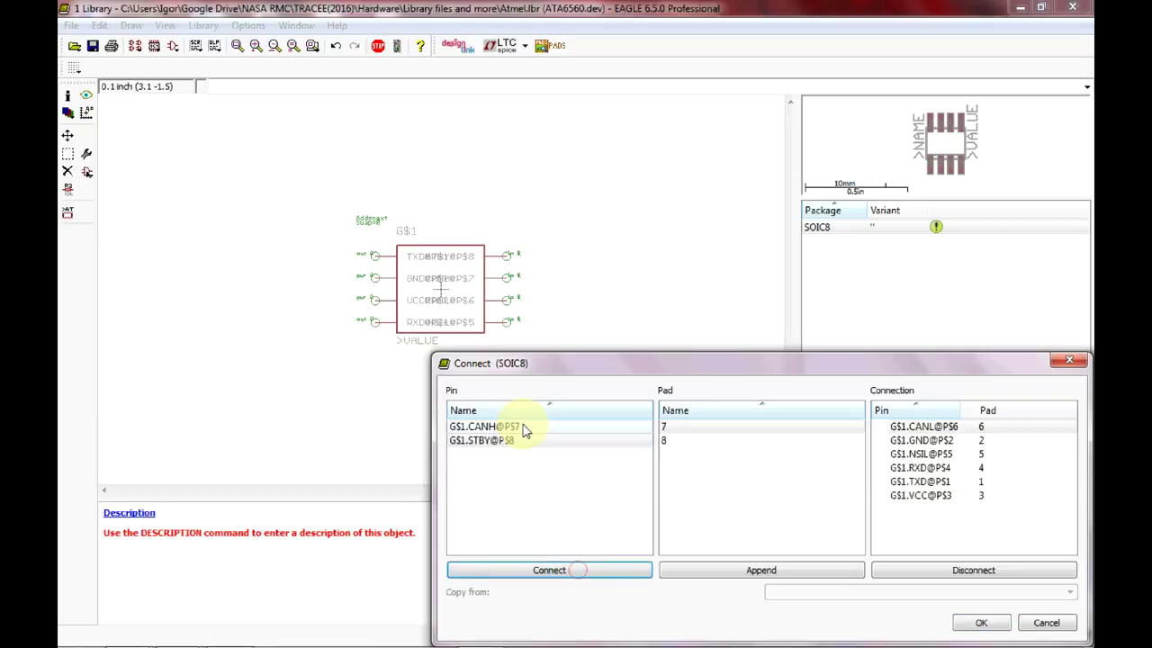
{"action": "left_click", "coordinate": [526, 427]}
{"action": "left_click", "coordinate": [579, 571]}
{"action": "left_click", "coordinate": [528, 428]}
{"action": "left_click", "coordinate": [586, 571]}
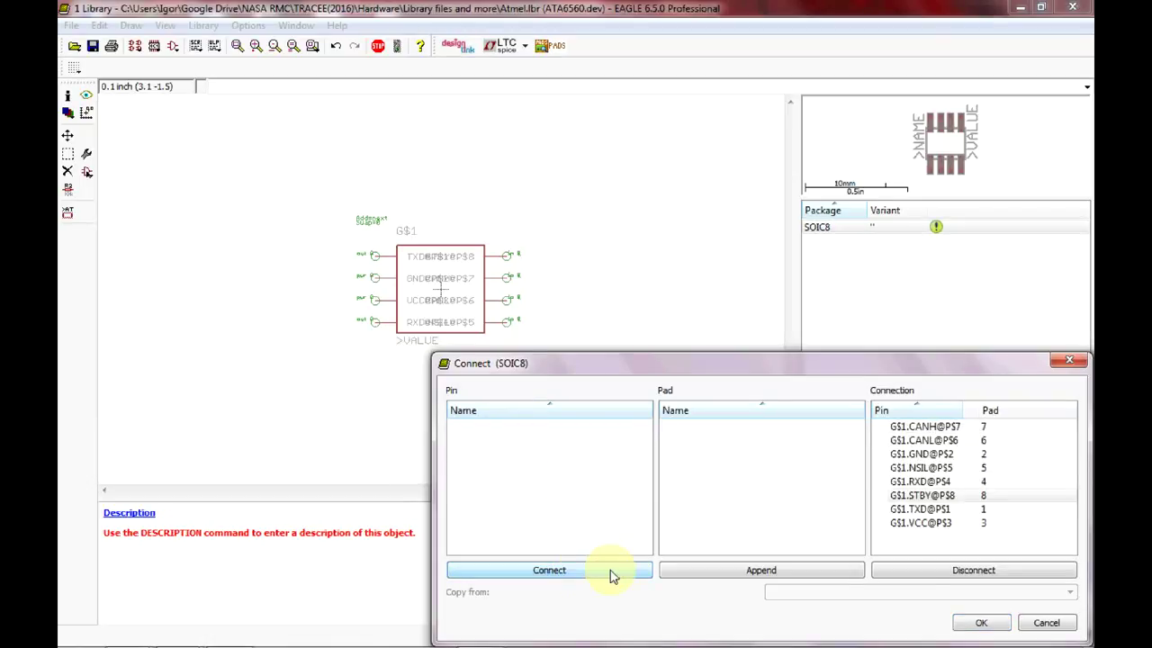
Accept the pin mapping, give ATA6560 the prefix U, and save Atmel.lbr.
{"action": "left_click", "coordinate": [959, 621]}
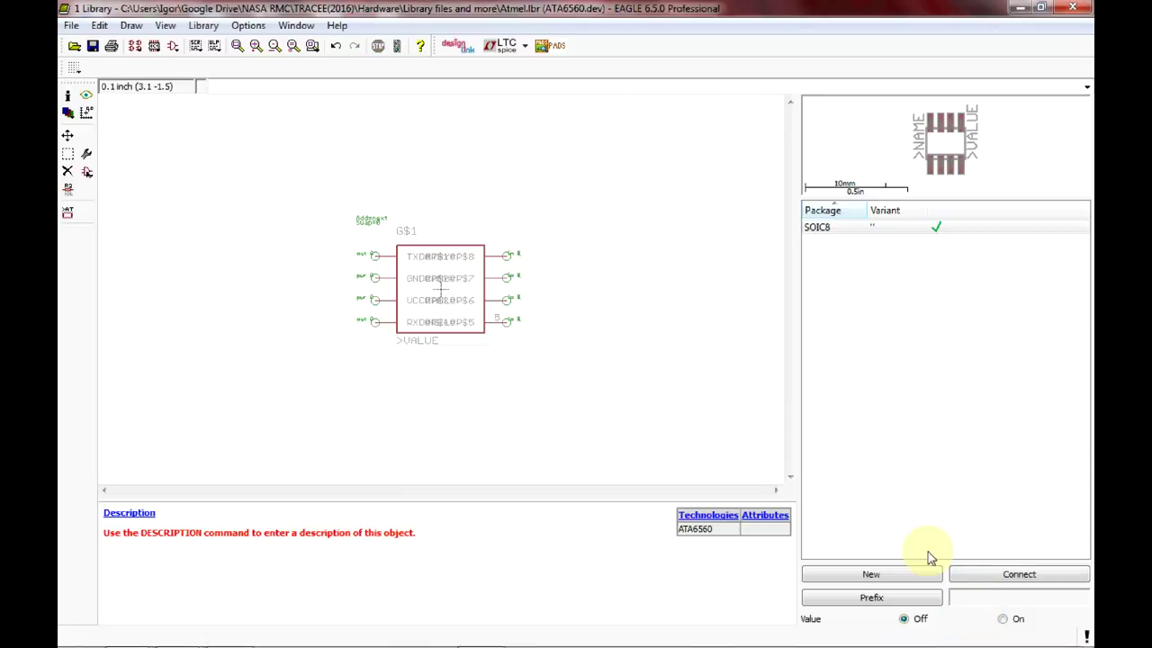
{"action": "left_click", "coordinate": [907, 599]}
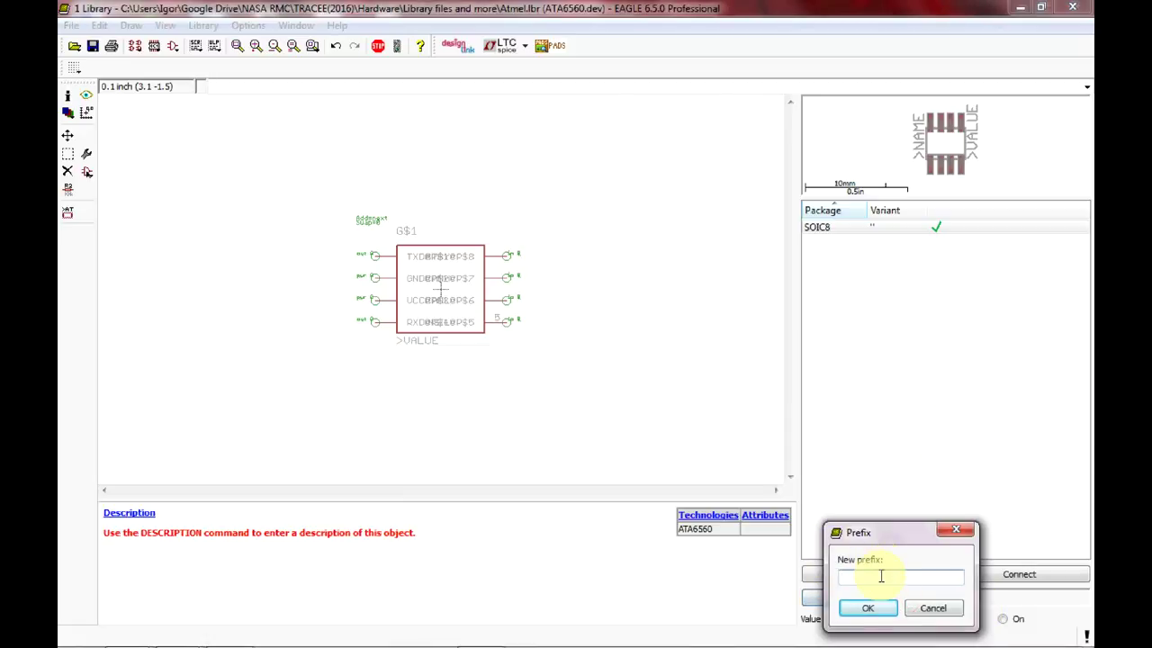
{"action": "left_click", "coordinate": [880, 576]}
{"action": "type", "text": "U"}
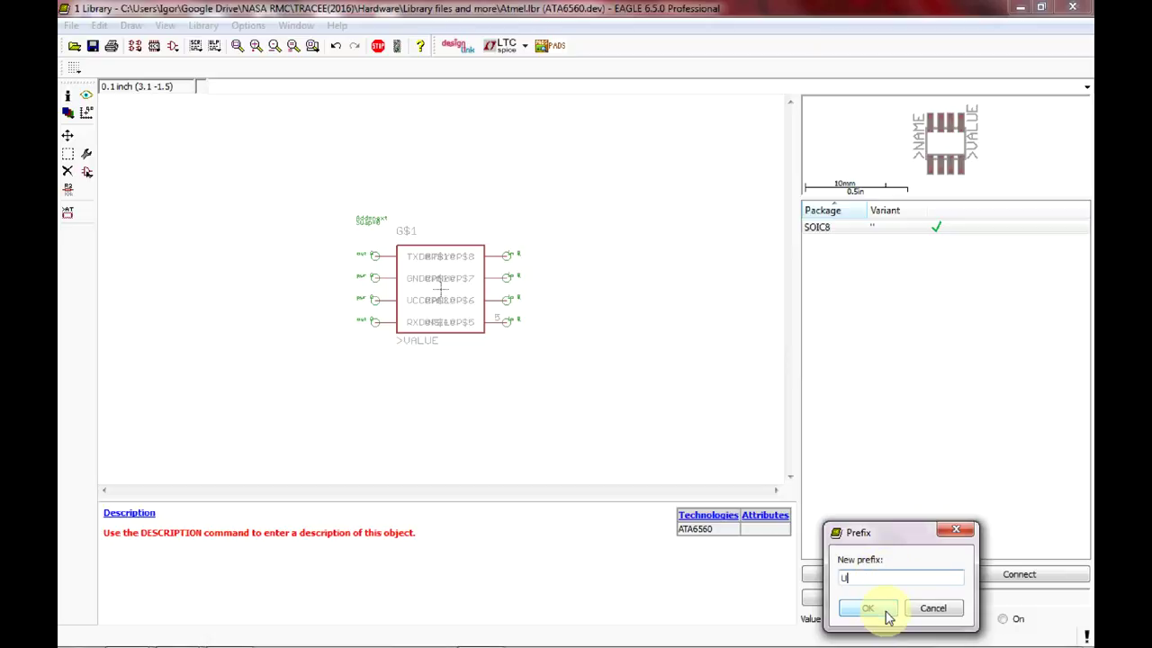
{"action": "left_click", "coordinate": [887, 612]}
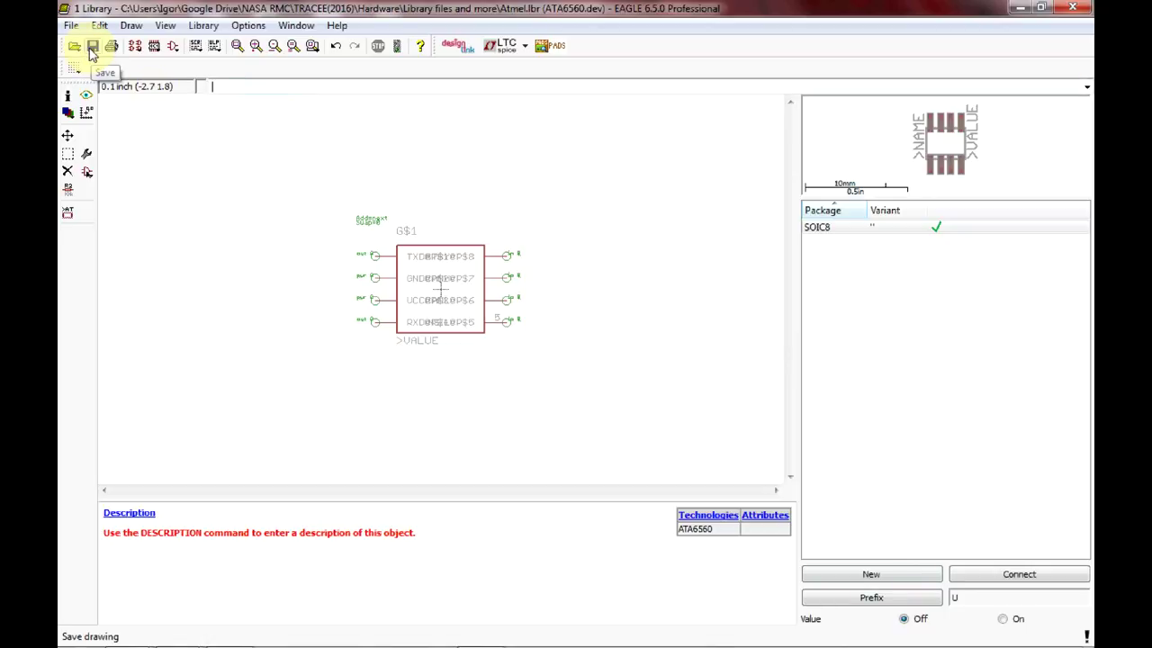
{"action": "left_click", "coordinate": [91, 49]}
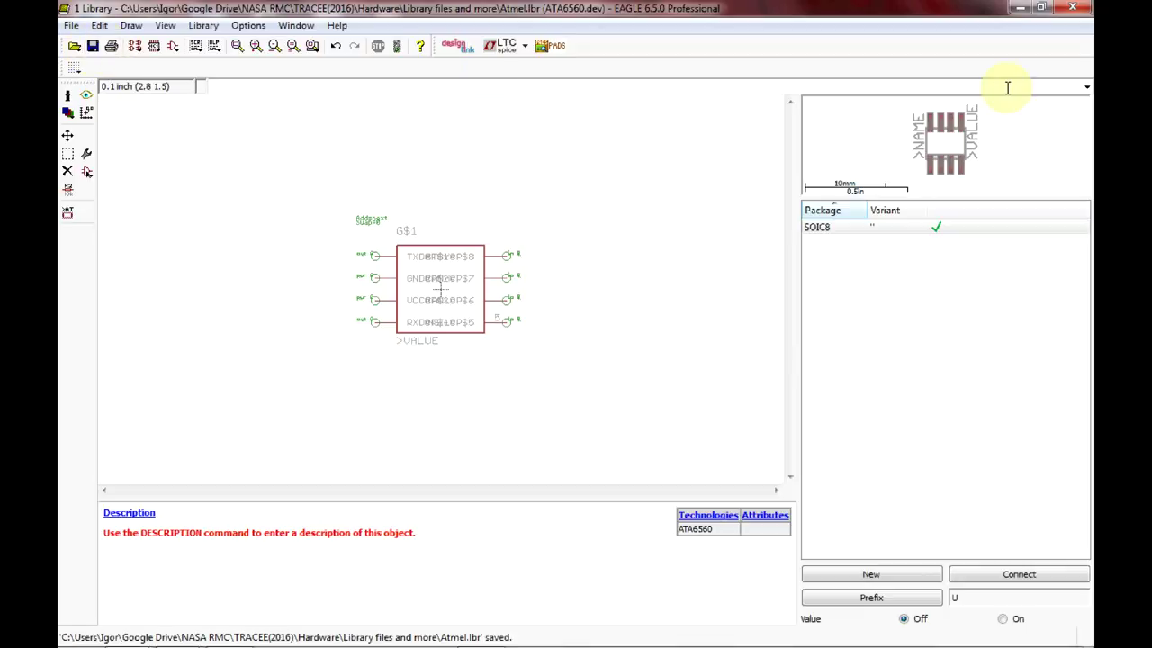
Close the library editor and open the PCI Test project's untitled.sch schematic full-screen.
{"action": "left_click", "coordinate": [1080, 7]}
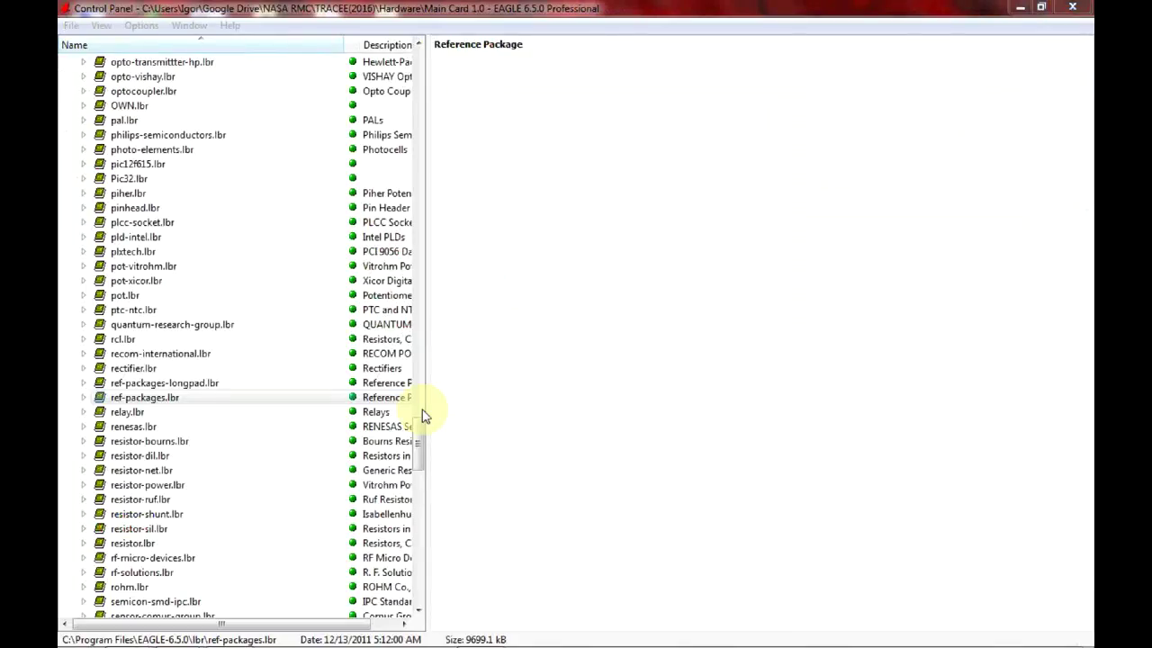
{"action": "left_click_drag", "start_coordinate": [425, 416], "coordinate": [420, 26]}
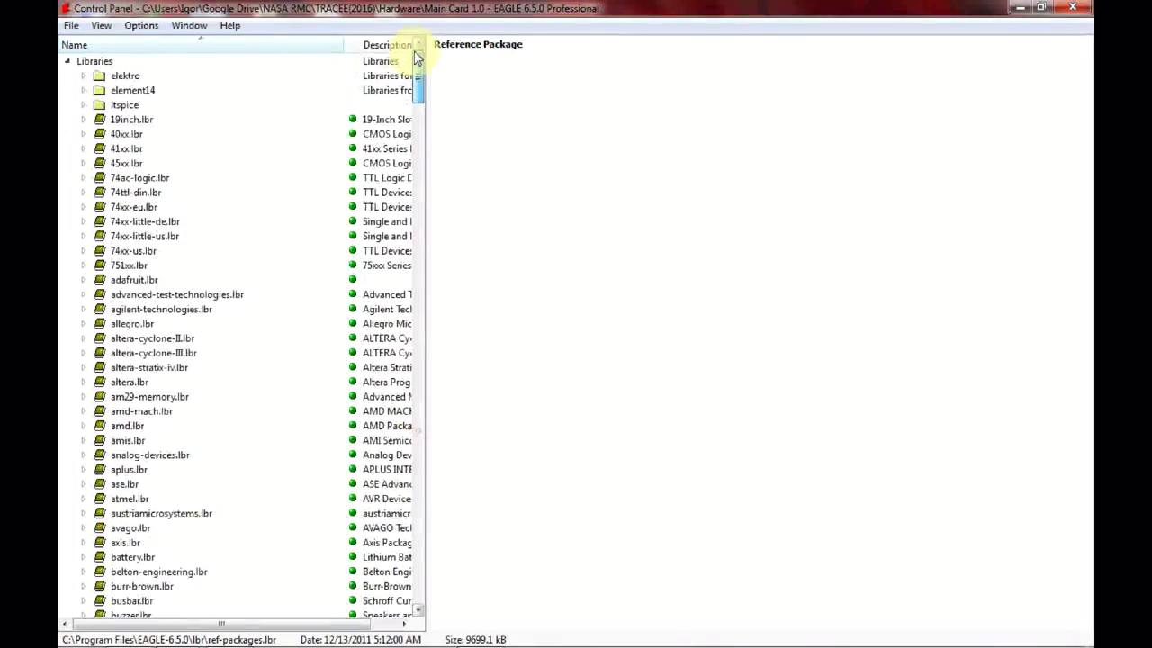
{"action": "left_click", "coordinate": [69, 63]}
{"action": "left_click", "coordinate": [70, 131]}
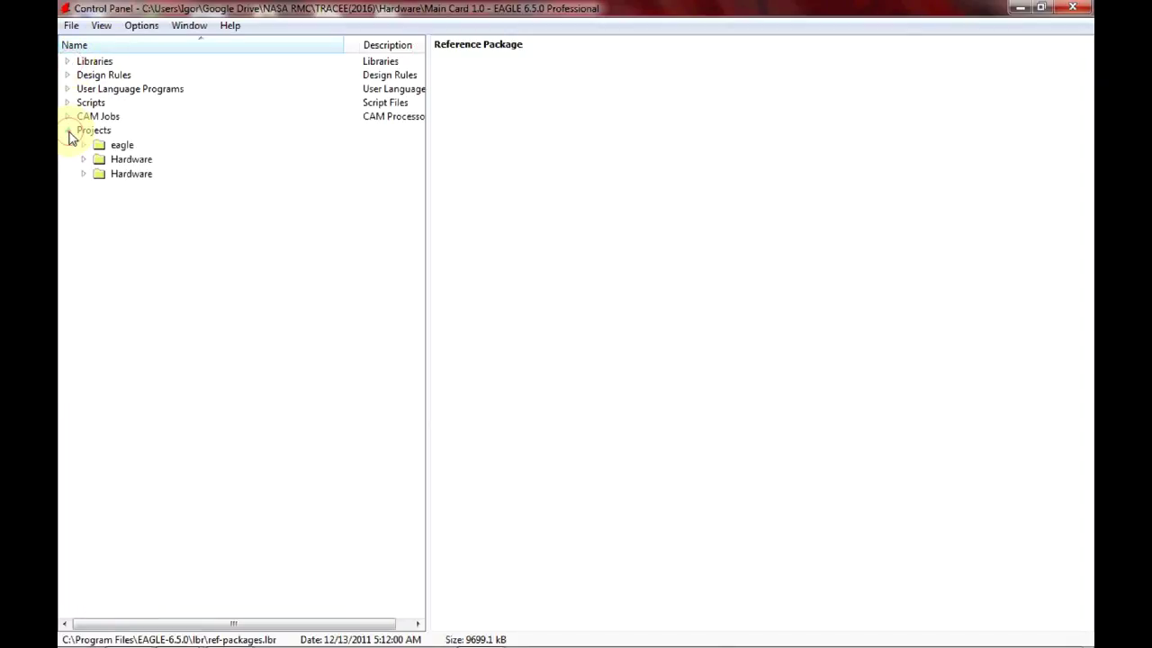
{"action": "left_click", "coordinate": [83, 174]}
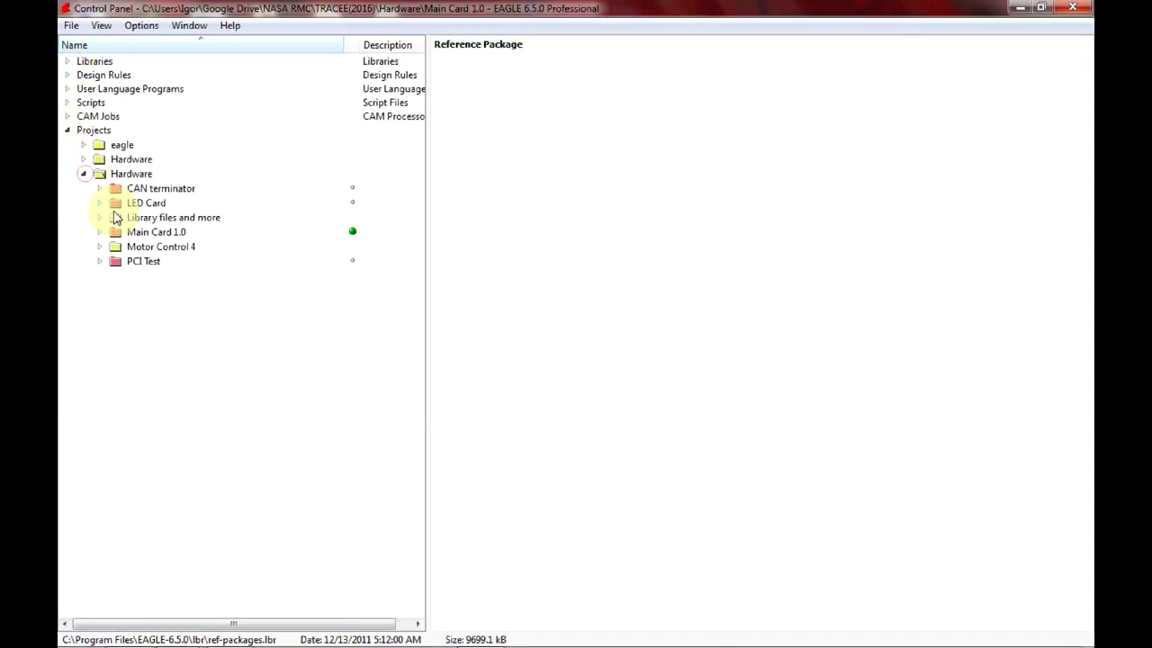
{"action": "left_click", "coordinate": [101, 261]}
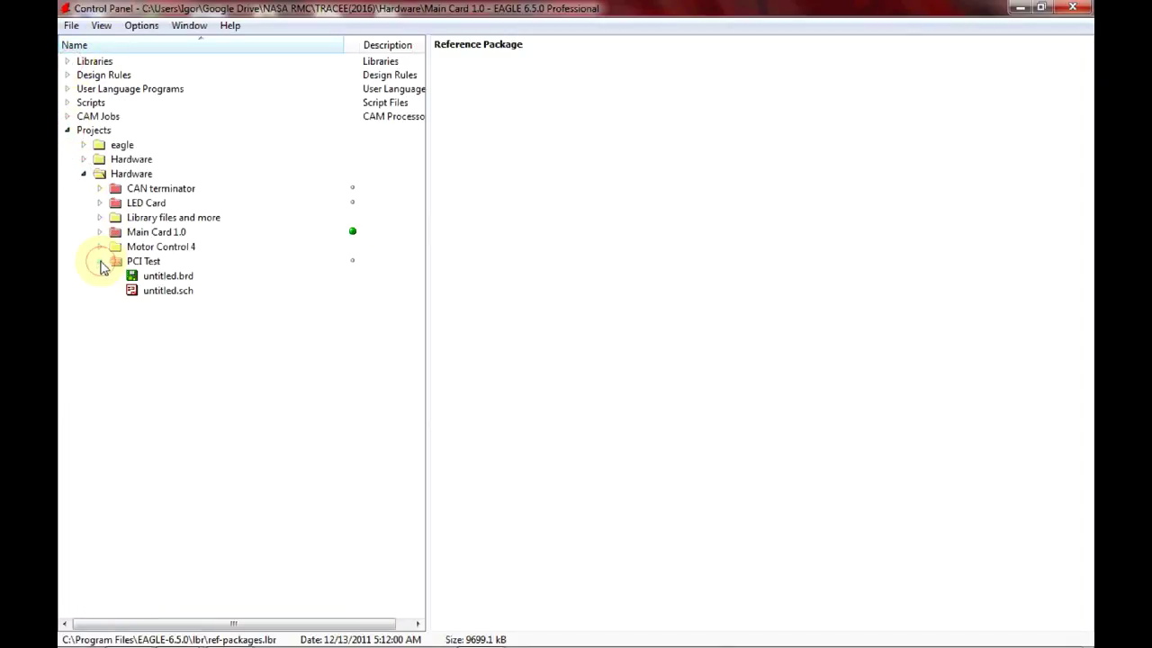
{"action": "double_click", "coordinate": [156, 294]}
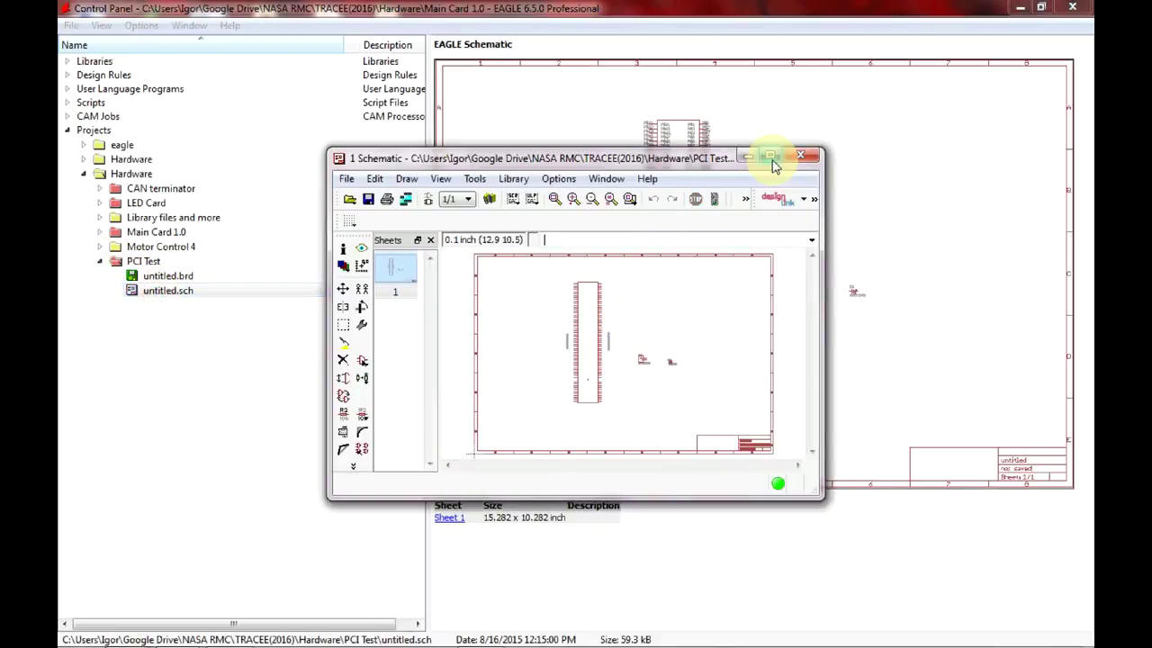
{"action": "left_click", "coordinate": [770, 158]}
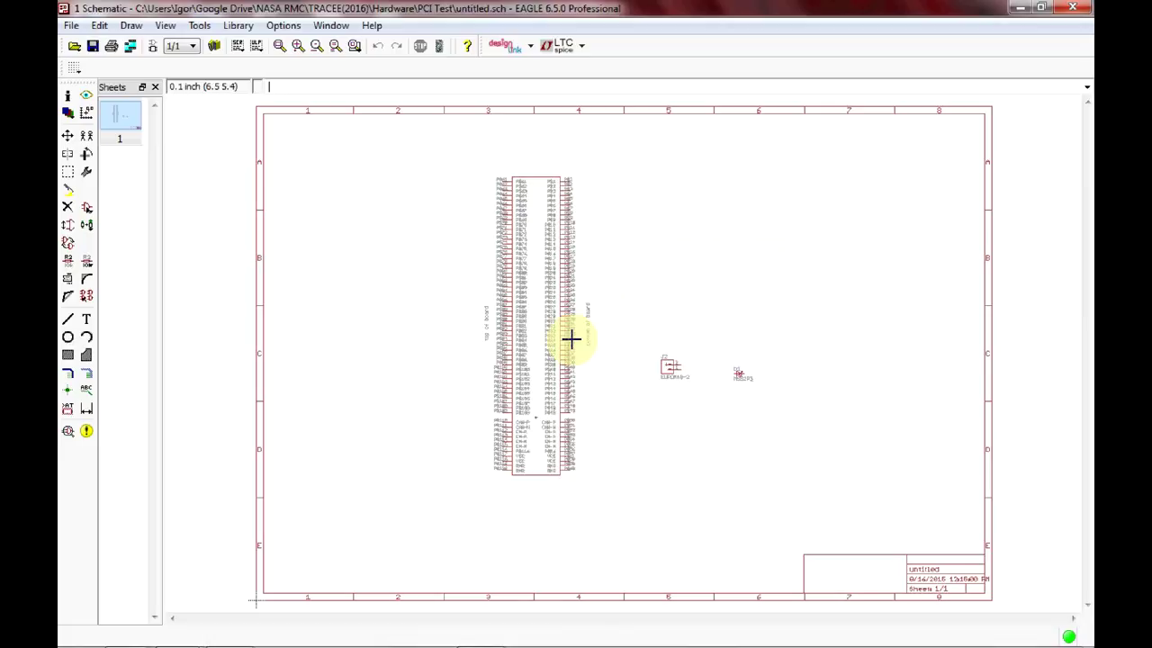
Load Atmel.lbr into the schematic through Library > Use.
{"action": "left_click", "coordinate": [233, 26]}
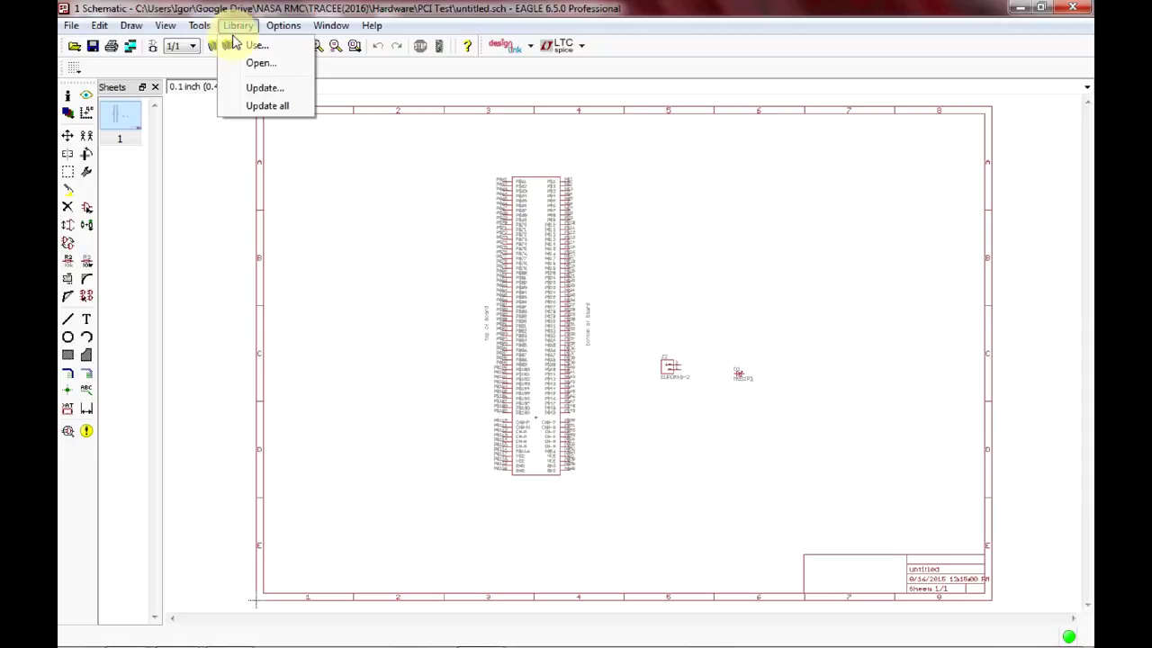
{"action": "left_click", "coordinate": [234, 42]}
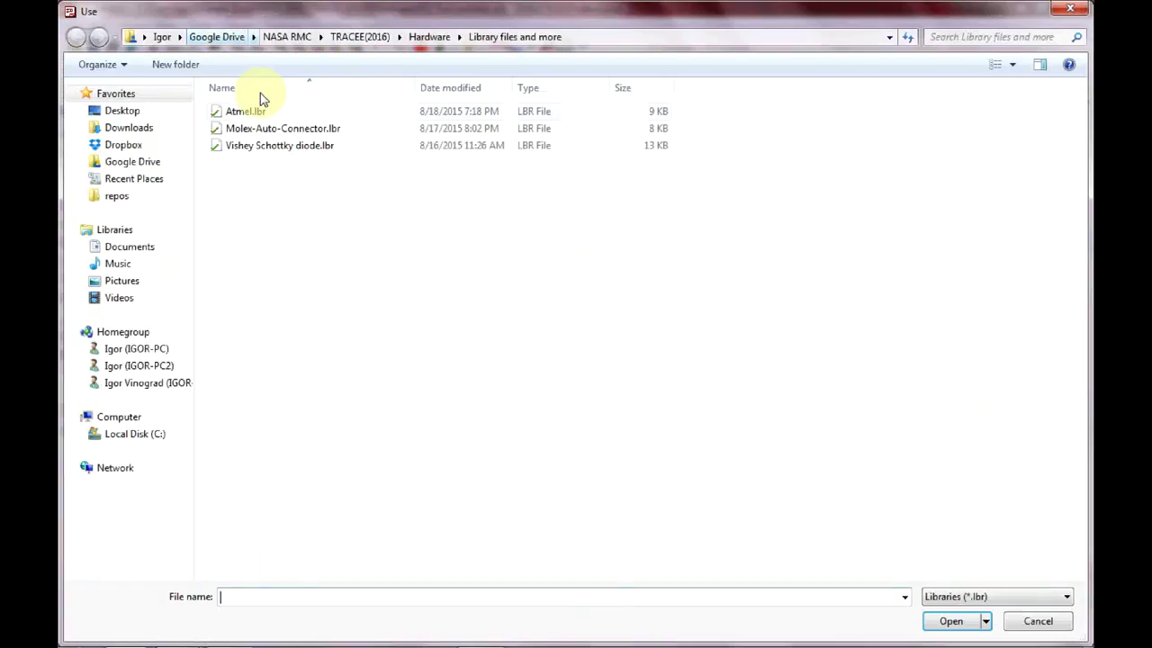
{"action": "left_click", "coordinate": [257, 113]}
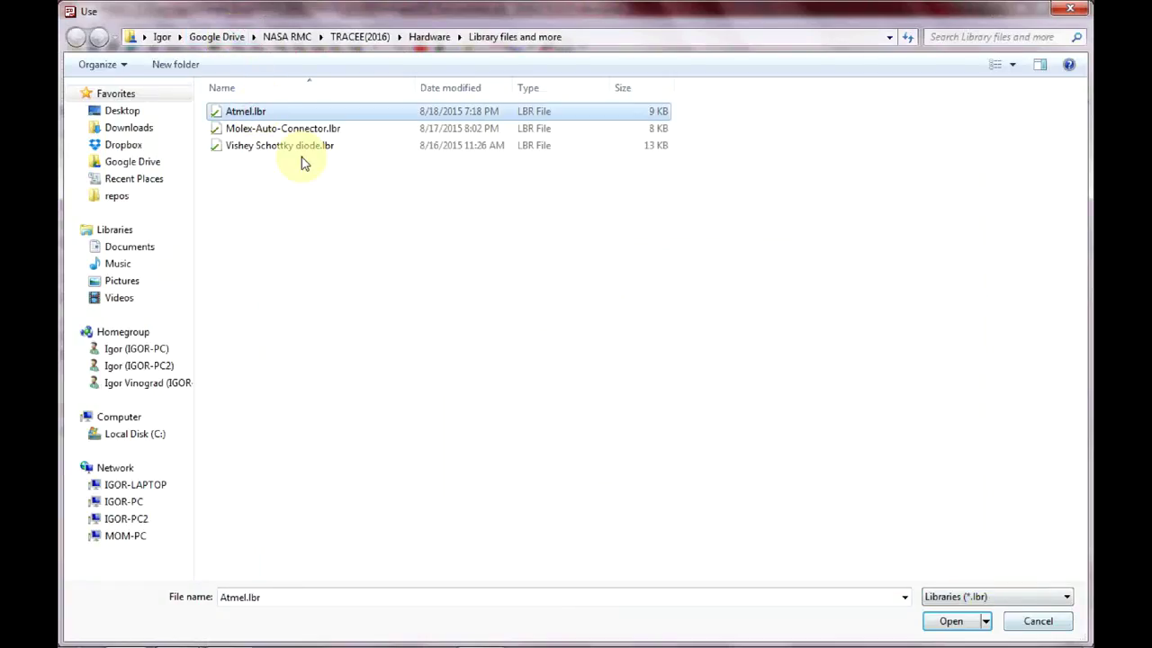
{"action": "left_click", "coordinate": [266, 113]}
{"action": "left_click", "coordinate": [964, 621]}
{"action": "left_click", "coordinate": [952, 620]}
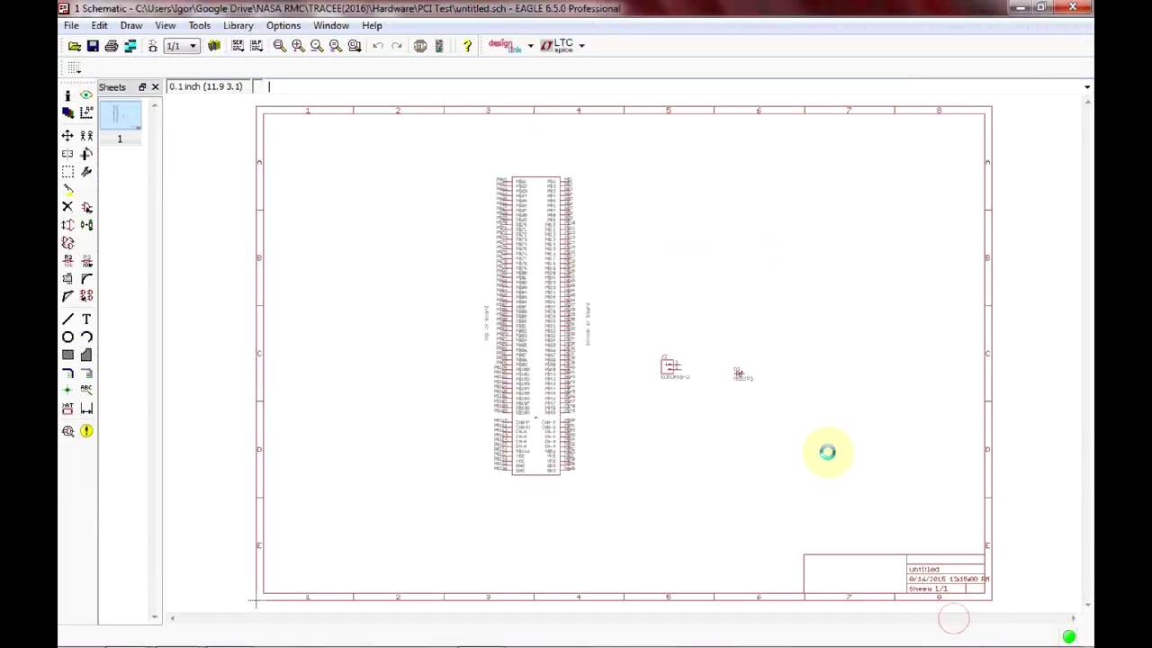
Add a single ATA6560 from the Atmel library, placed right of the large connector.
{"action": "left_click", "coordinate": [86, 208]}
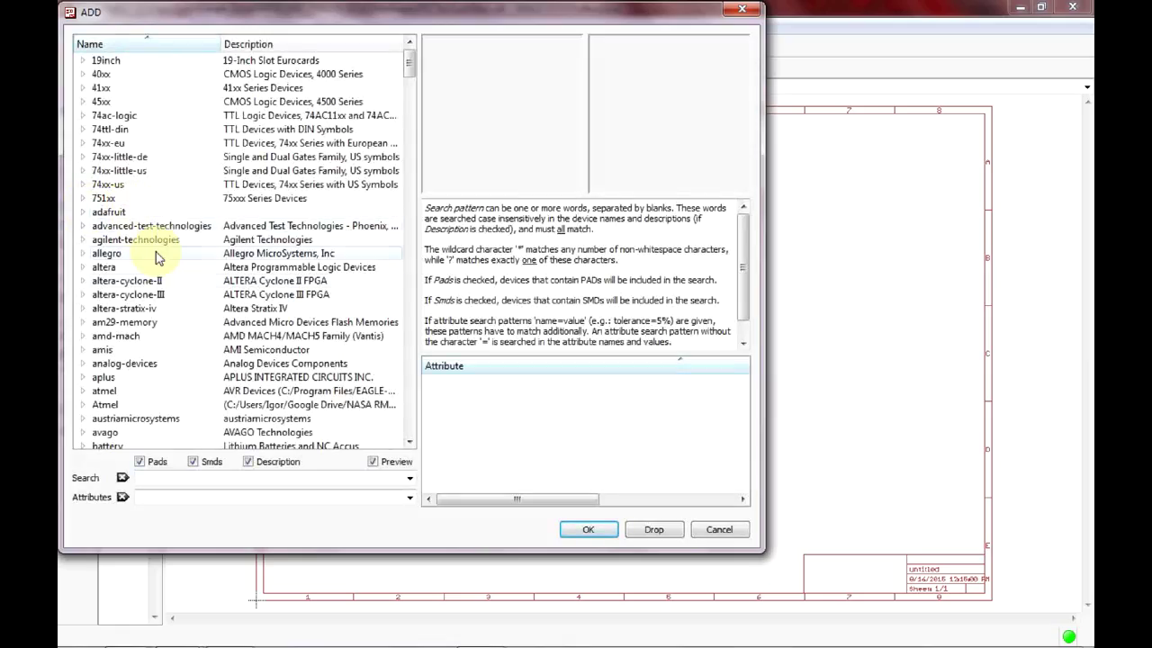
{"action": "left_click", "coordinate": [99, 406]}
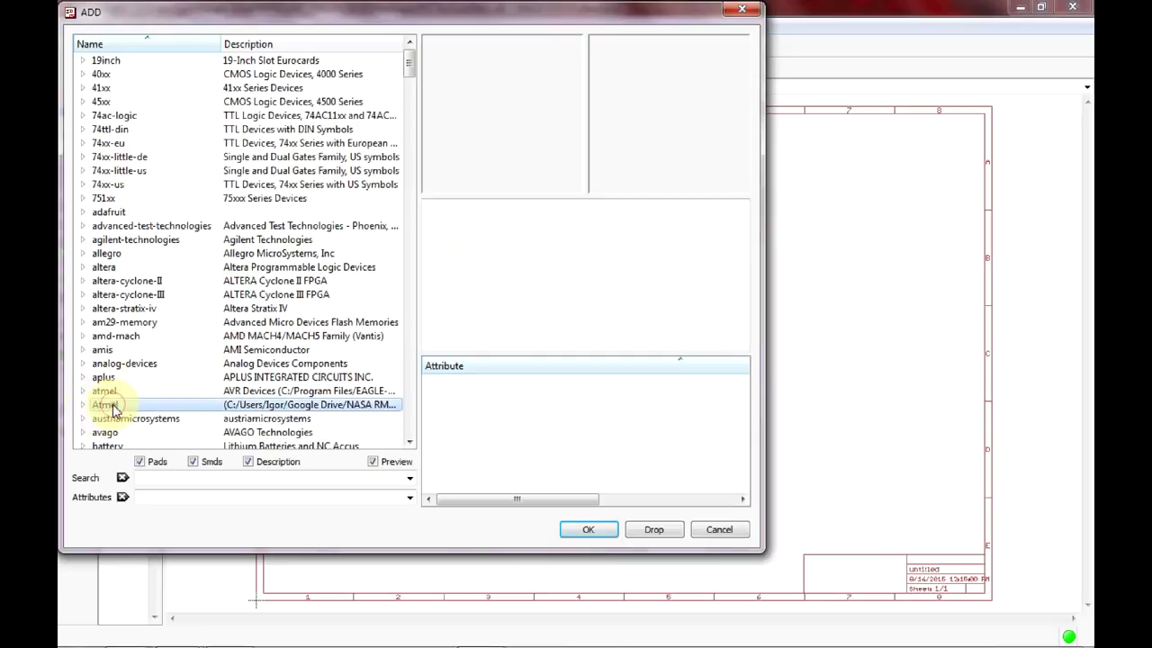
{"action": "left_click", "coordinate": [82, 404]}
{"action": "left_click", "coordinate": [126, 419]}
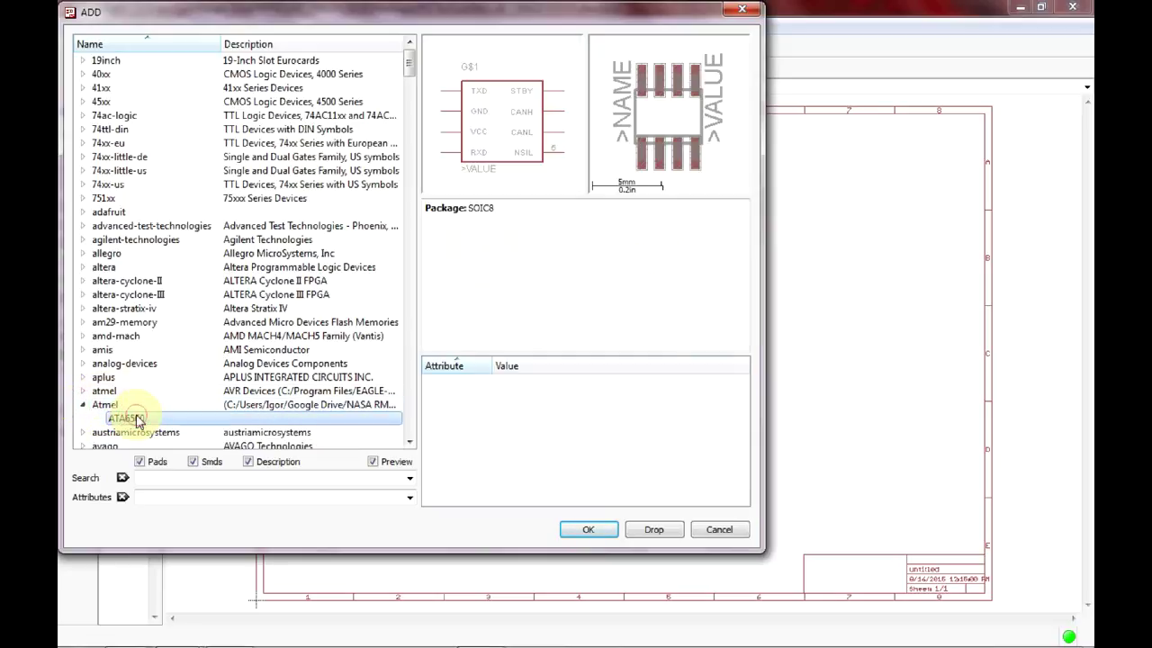
{"action": "left_click", "coordinate": [598, 530]}
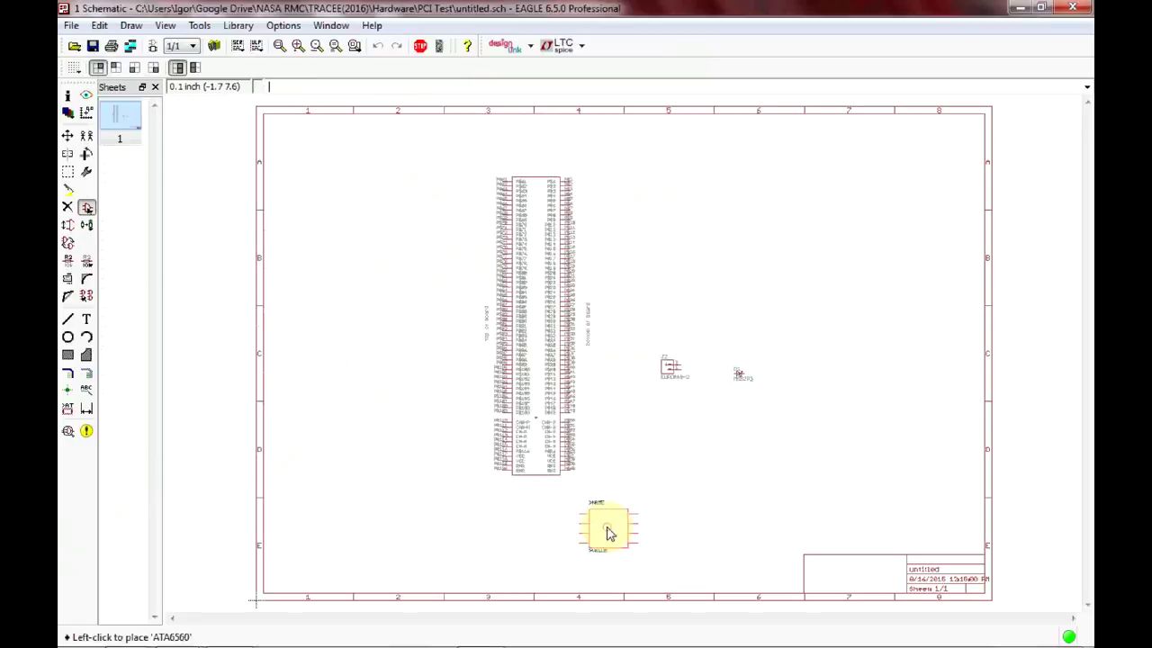
{"action": "left_click", "coordinate": [748, 254]}
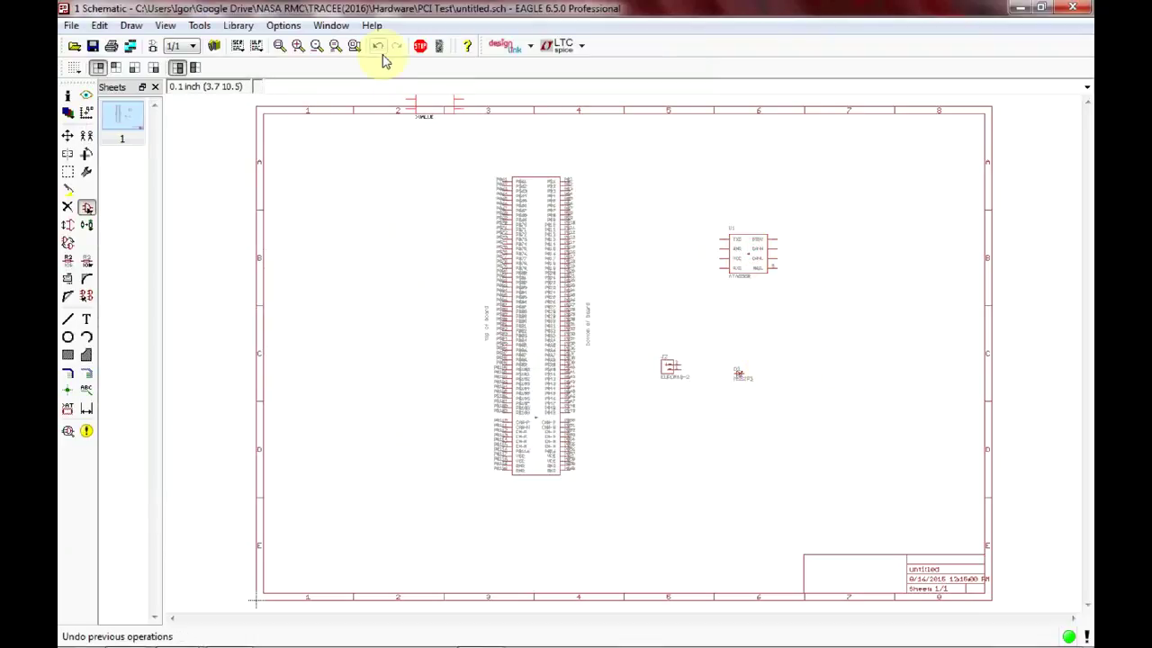
{"action": "left_click", "coordinate": [420, 46]}
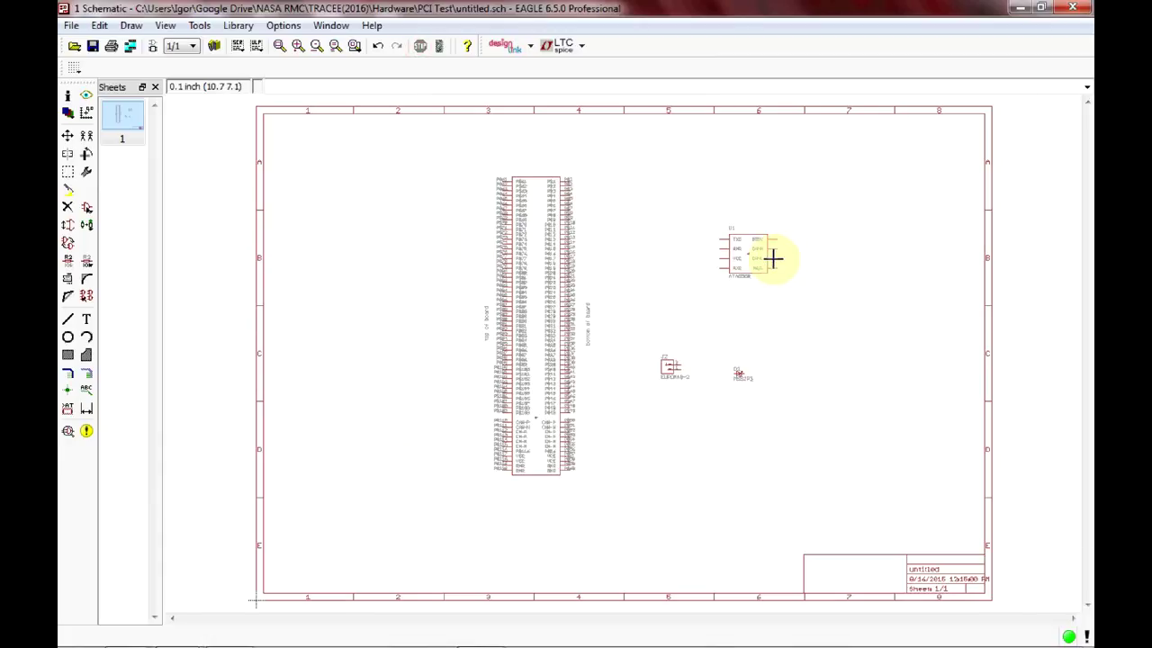
Zoom in on U1 until its TXD, GND, VCC, RXD, STBY, CANH, CANL and NSIL pins are readable.
{"action": "scroll", "coordinate": [774, 257], "scroll_direction": "up", "scroll_amount": 5}
{"action": "scroll", "coordinate": [746, 239], "scroll_direction": "up", "scroll_amount": 2}
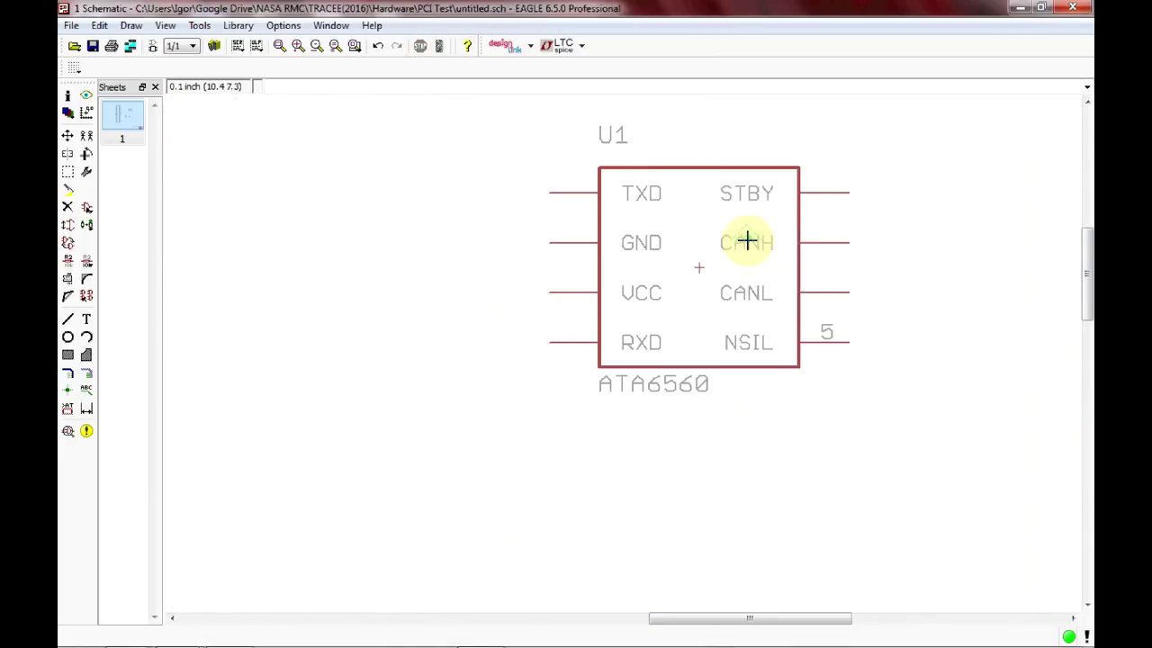